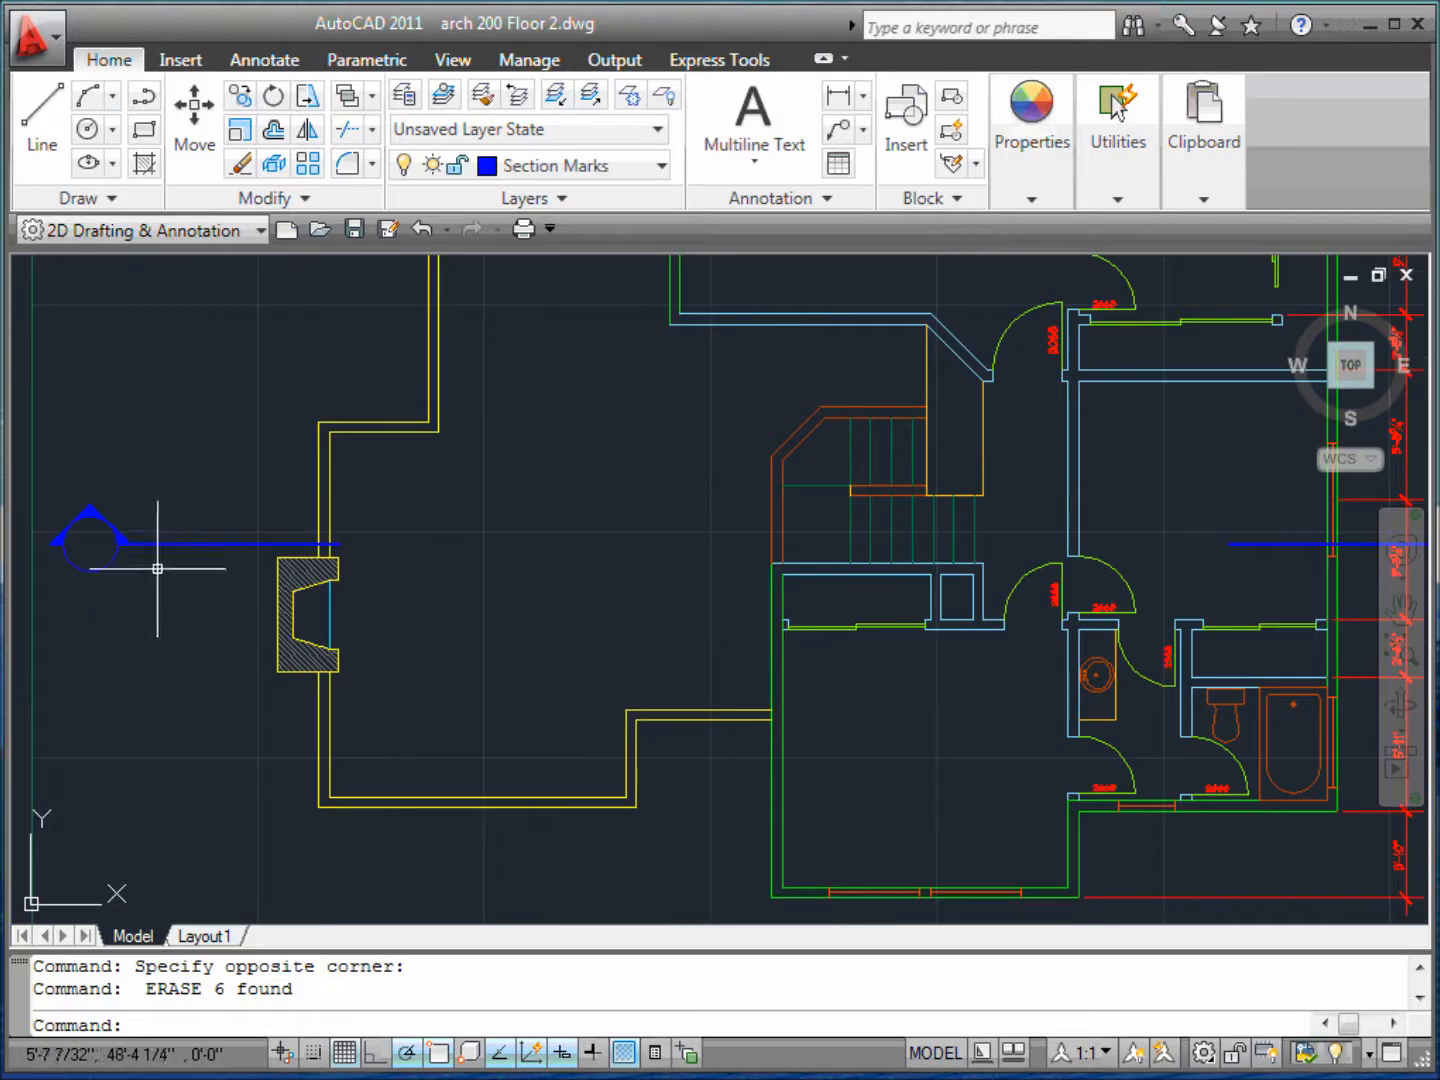
- Erase the selected section line at the fireplace, plus the section mark and corner brackets south of the floor plan
type("e")
key("Return")
scroll(144, 500, "down", 4)
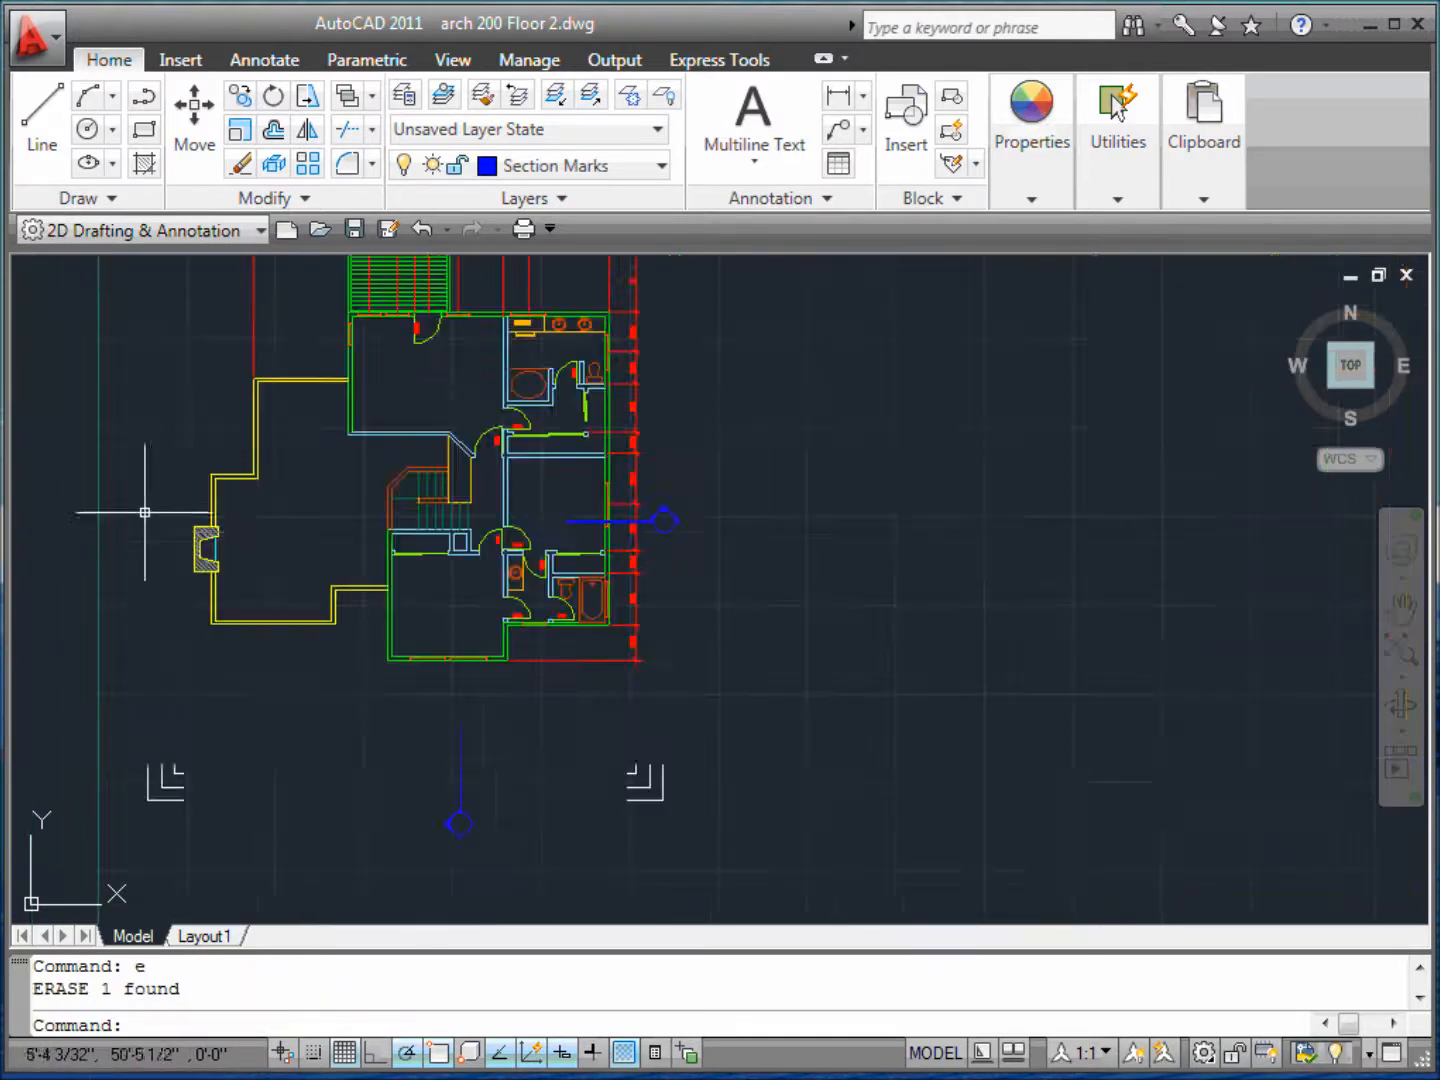
left_click(738, 862)
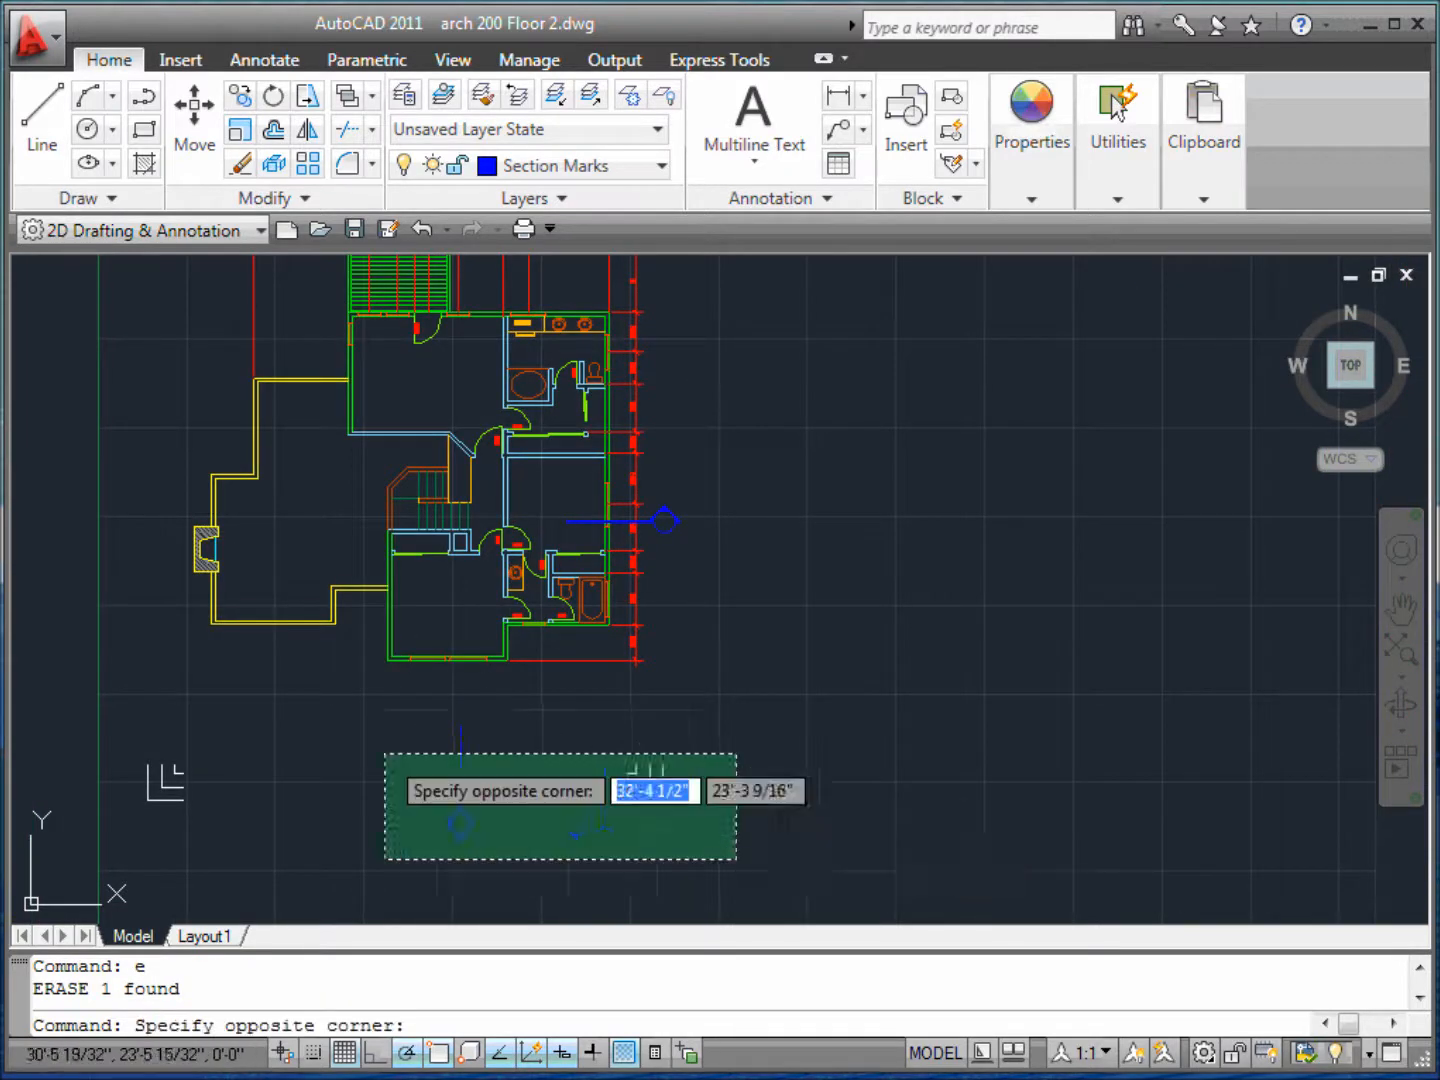
left_click(119, 747)
type("e")
key("Return")
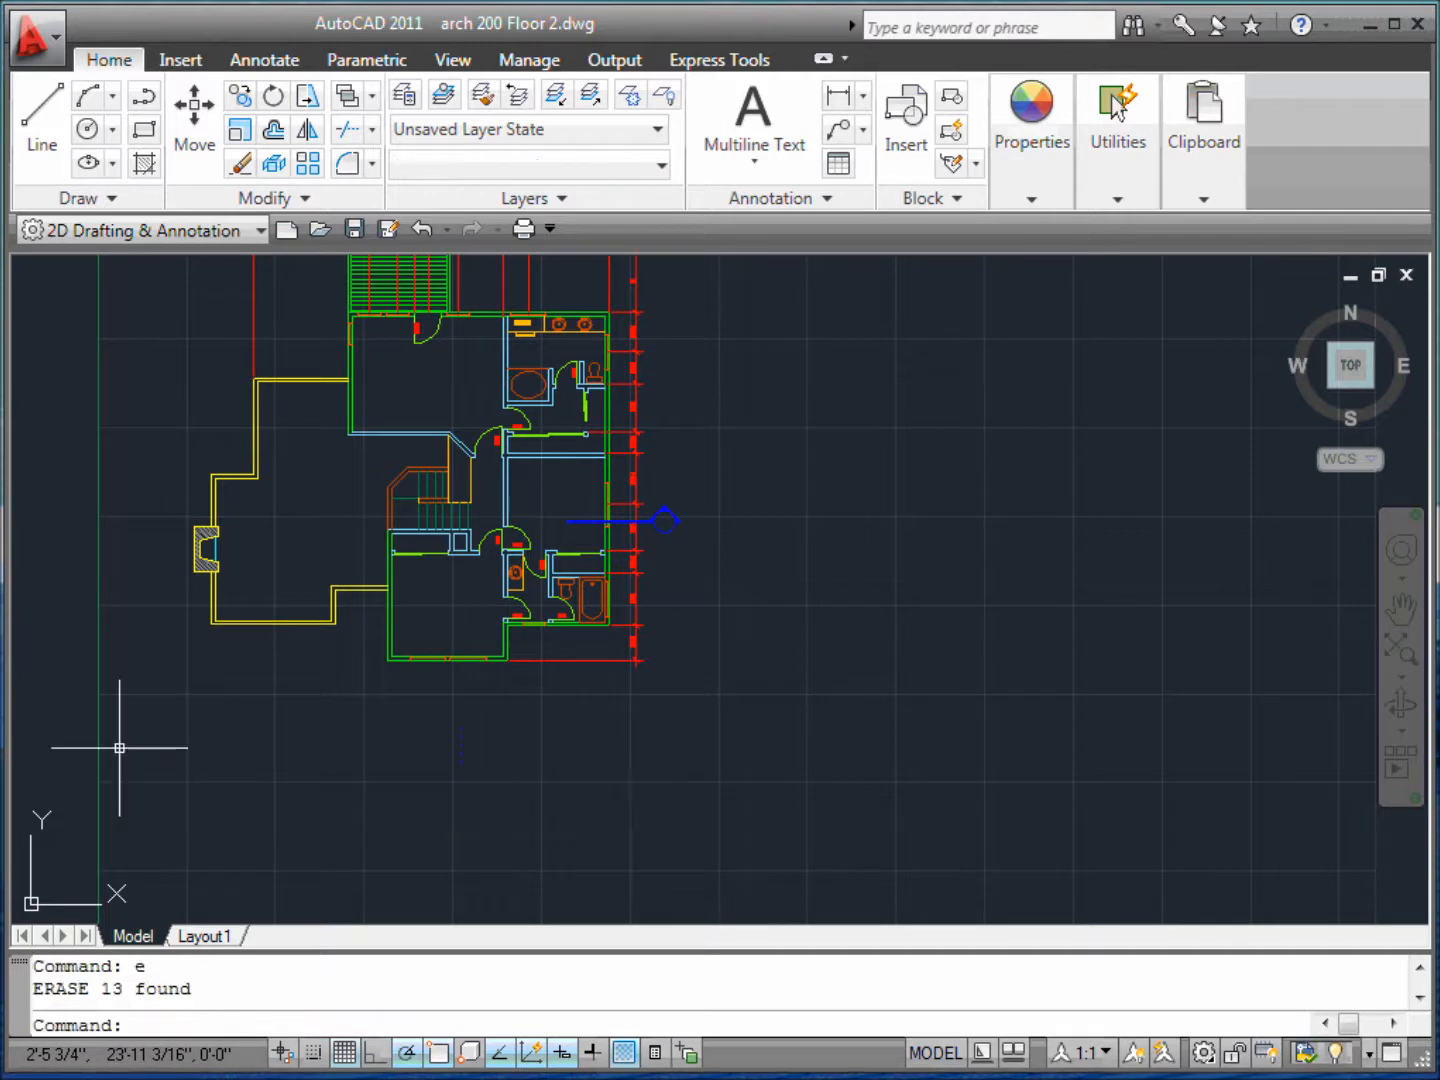
- Erase the leftover section line south of the plan and the section mark on its east side
scroll(697, 454, "up", 2)
scroll(697, 455, "up", 2)
left_click(669, 714)
left_click(599, 579)
key("Return")
scroll(906, 478, "down", 4)
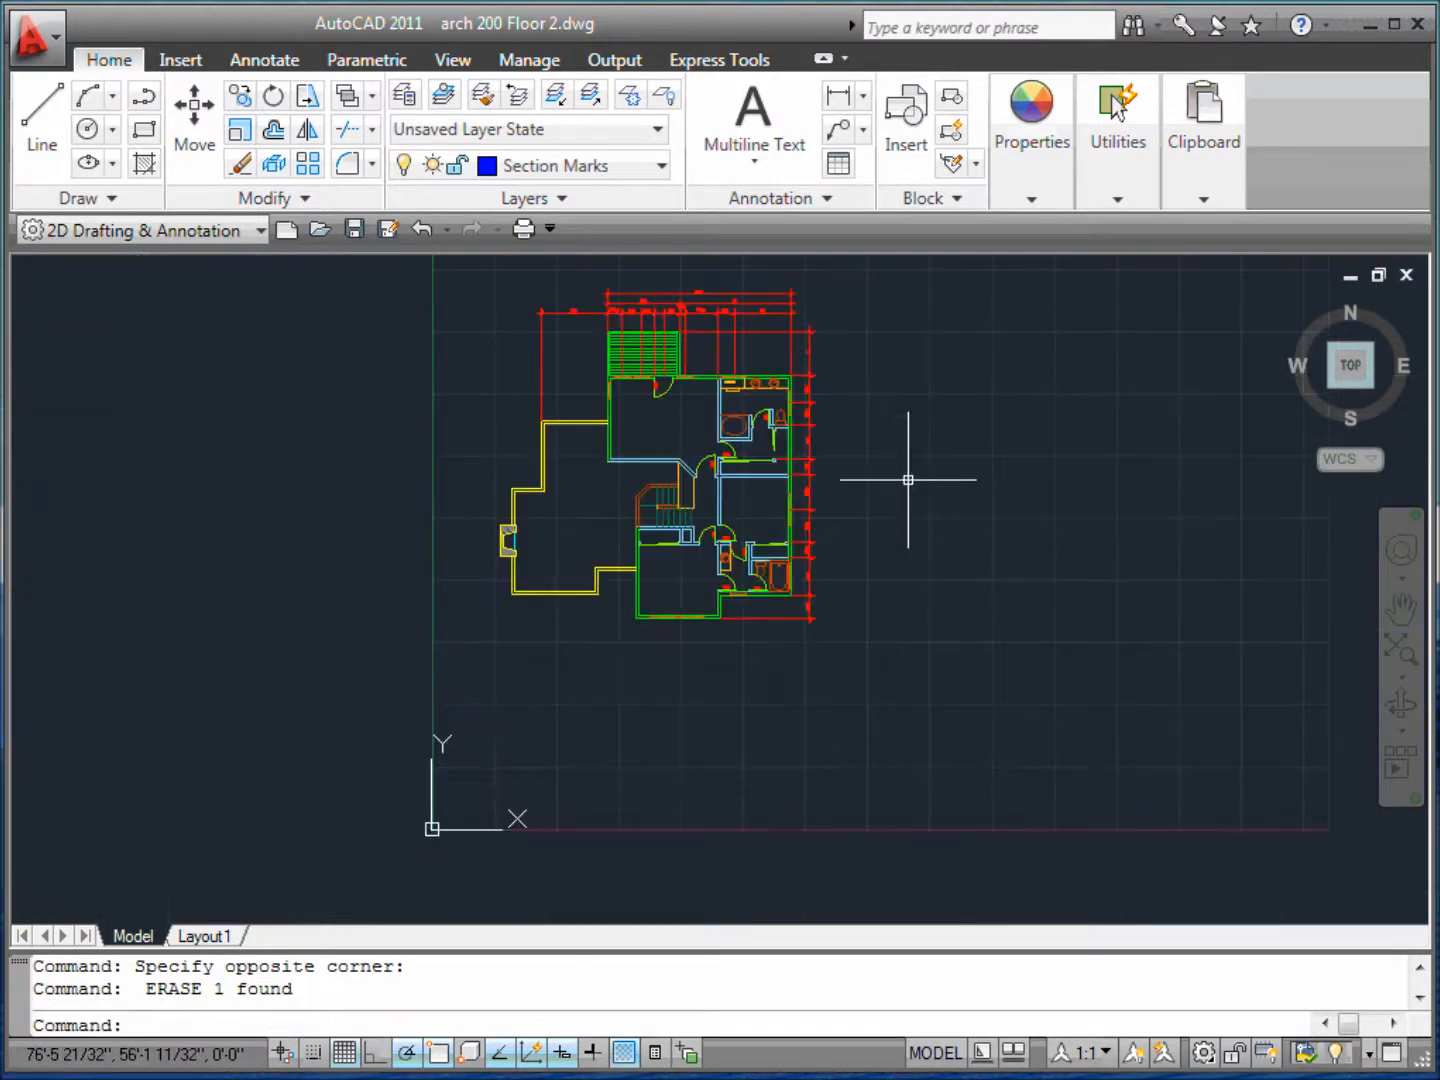
- Erase the yellow walls at the southwest of the plan together with the fireplace
scroll(514, 489, "up", 3)
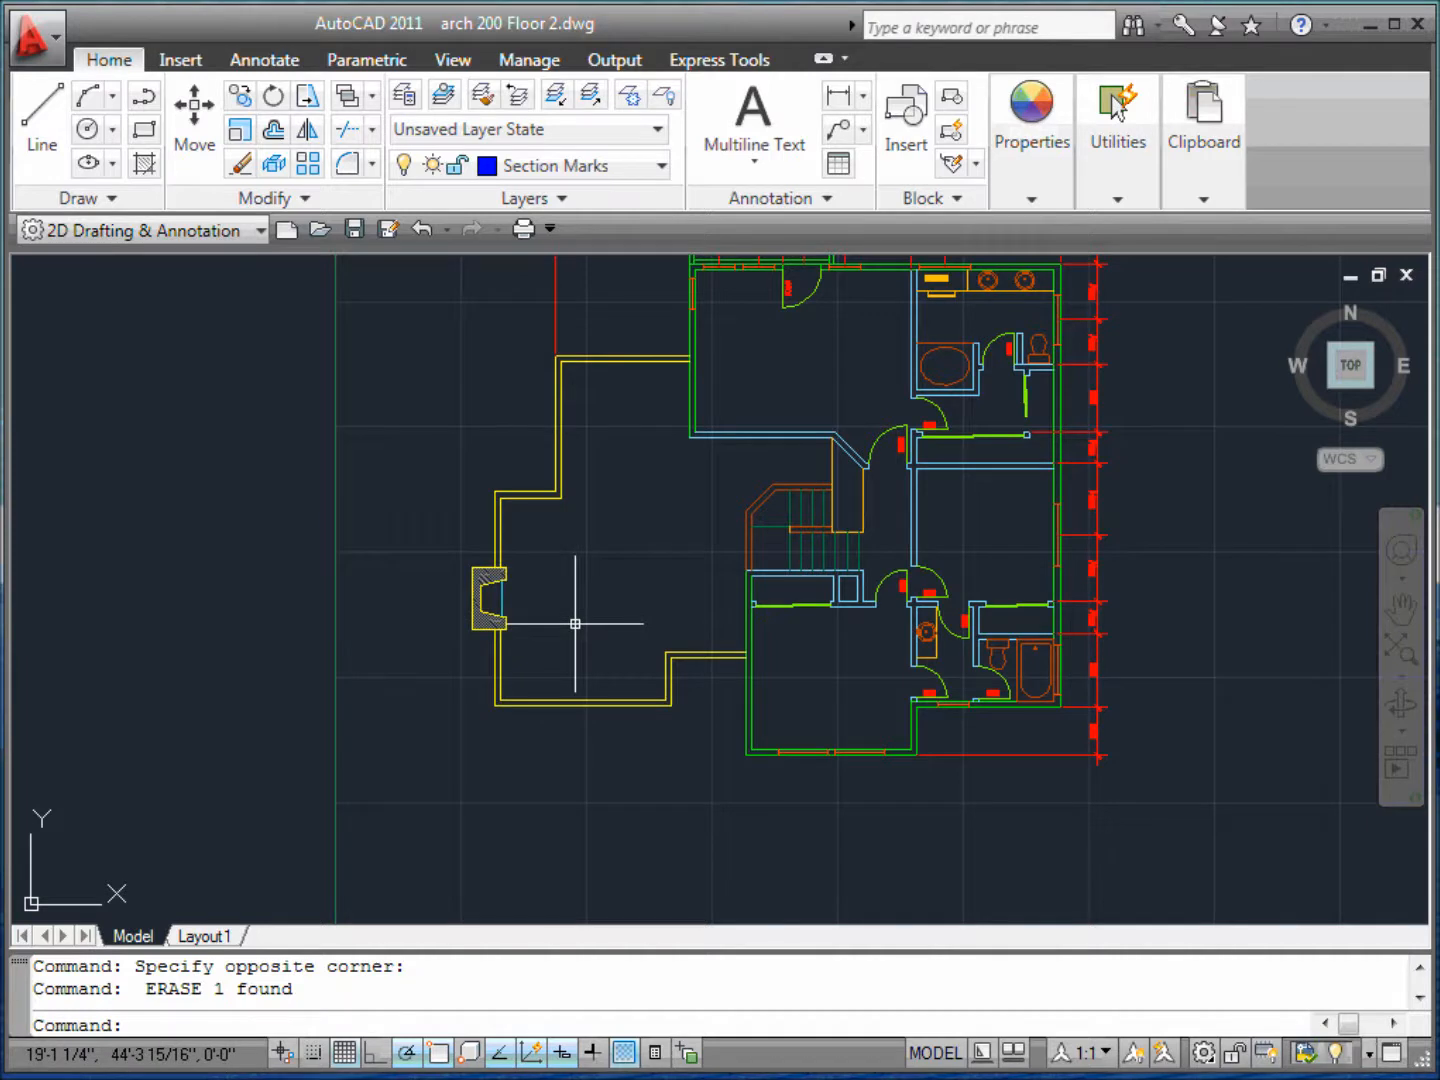
type("e")
key("Return")
left_click(711, 707)
left_click(626, 642)
key("Return")
key("Return")
left_click(554, 671)
left_click(458, 513)
key("Return")
- Erase the remaining yellow walls northwest of the stairs, up to the green exterior wall
key("Return")
left_click(592, 515)
left_click(537, 442)
key("Return")
key("Return")
left_click(612, 384)
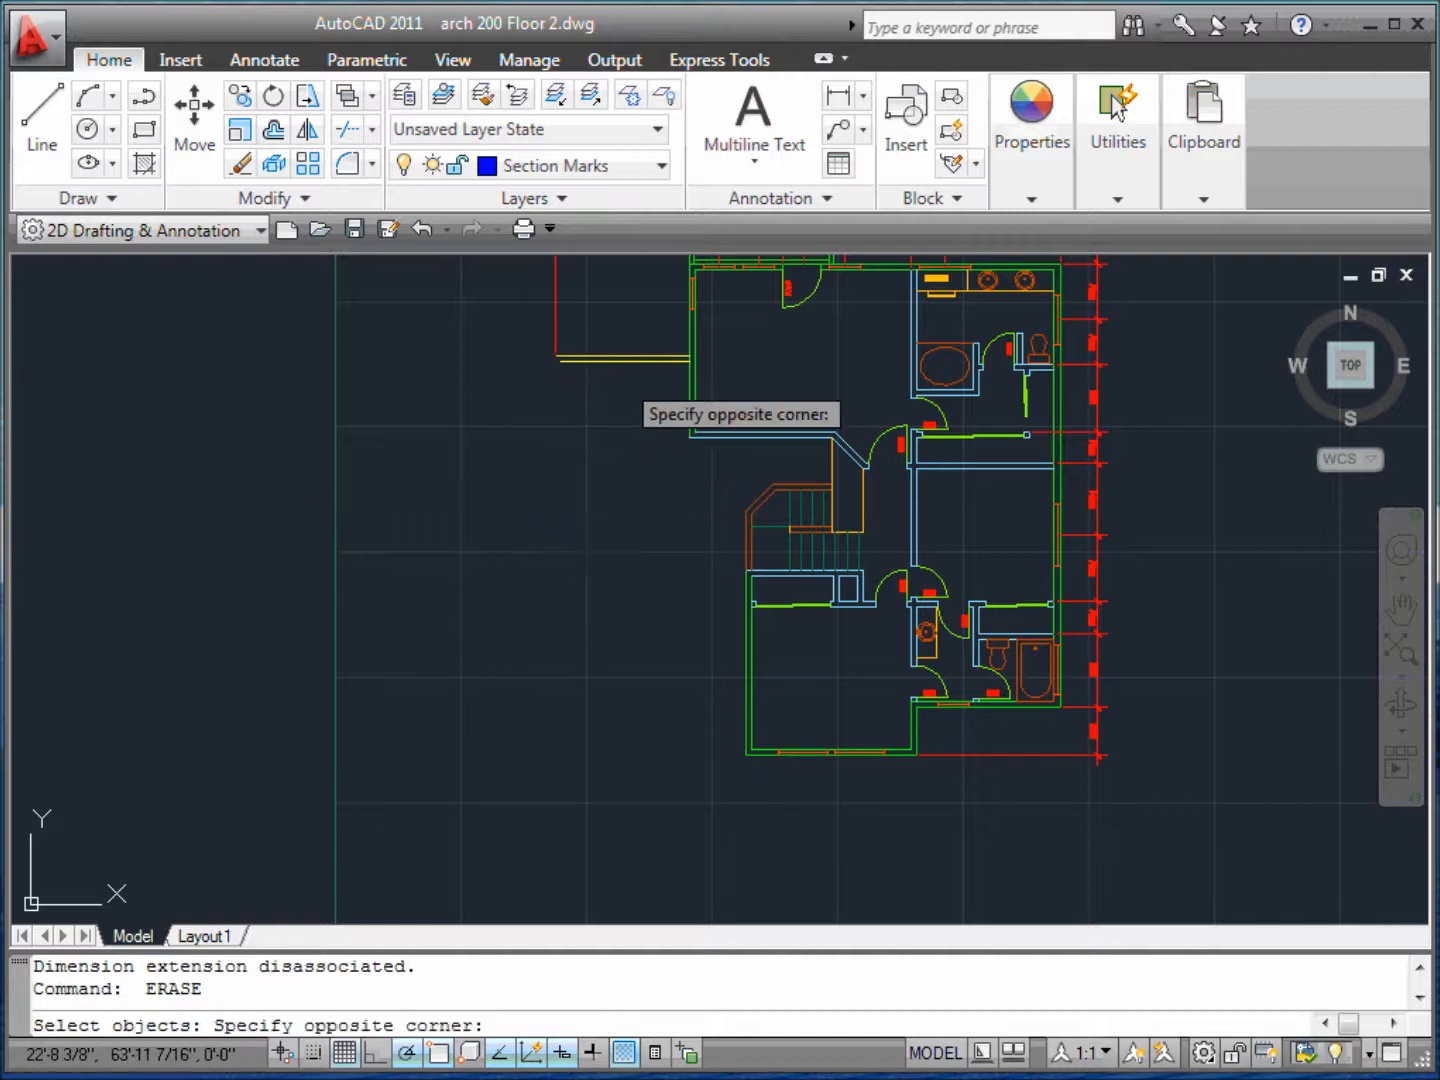
left_click(633, 398)
key("Return")
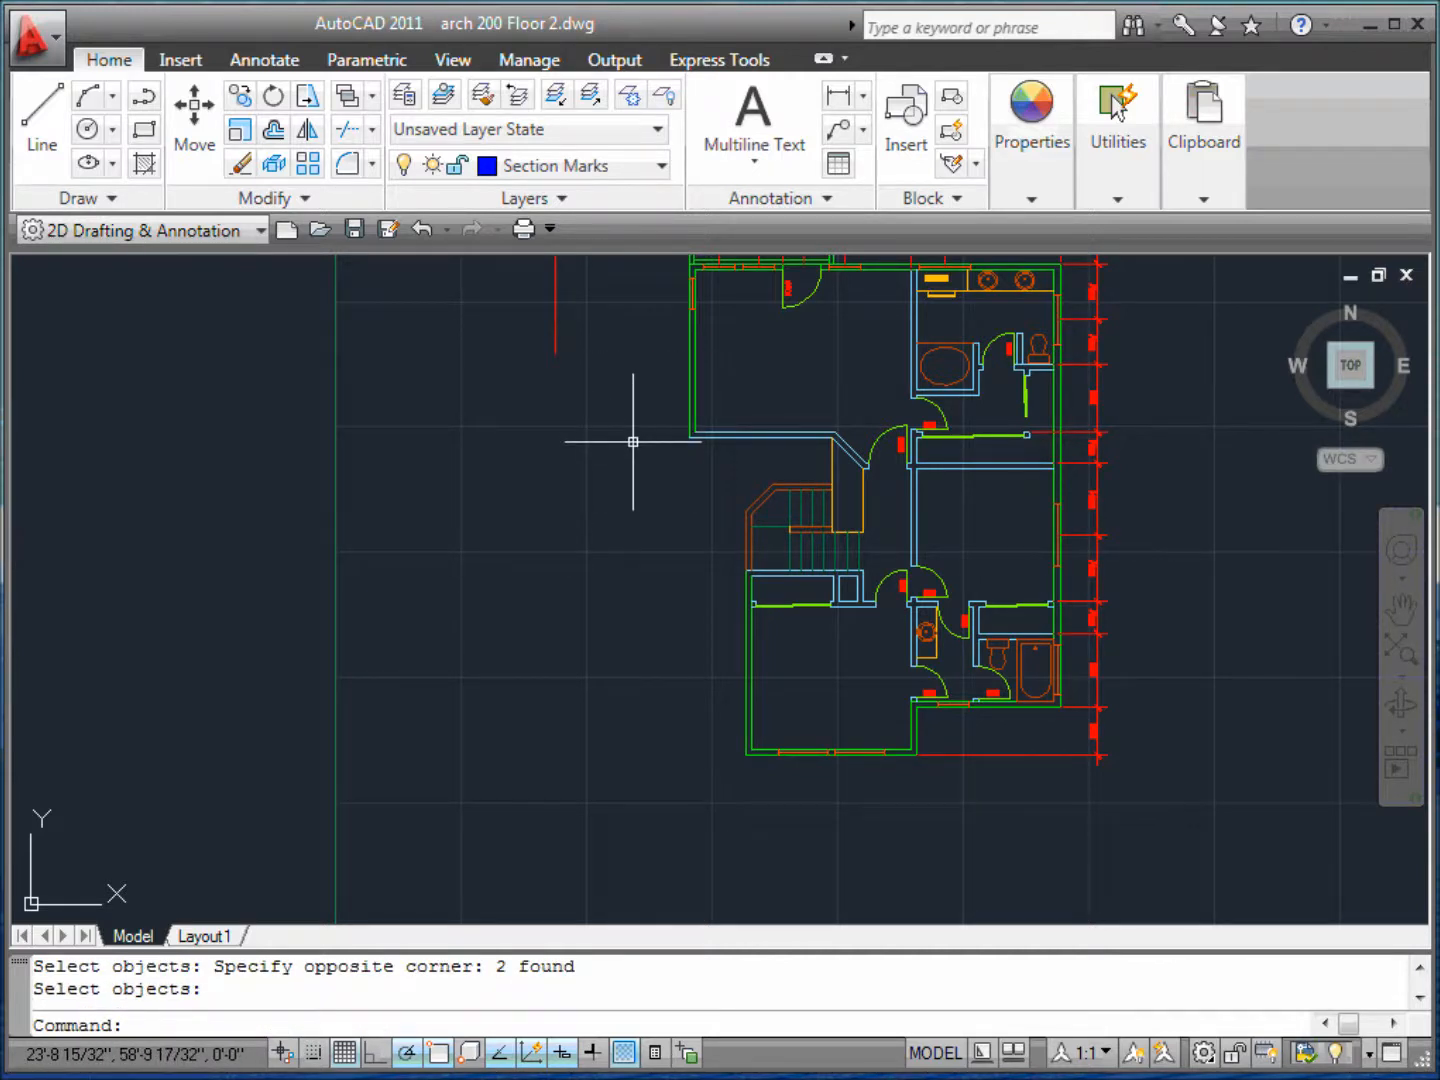
- Make layer 0 the current layer in place of Section Marks
scroll(633, 441, "down", 4)
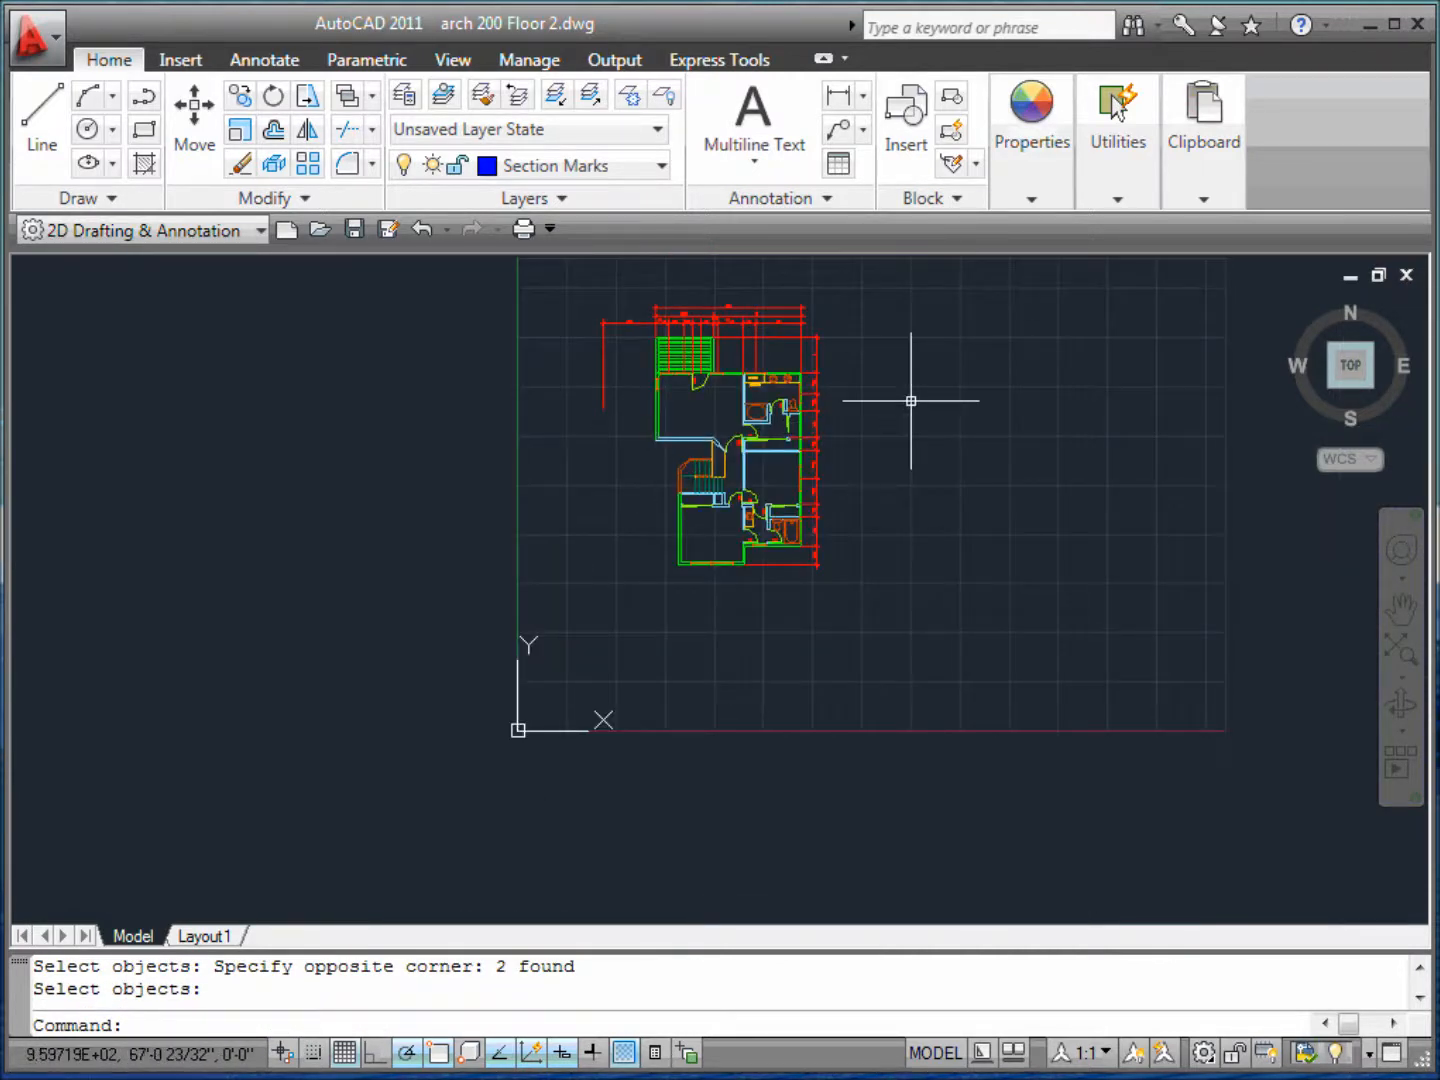
scroll(858, 355, "up", 3)
scroll(858, 355, "down", 3)
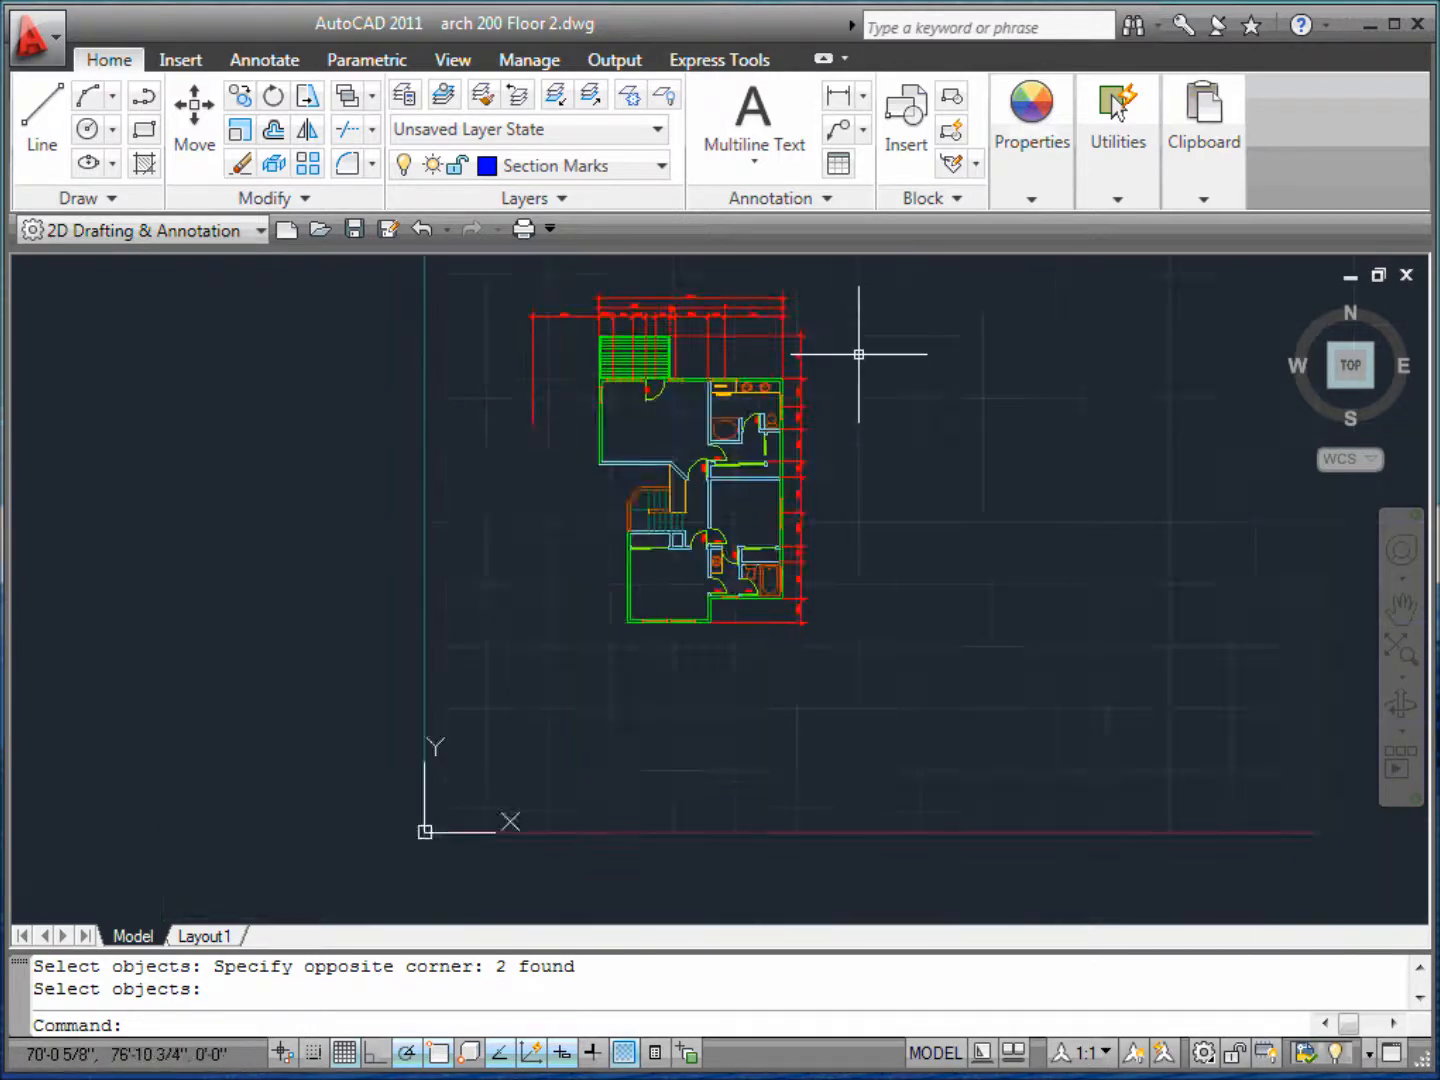
scroll(1028, 309, "up", 1)
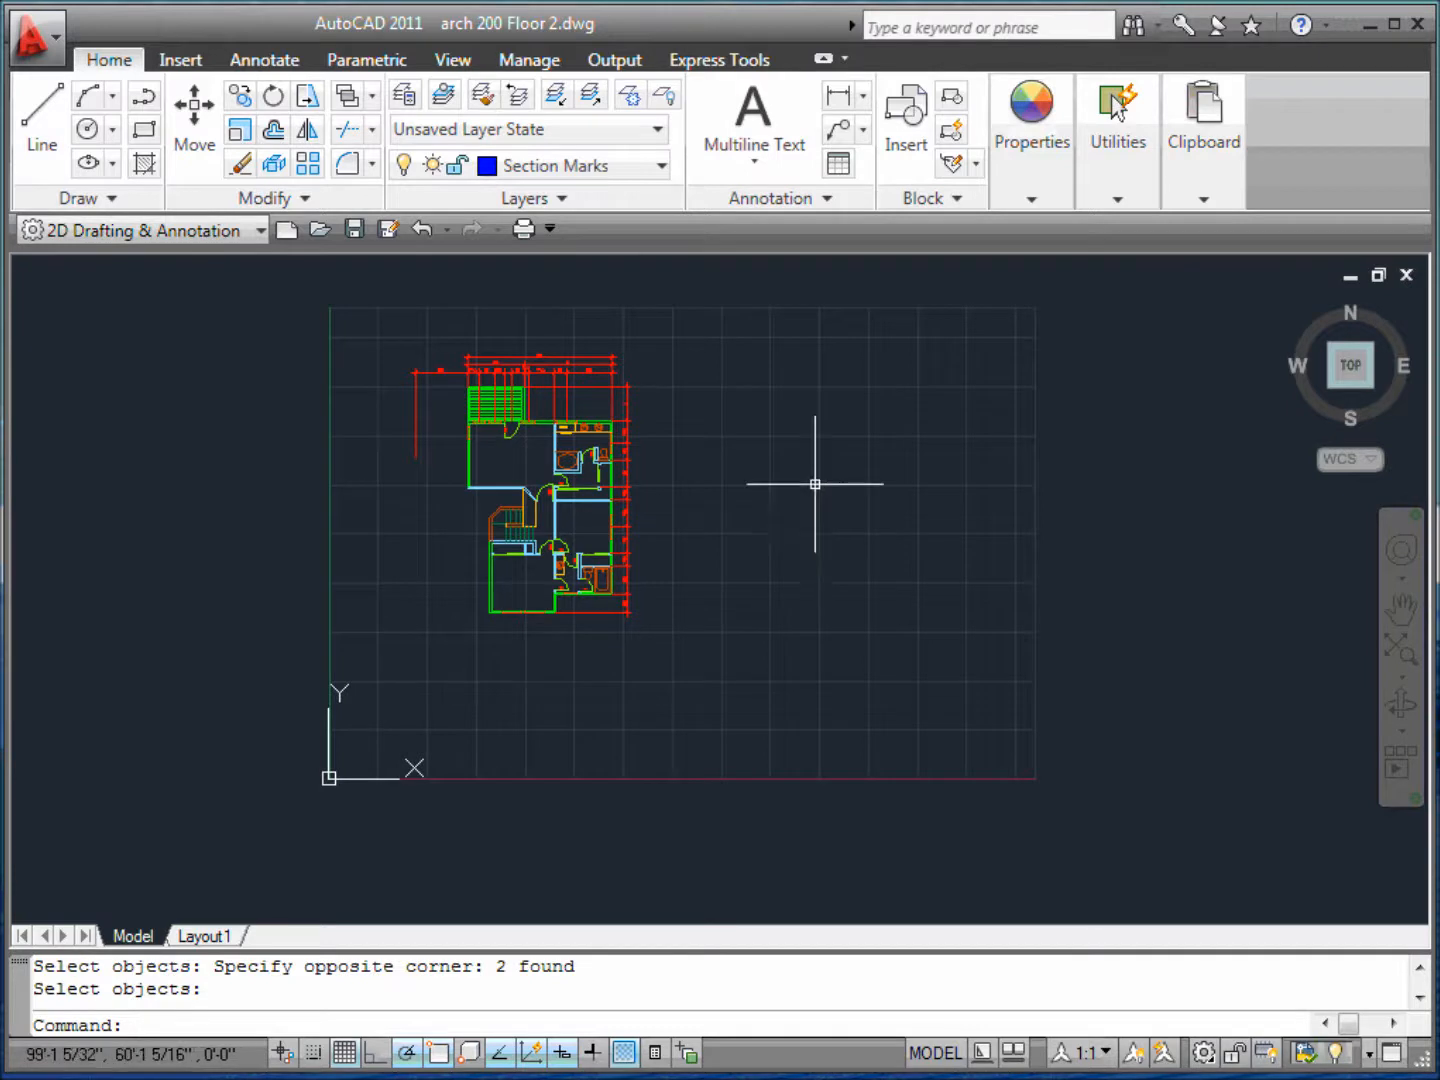
left_click(618, 169)
left_click_drag(654, 329, 649, 225)
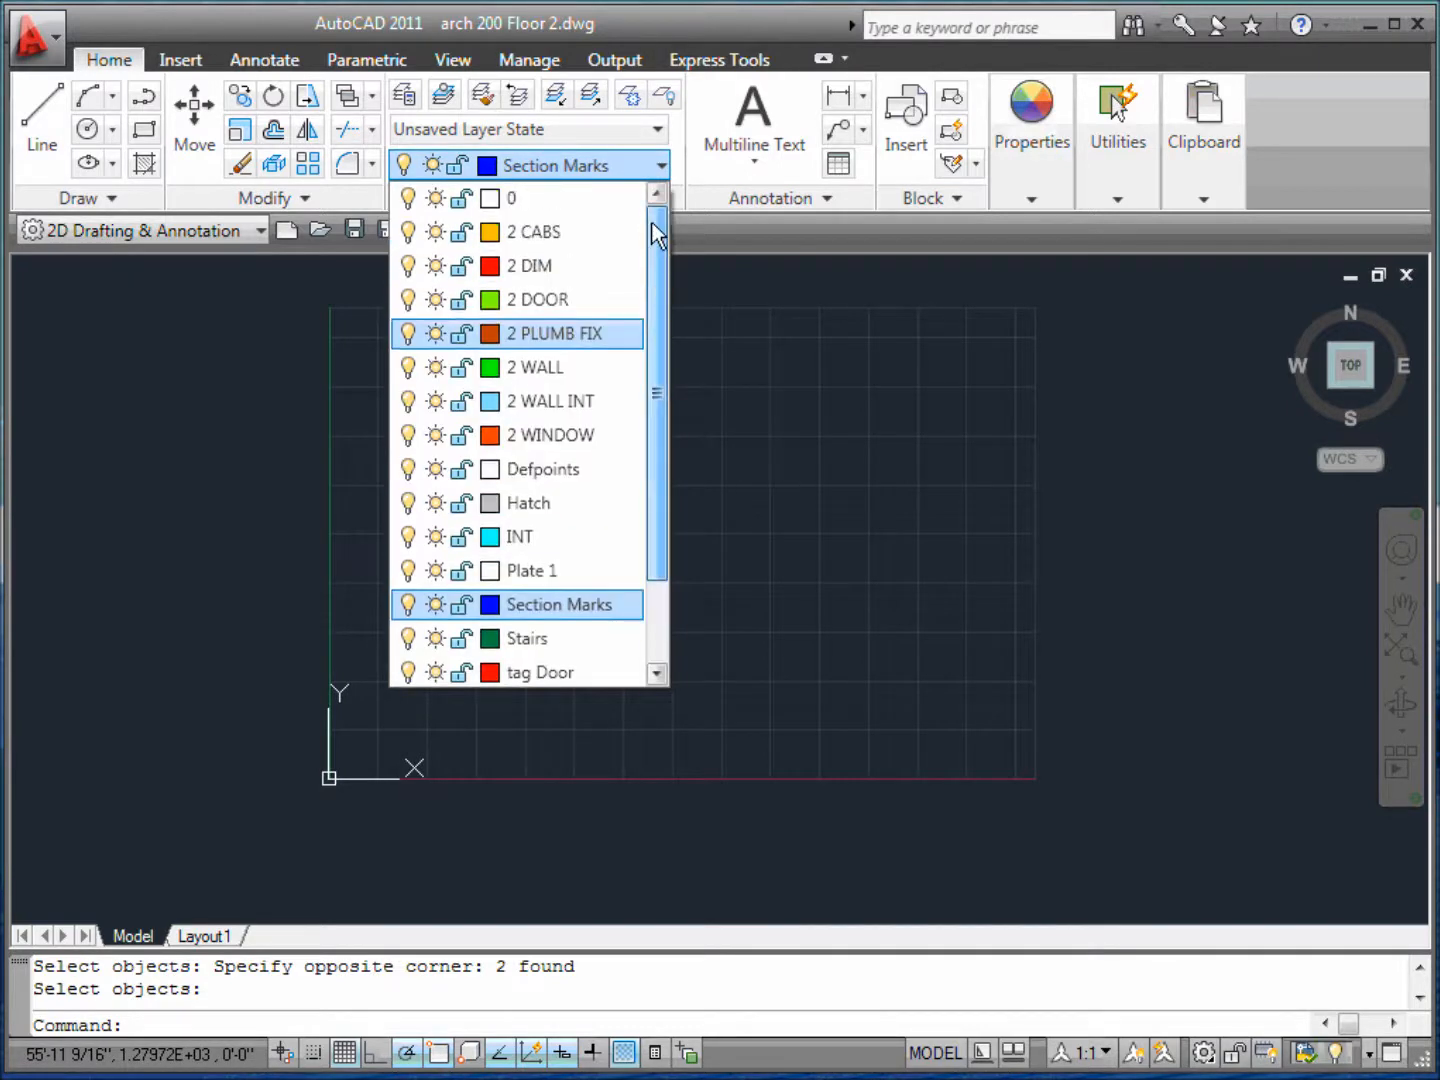
left_click(598, 207)
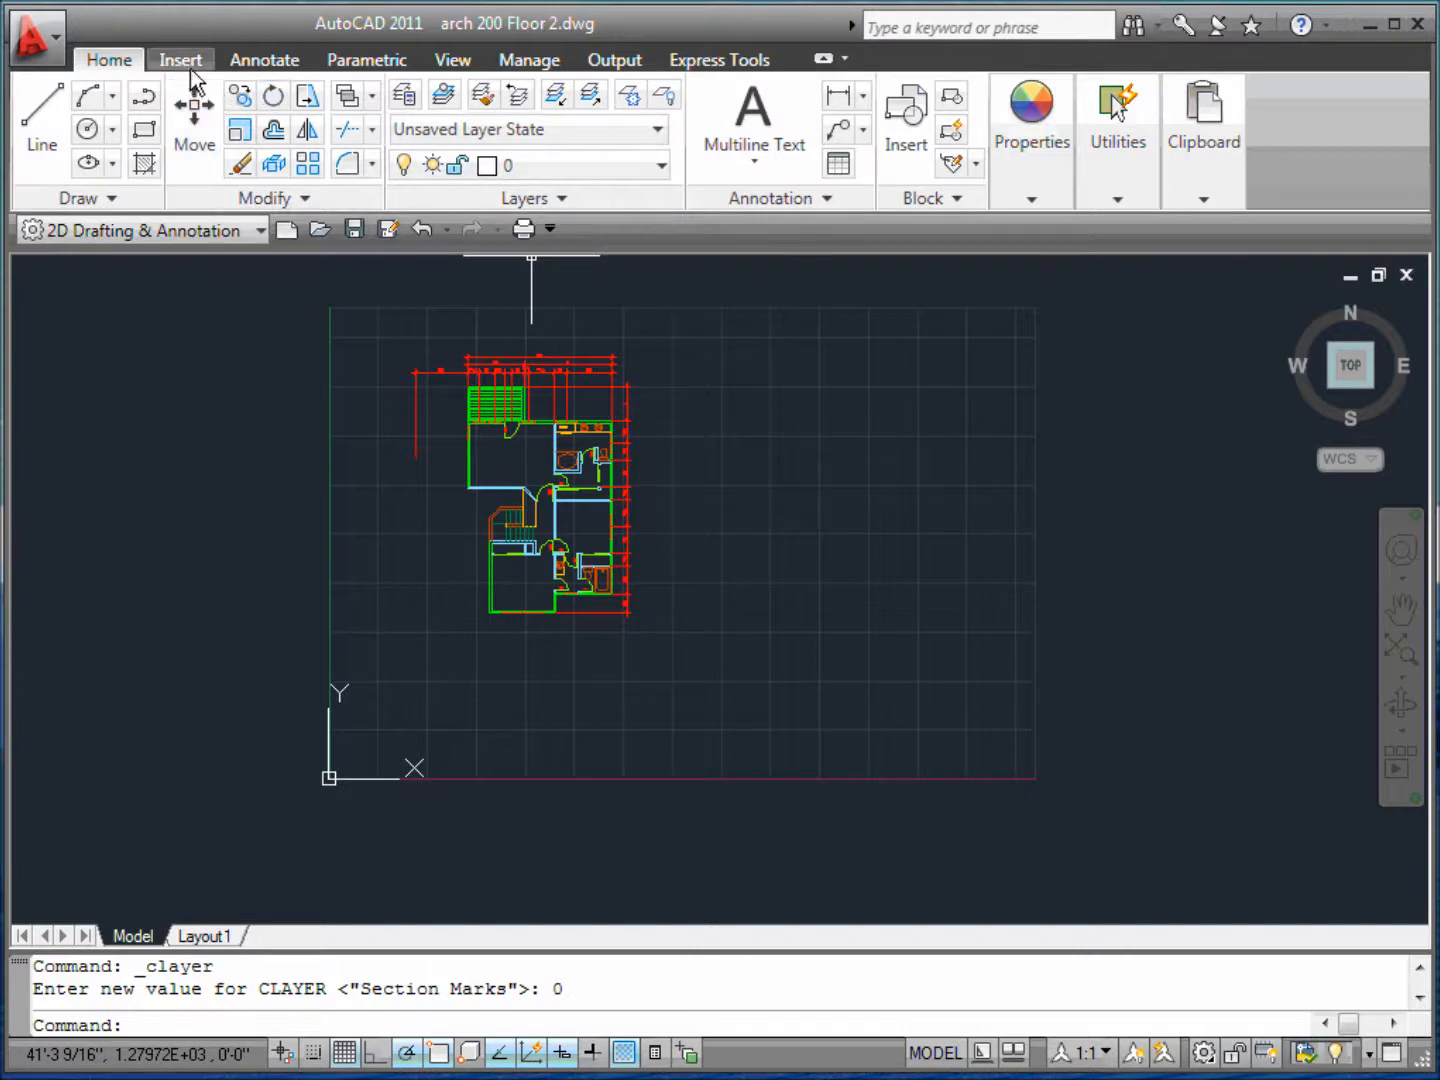
- Start attaching a reference file and browse to the My Projects folder inside Documents > Autodesk
left_click(184, 62)
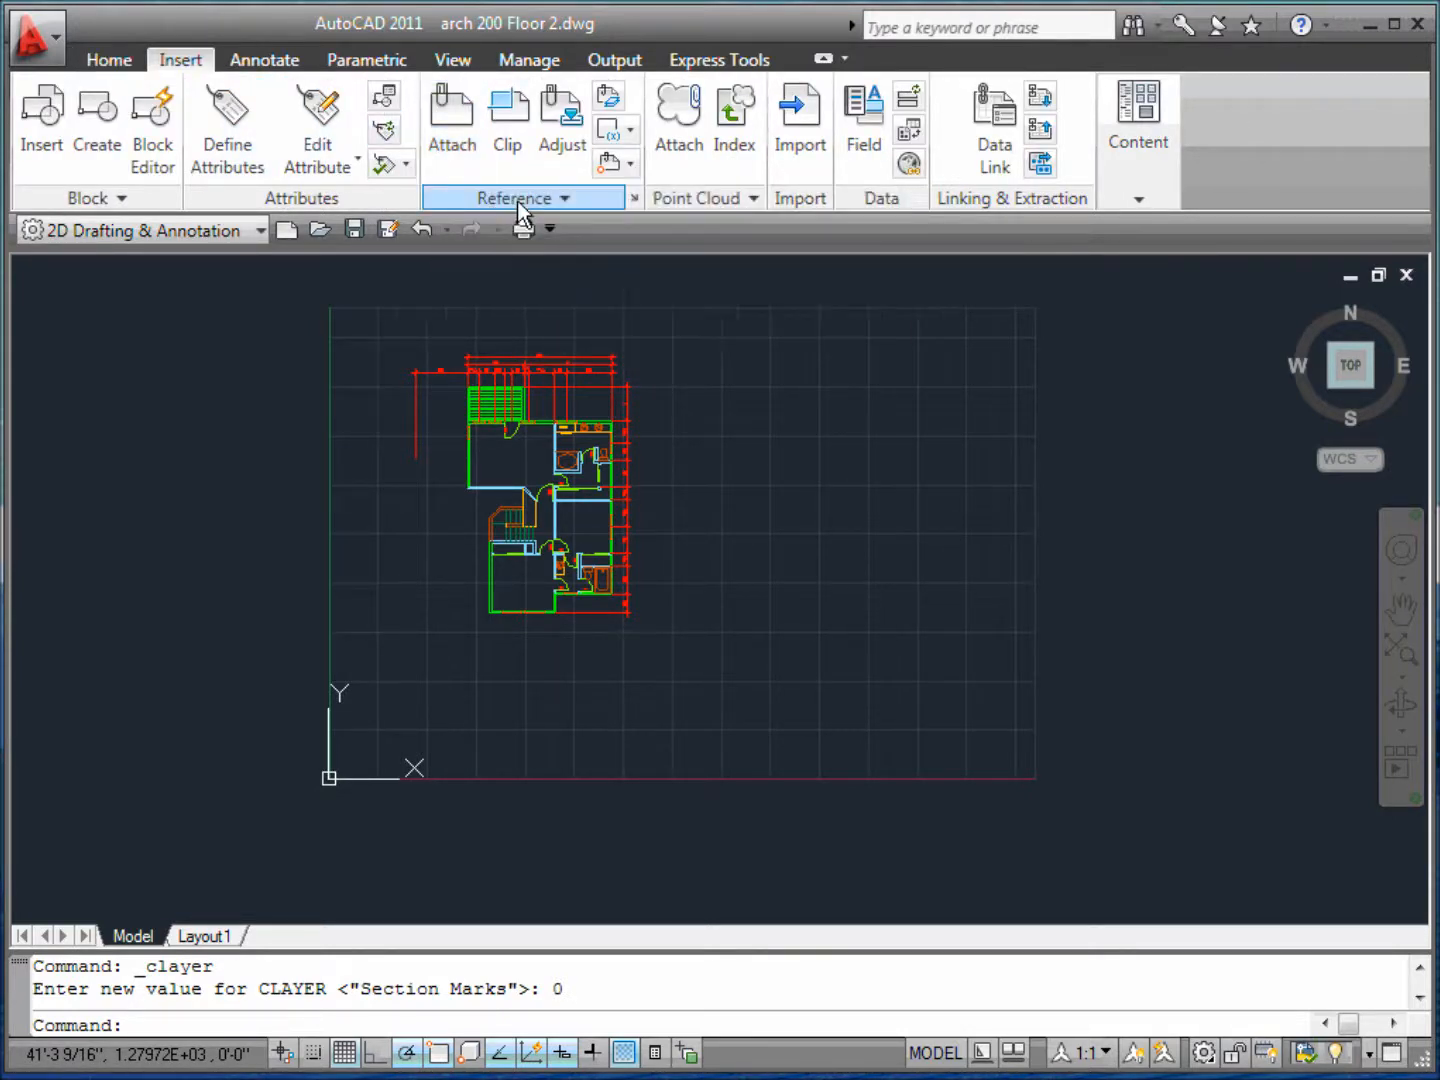
left_click(475, 162)
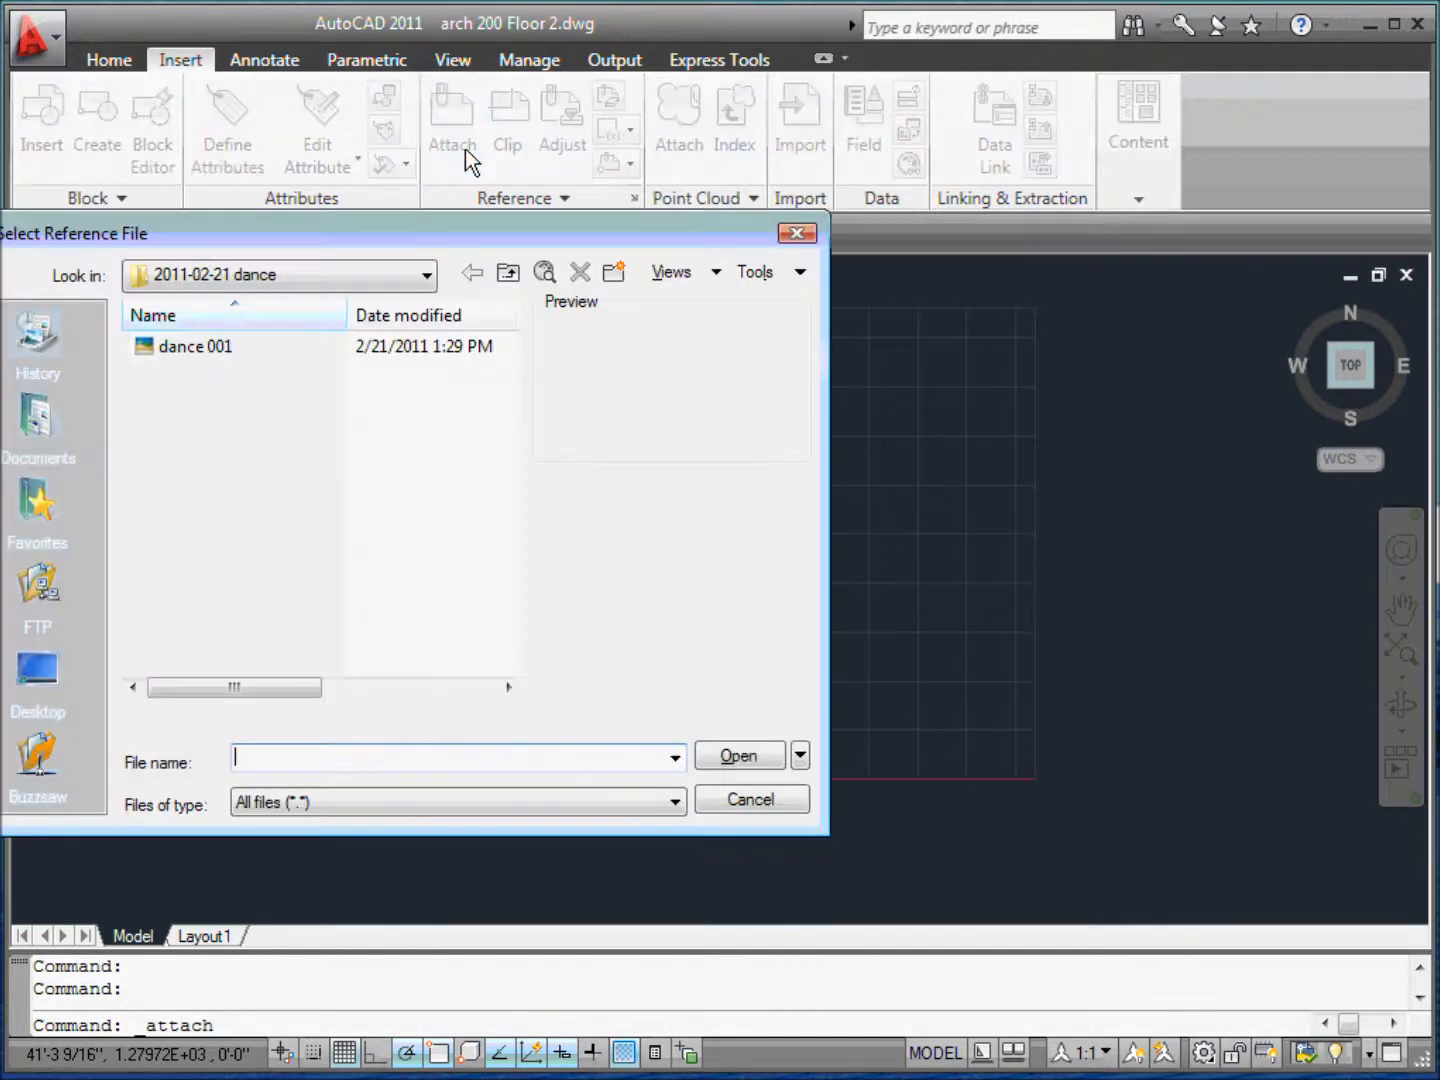
left_click(420, 278)
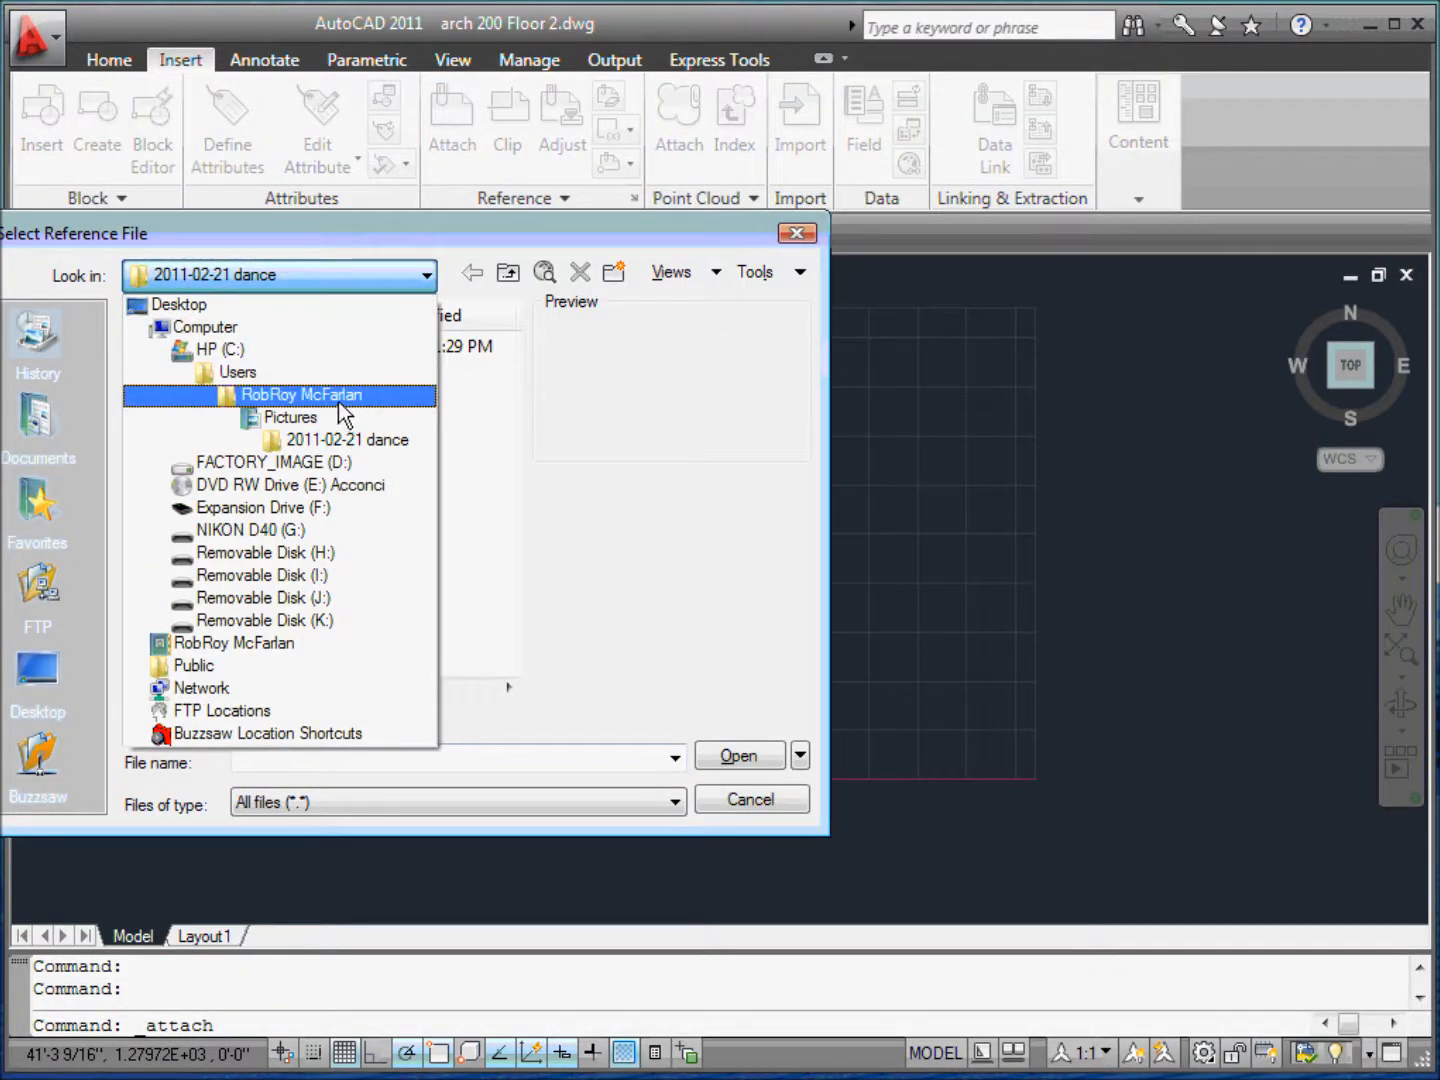
left_click(338, 396)
double_click(221, 401)
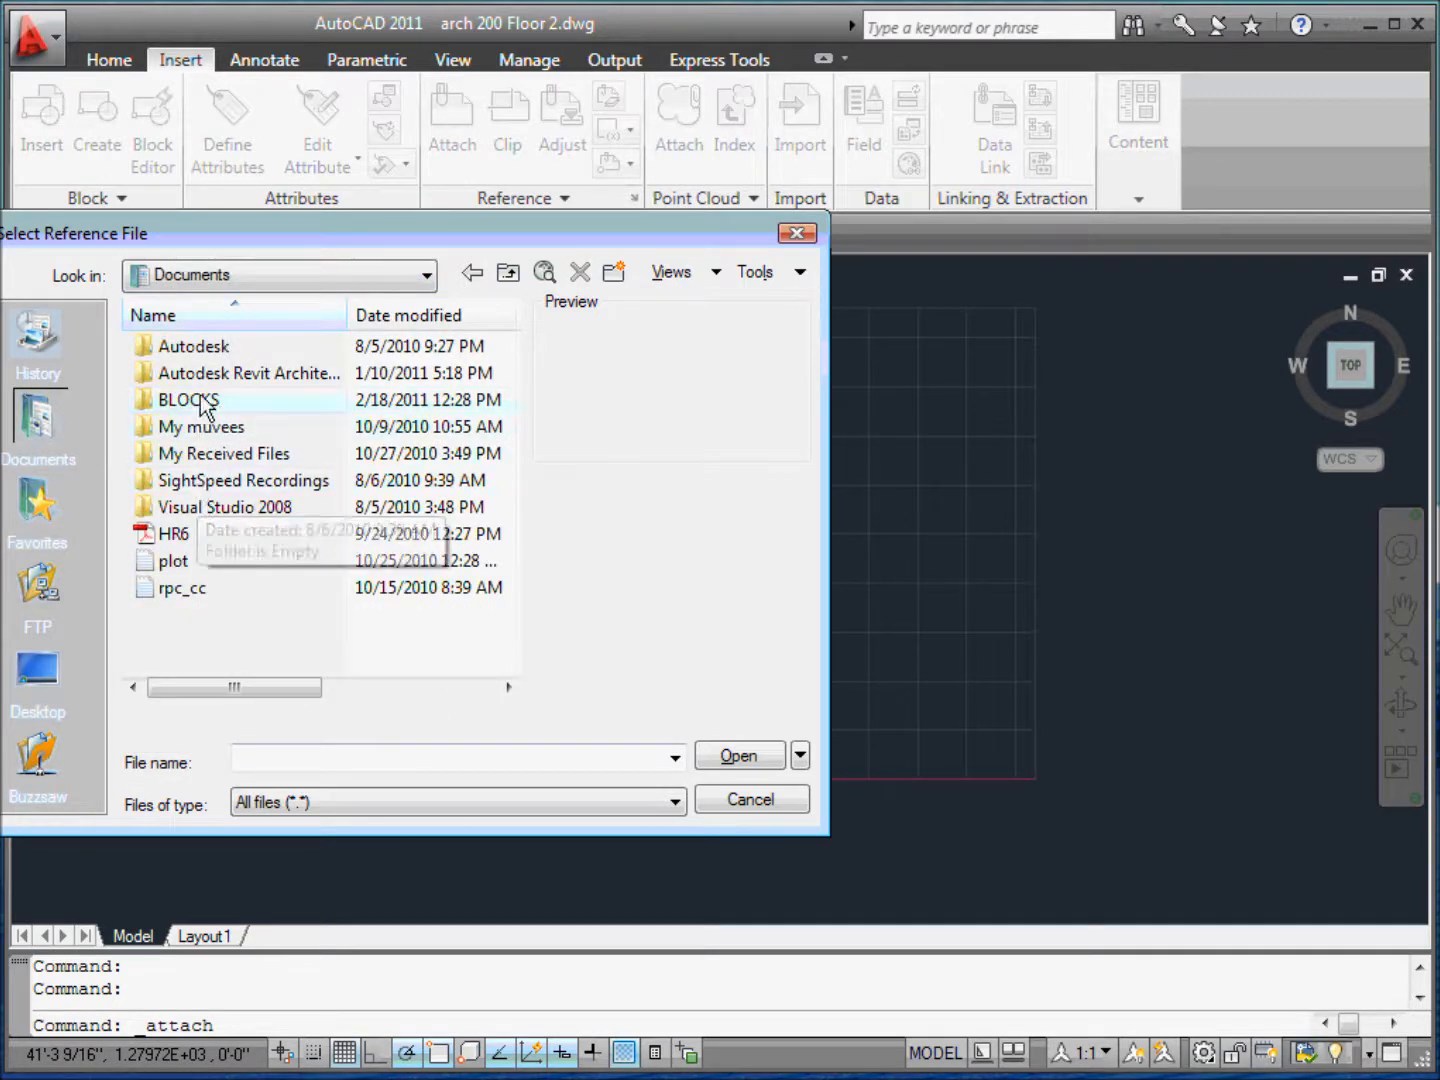
double_click(197, 350)
double_click(205, 375)
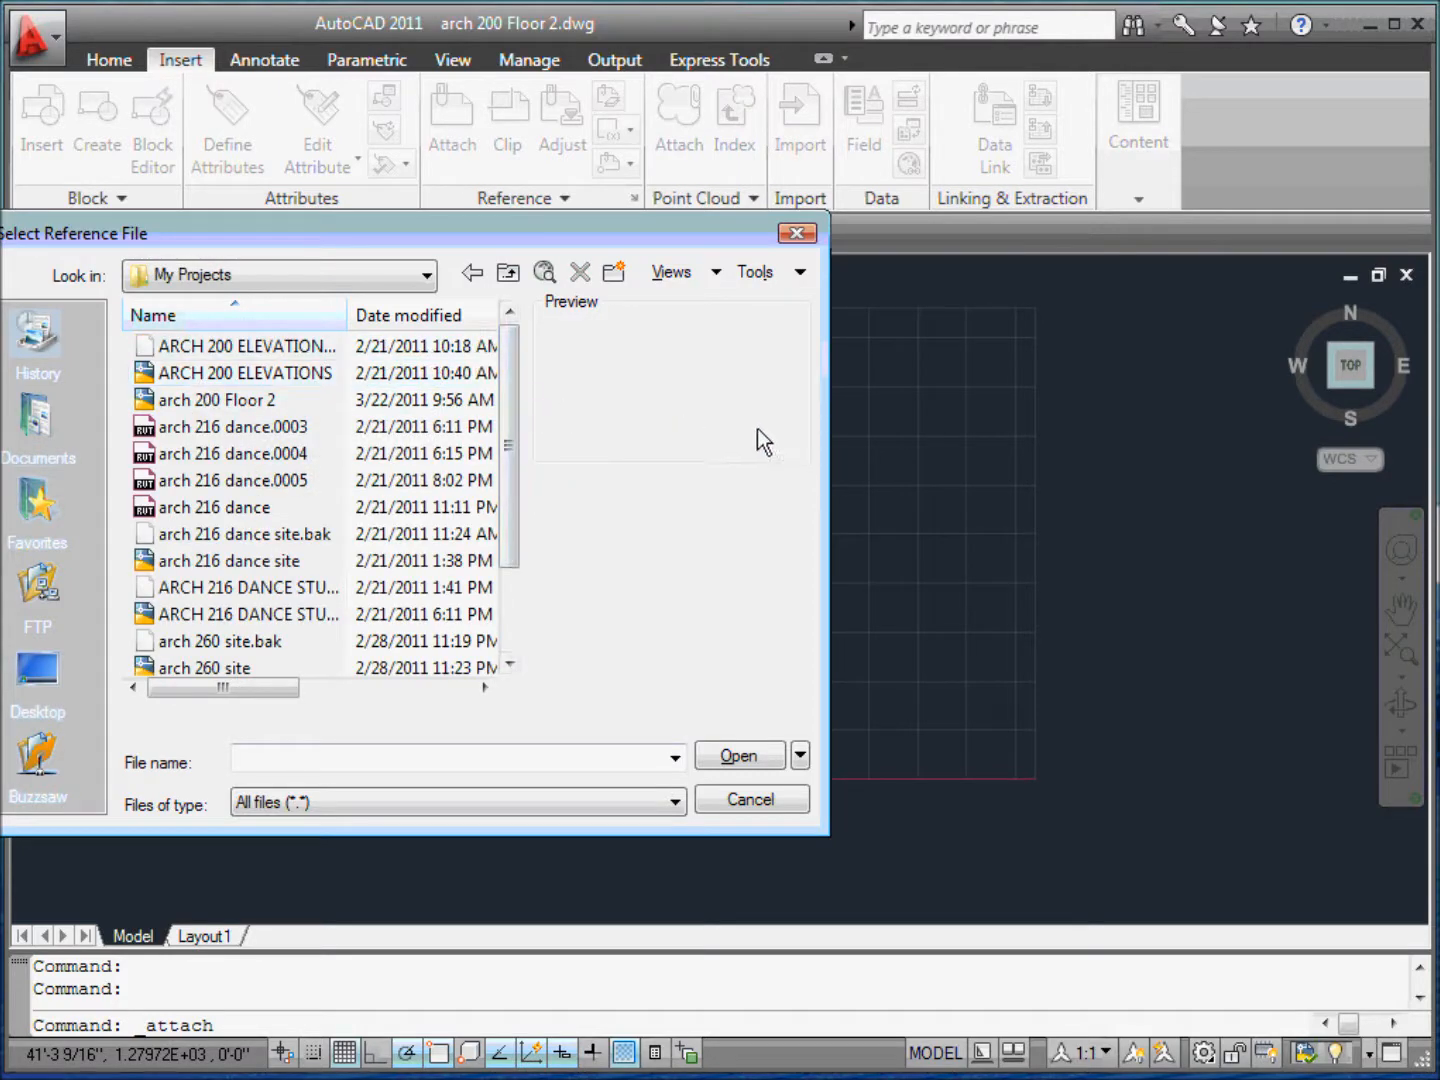
- Sort the project files by type and open the drawing RM Arch 200 Floor as the reference
left_click_drag(823, 405, 1437, 406)
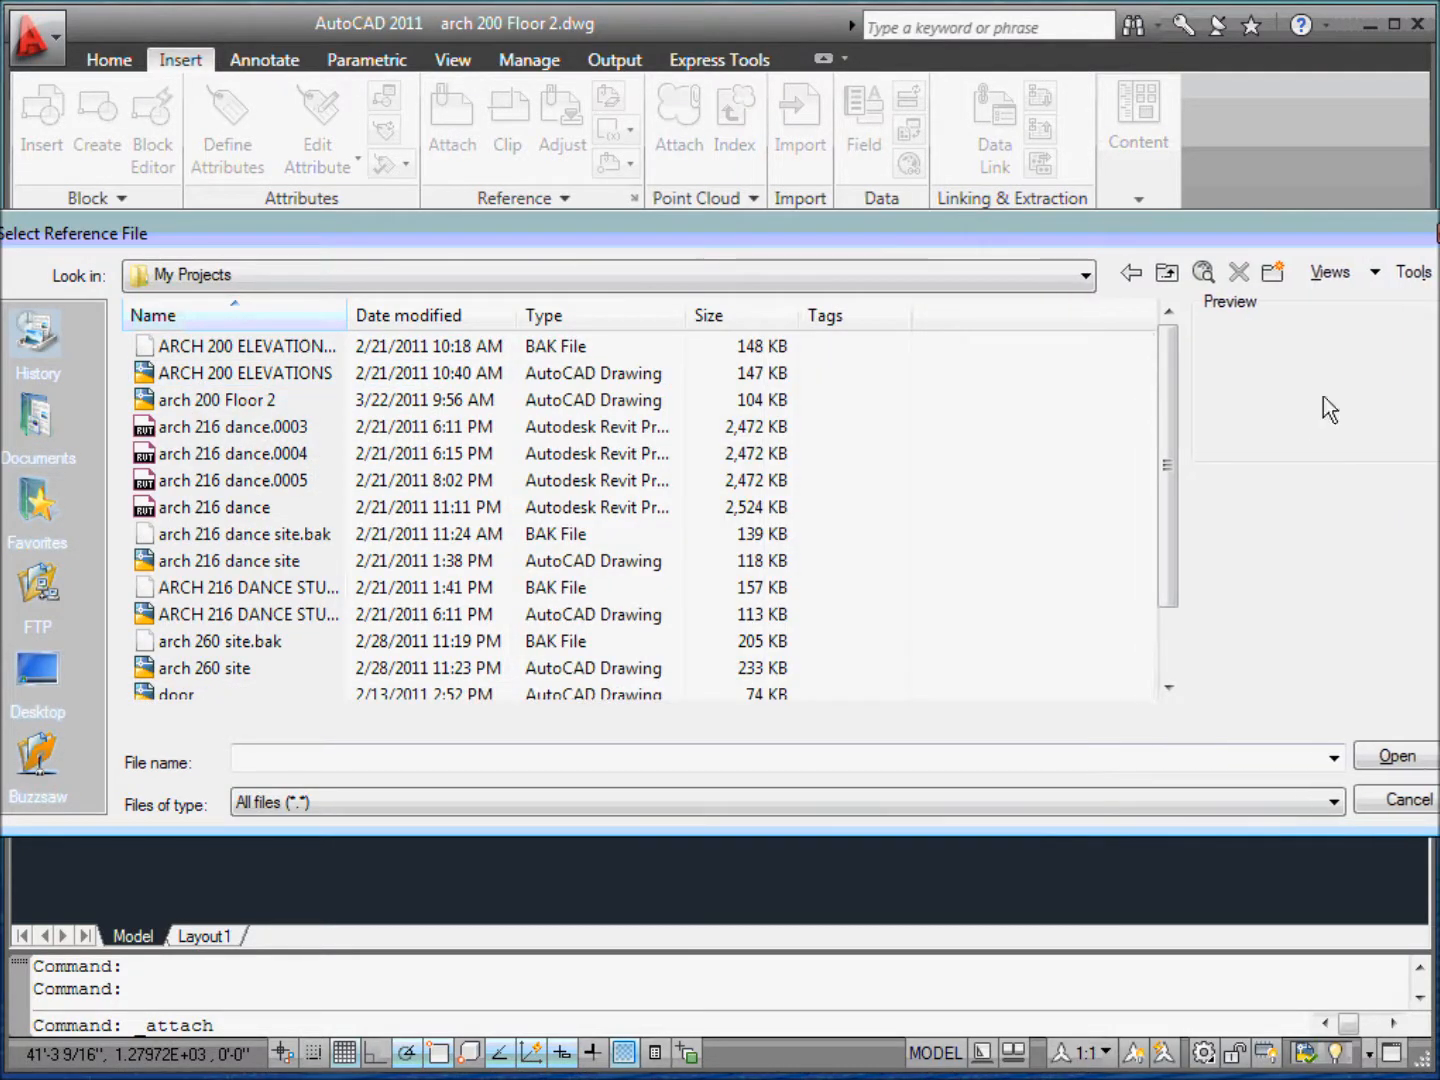
left_click(592, 316)
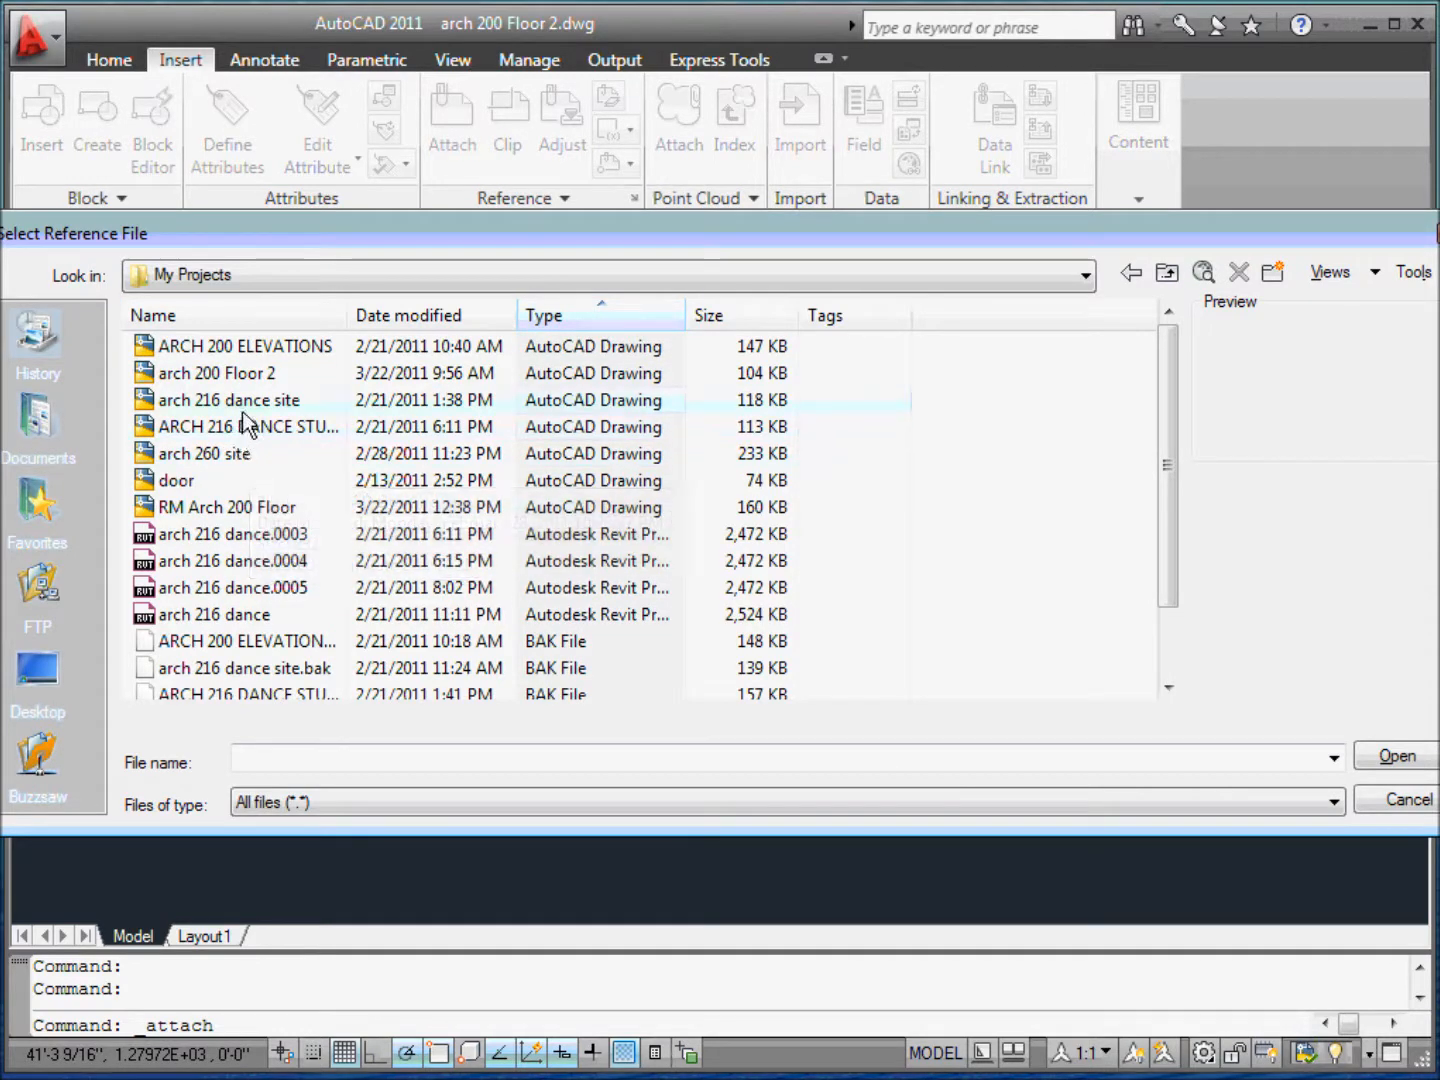
left_click(237, 375)
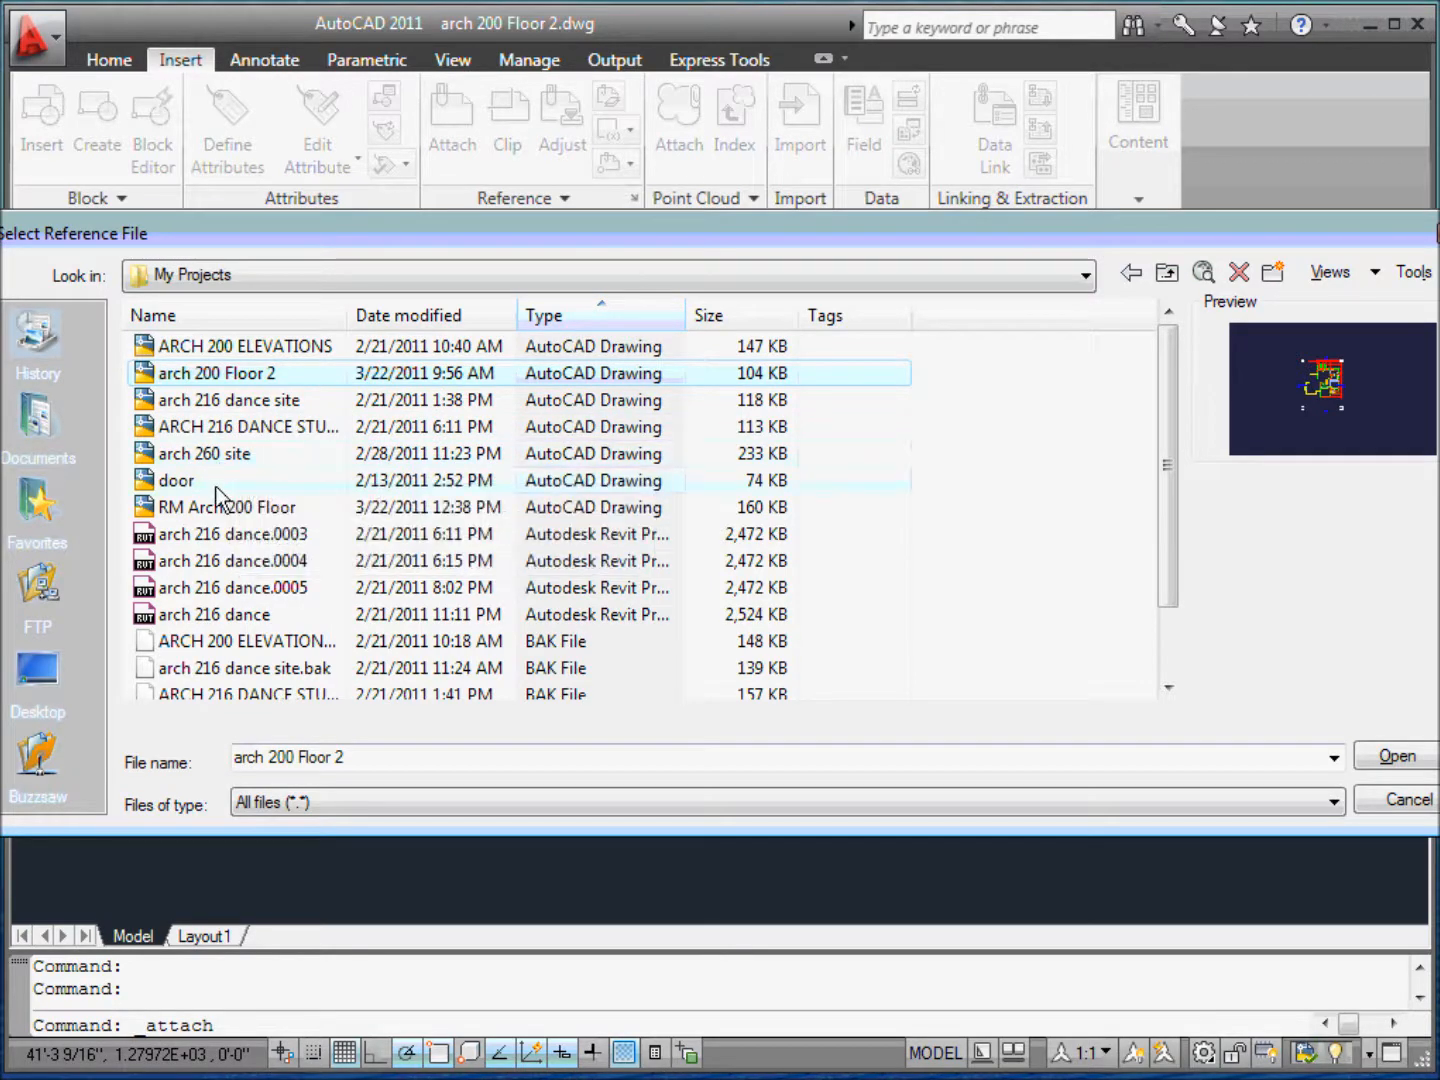
left_click(257, 510)
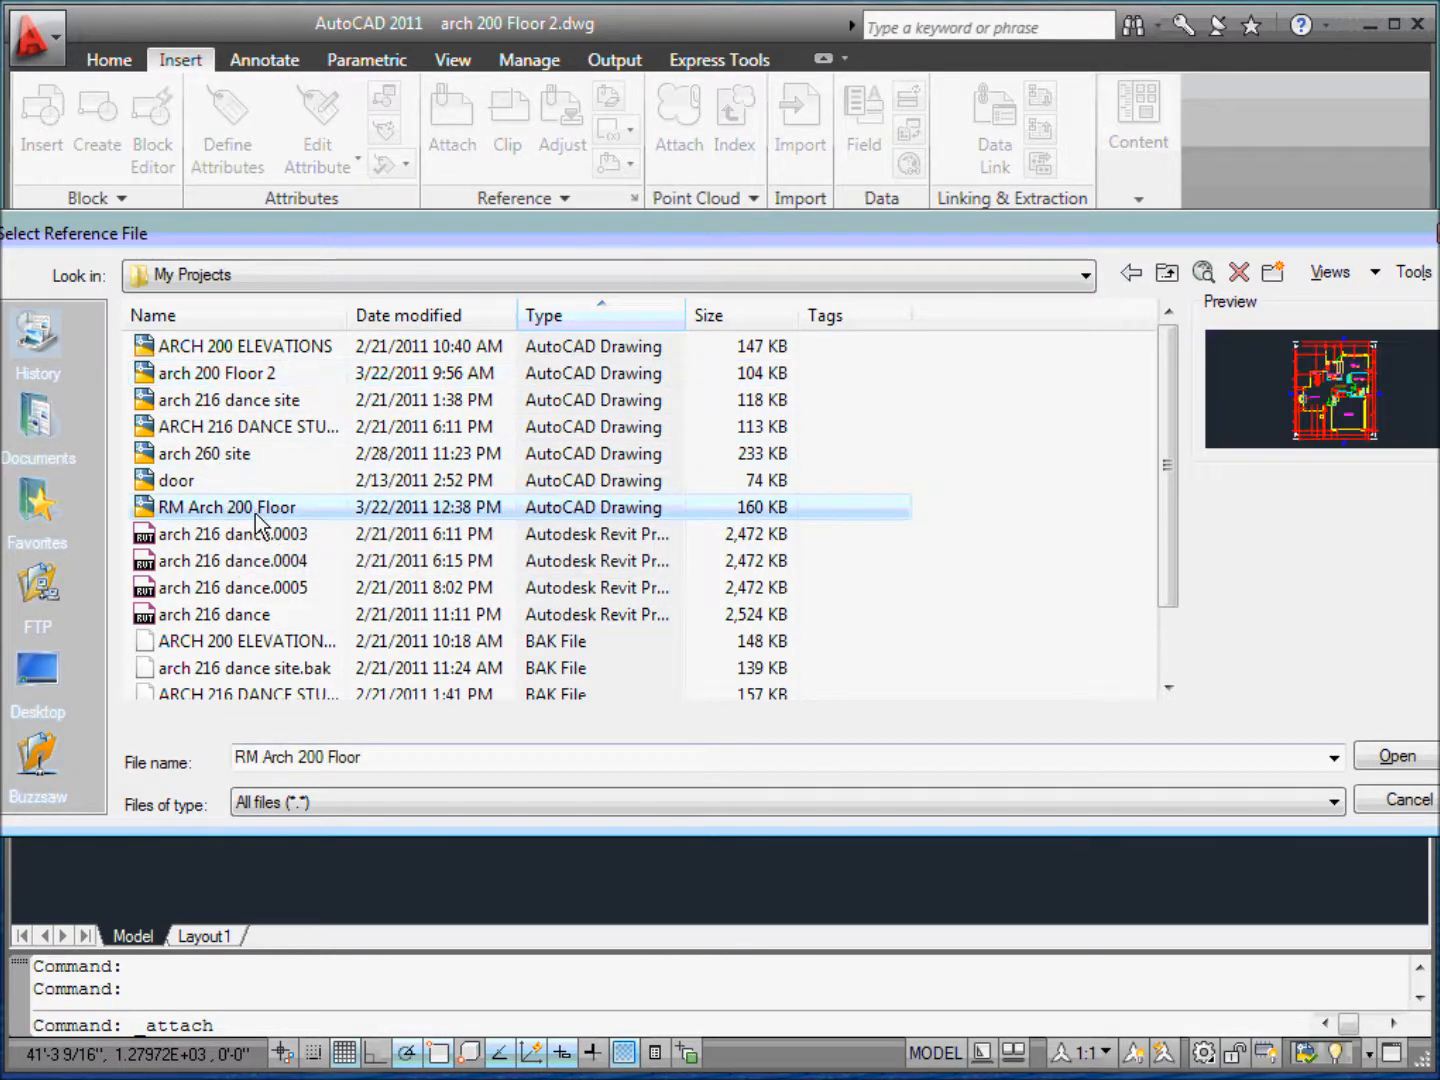
left_click(1380, 757)
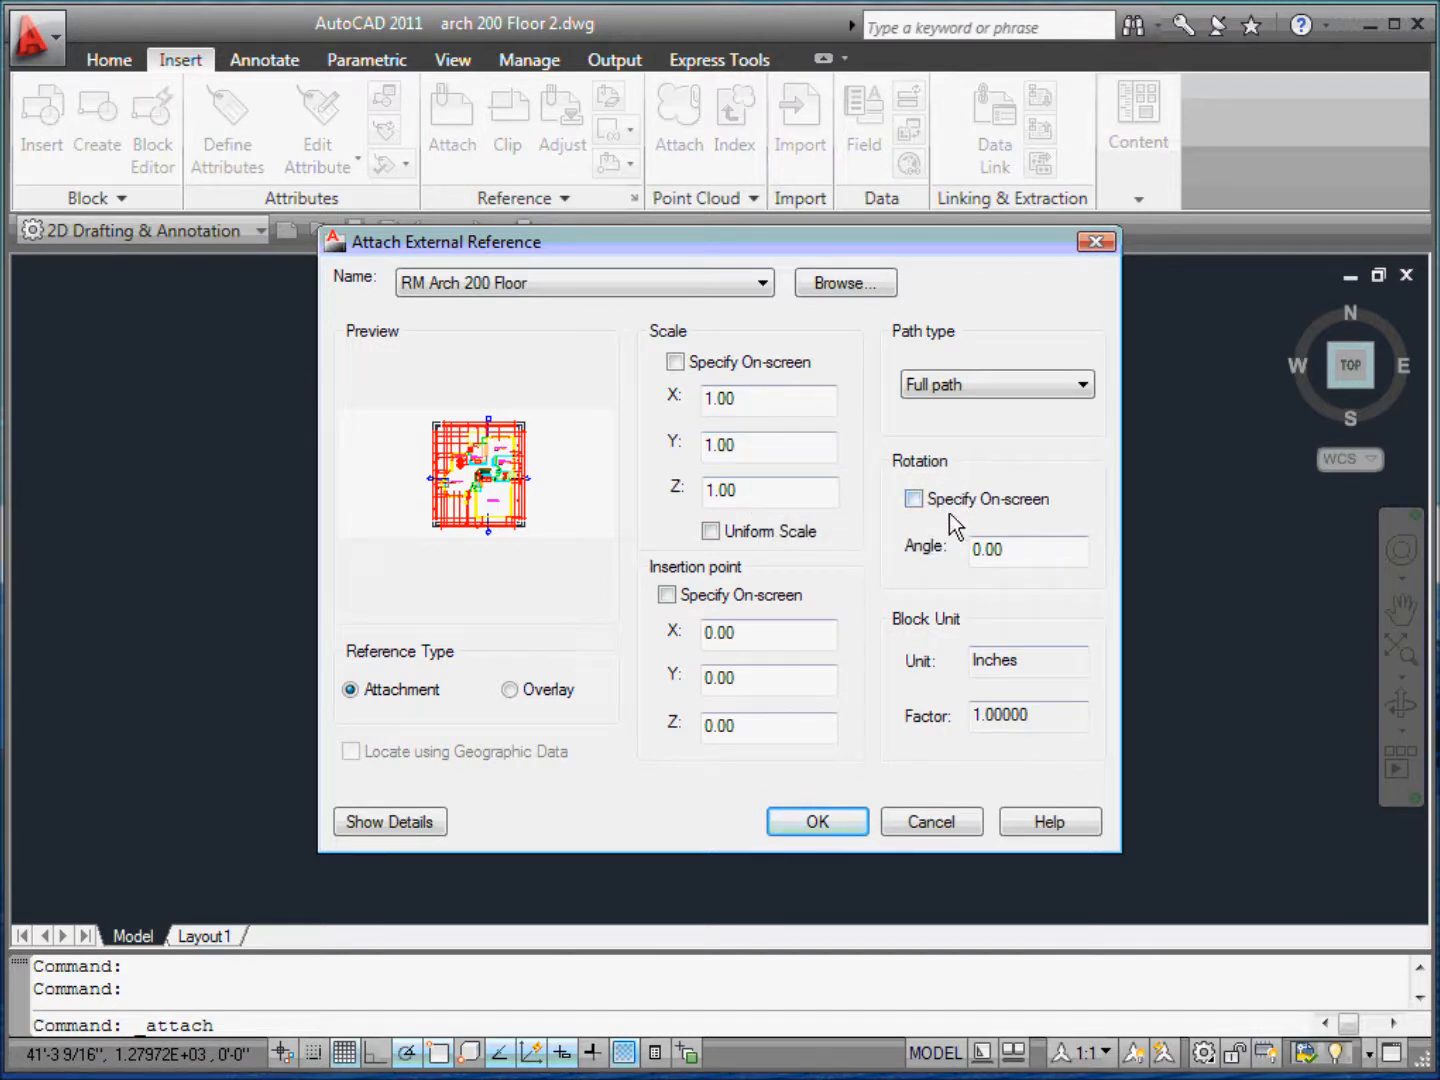
- Attach the reference at scale 1.00 and insertion point 0,0,0, with neither specified on-screen
left_click(676, 364)
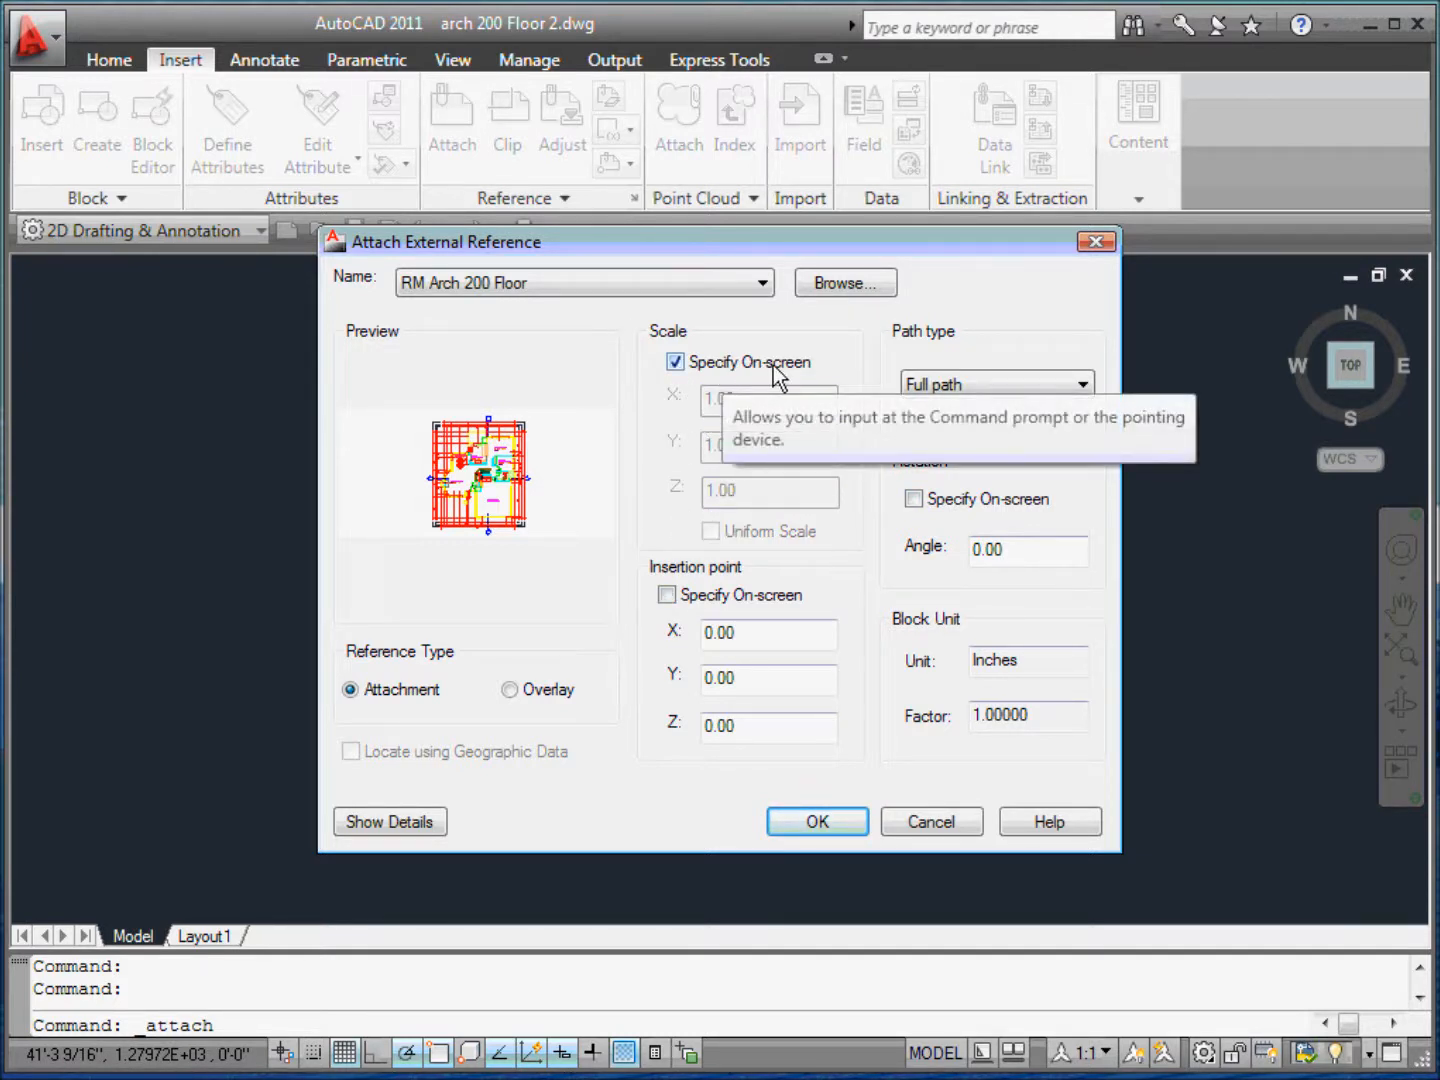
left_click(676, 364)
left_click(667, 597)
left_click(677, 595)
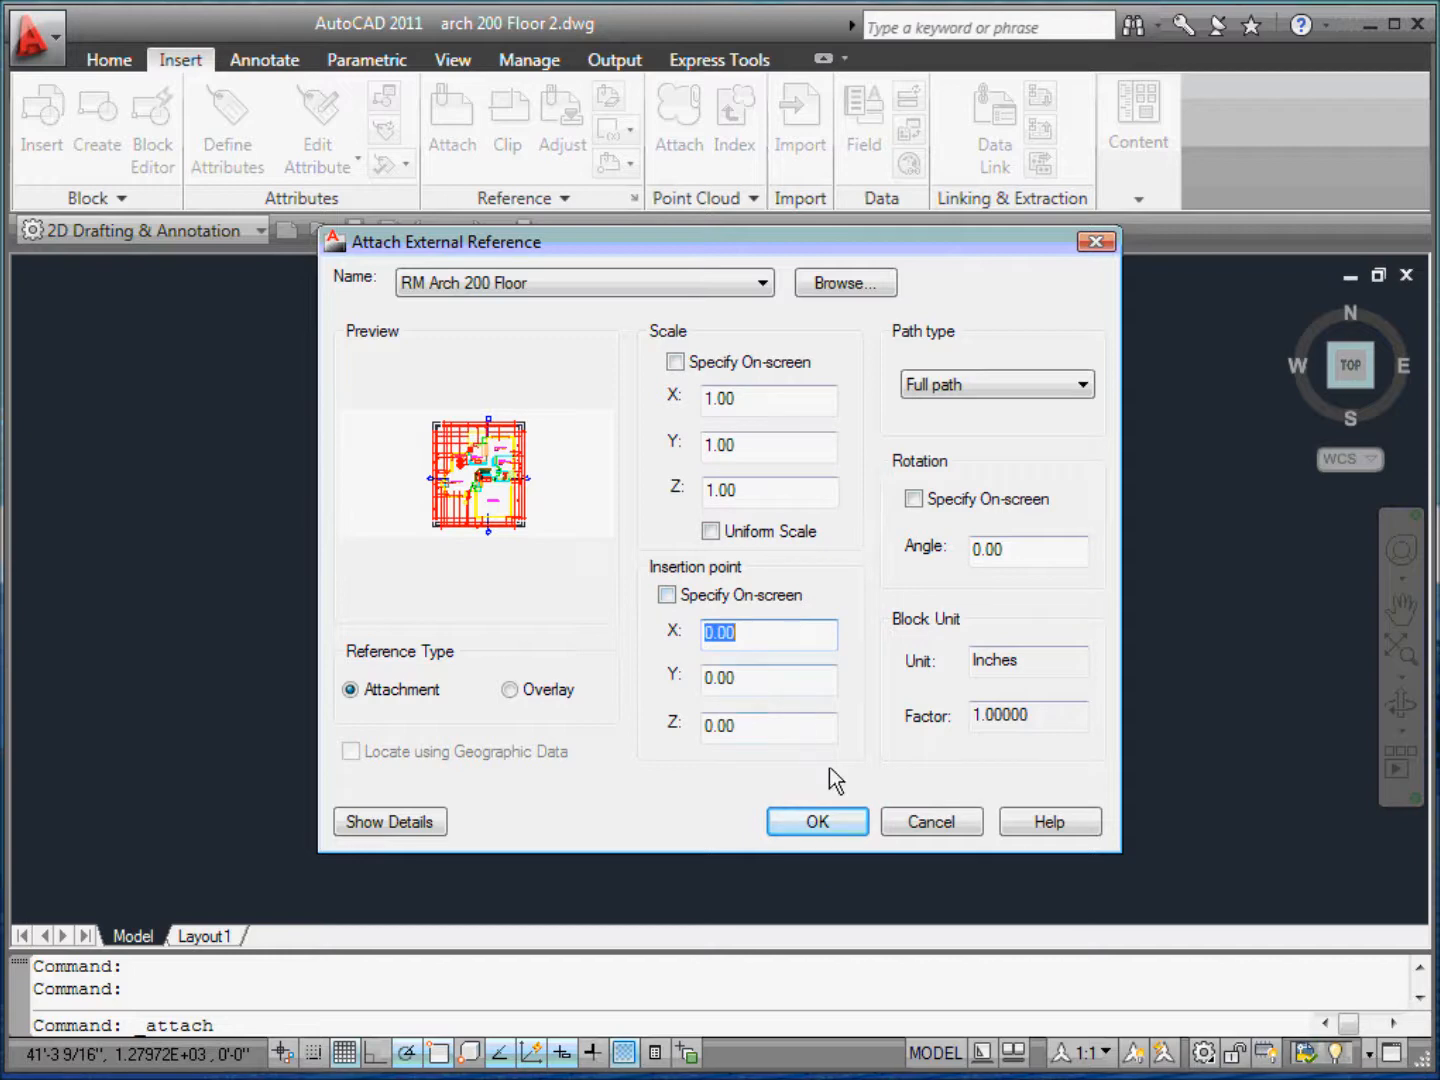
left_click(818, 822)
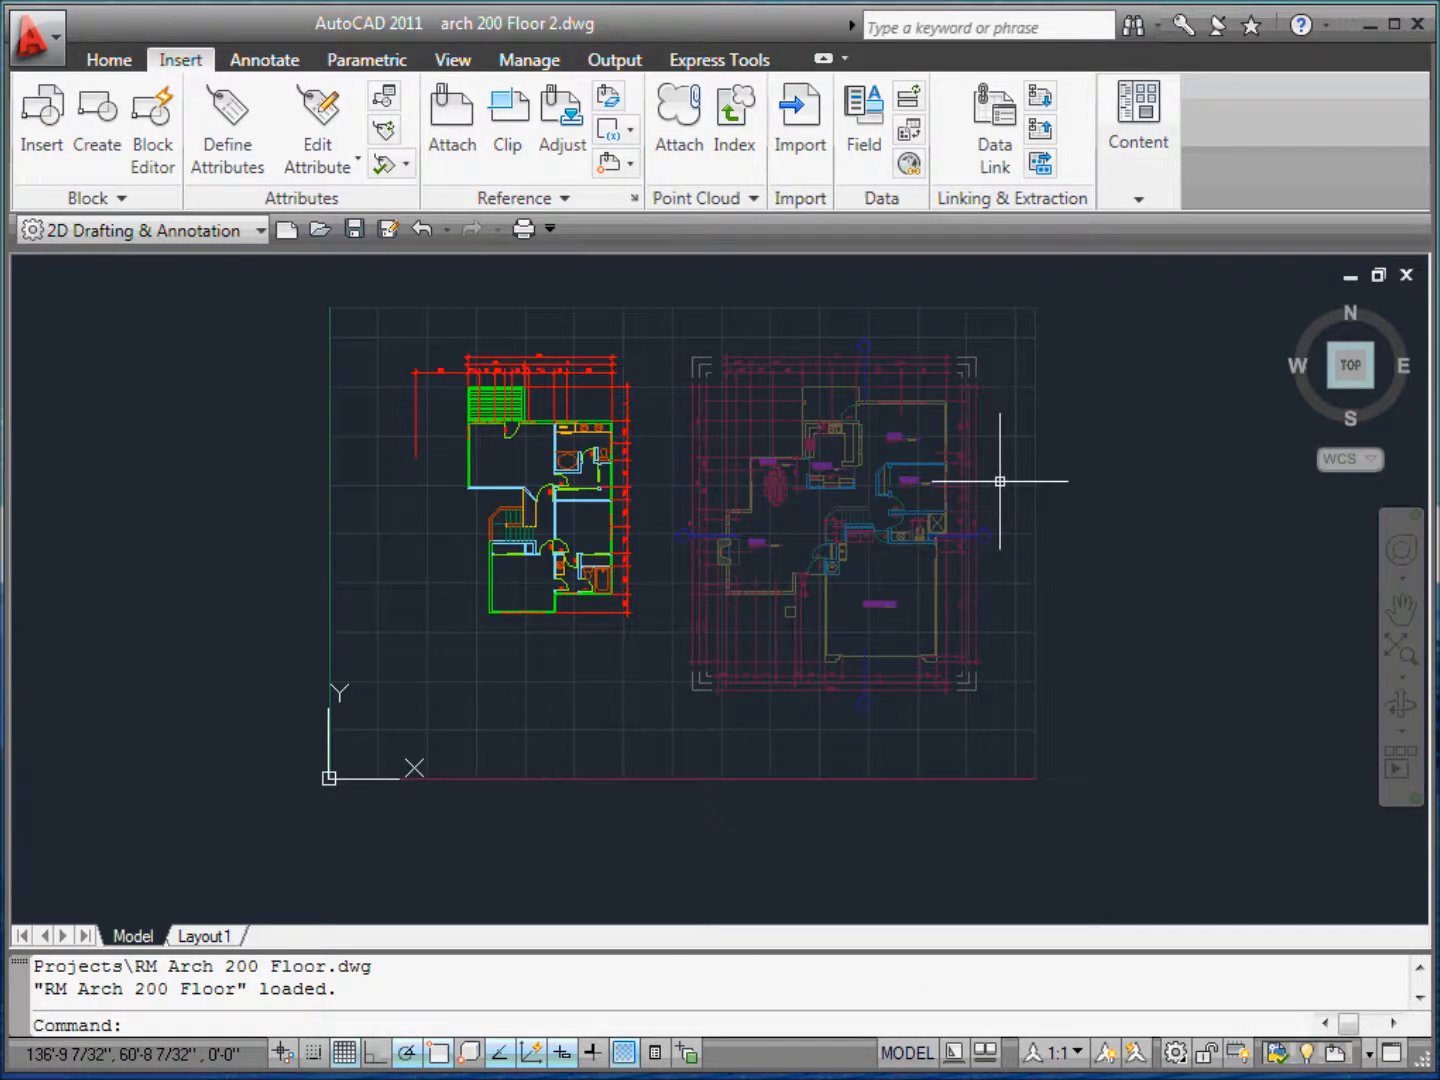
- Move the entire second-floor plan from its outer northwest wall corner onto the matching kitchen corner of the referenced first-floor plan
scroll(833, 474, "up", 2)
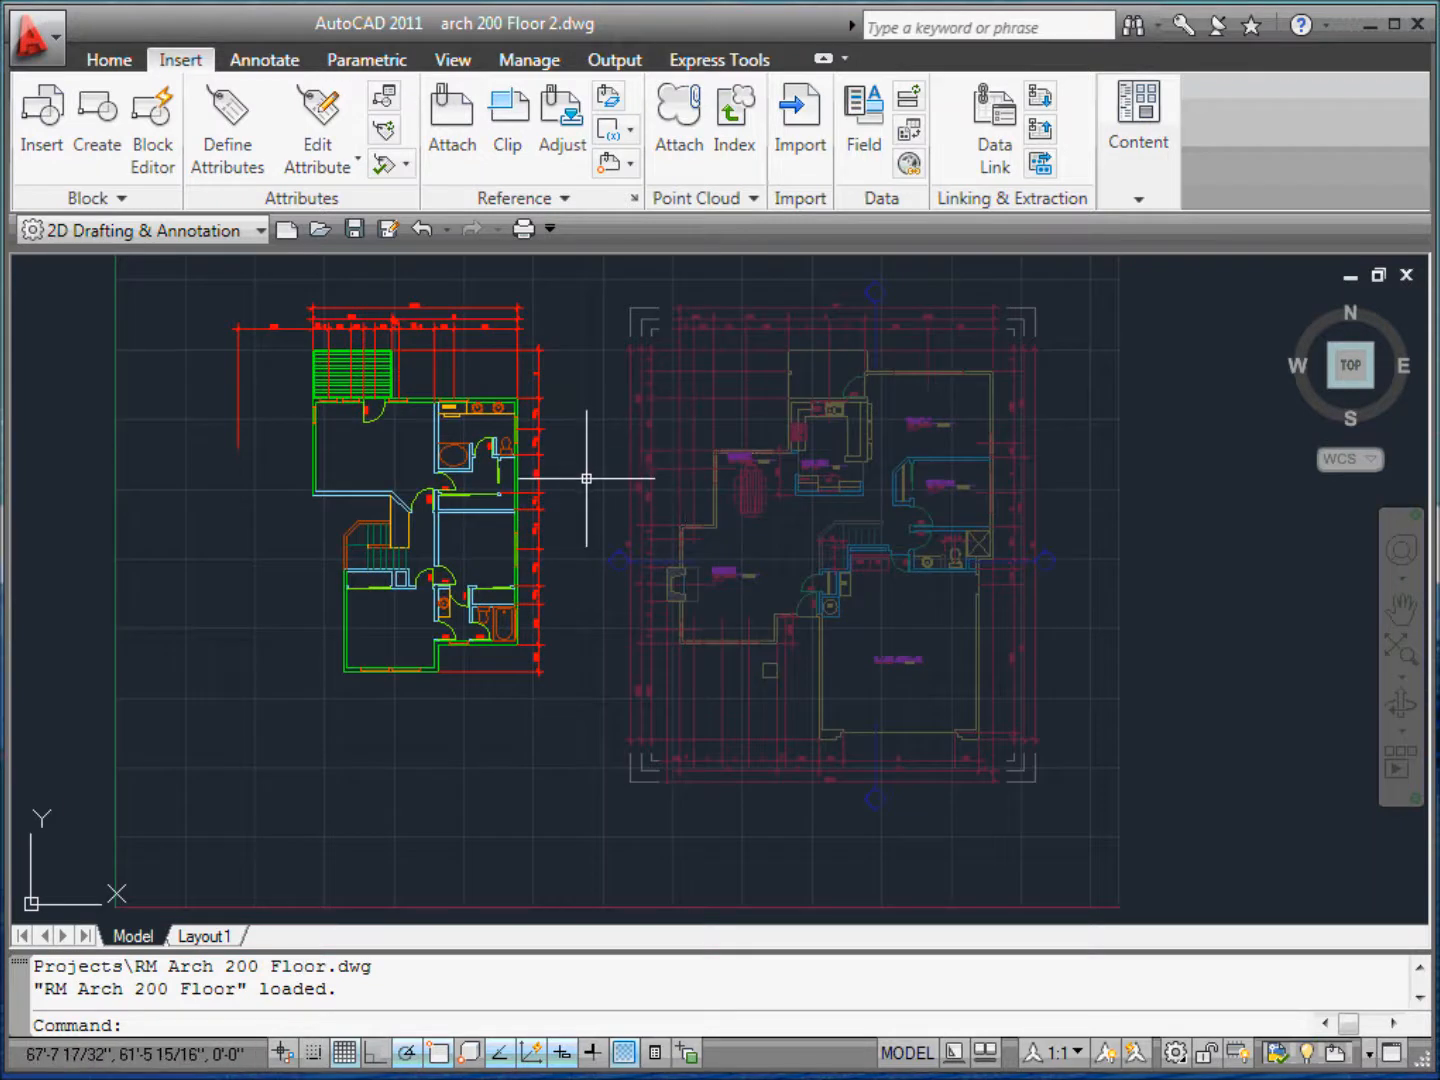
type("m")
key("Return")
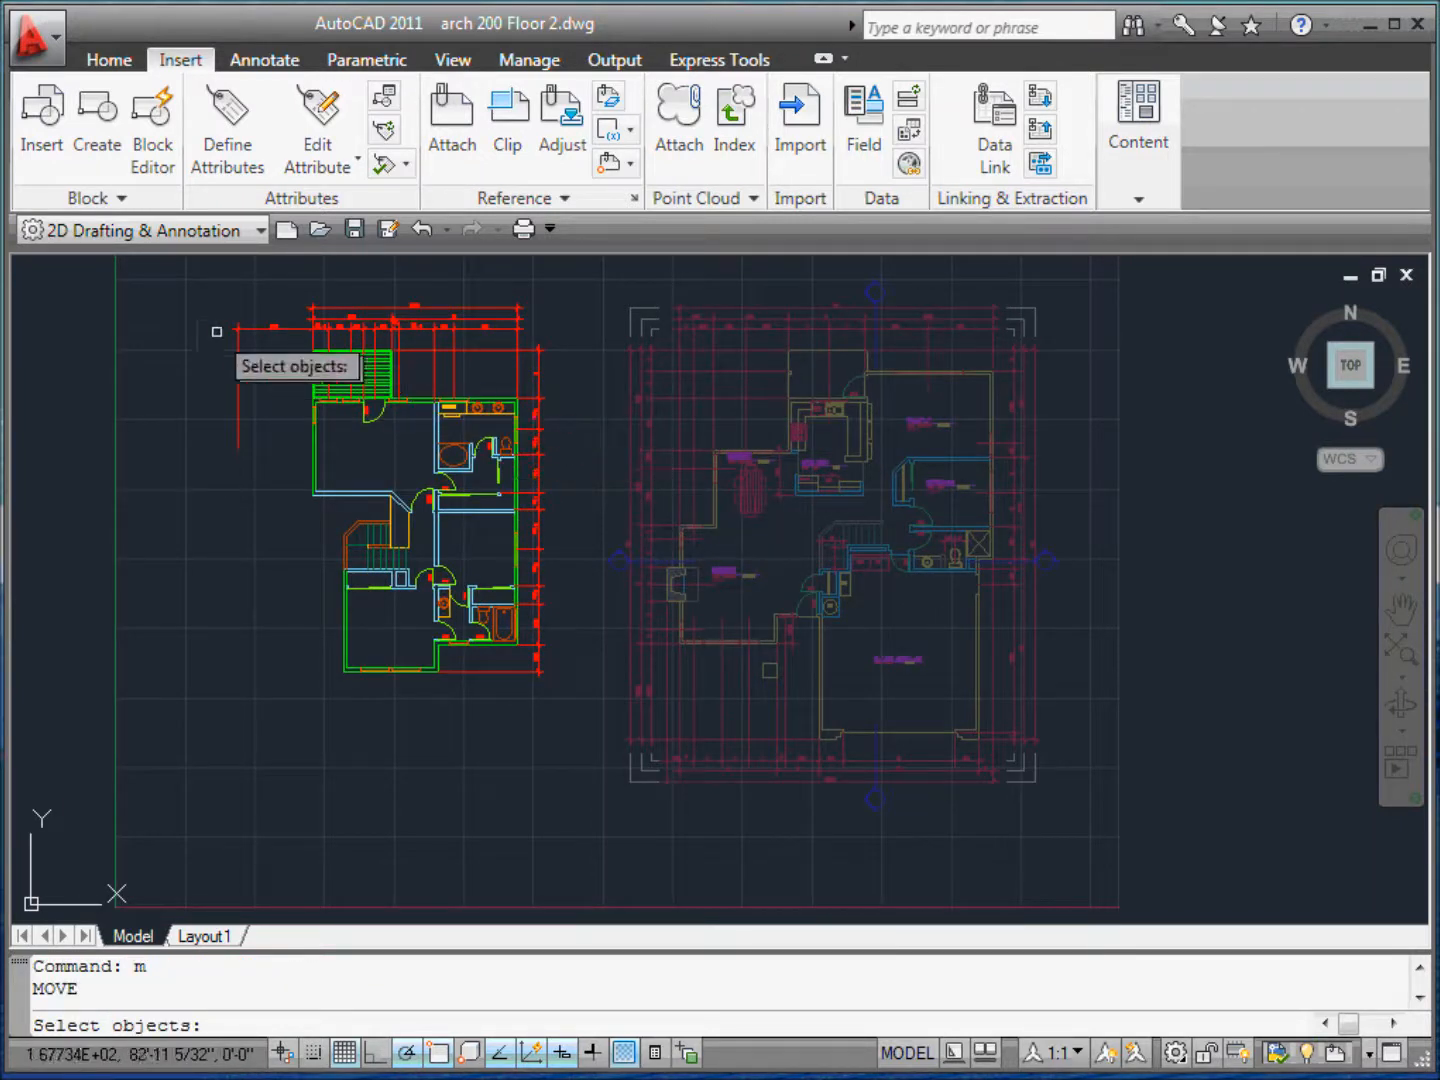
left_click(175, 274)
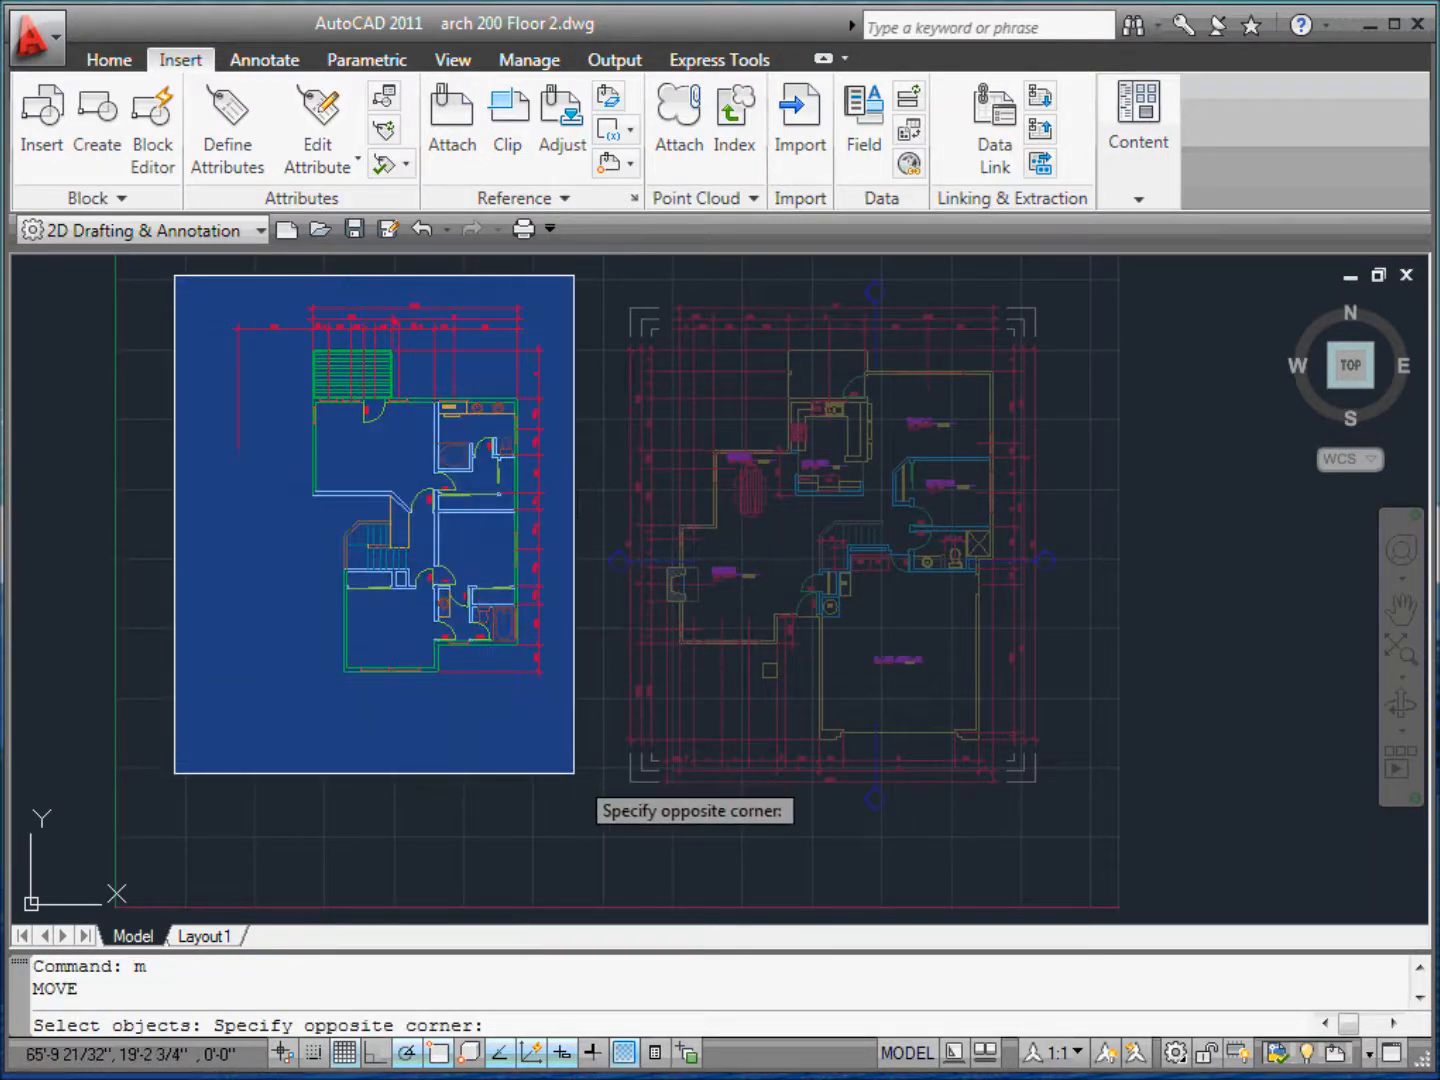
left_click(574, 773)
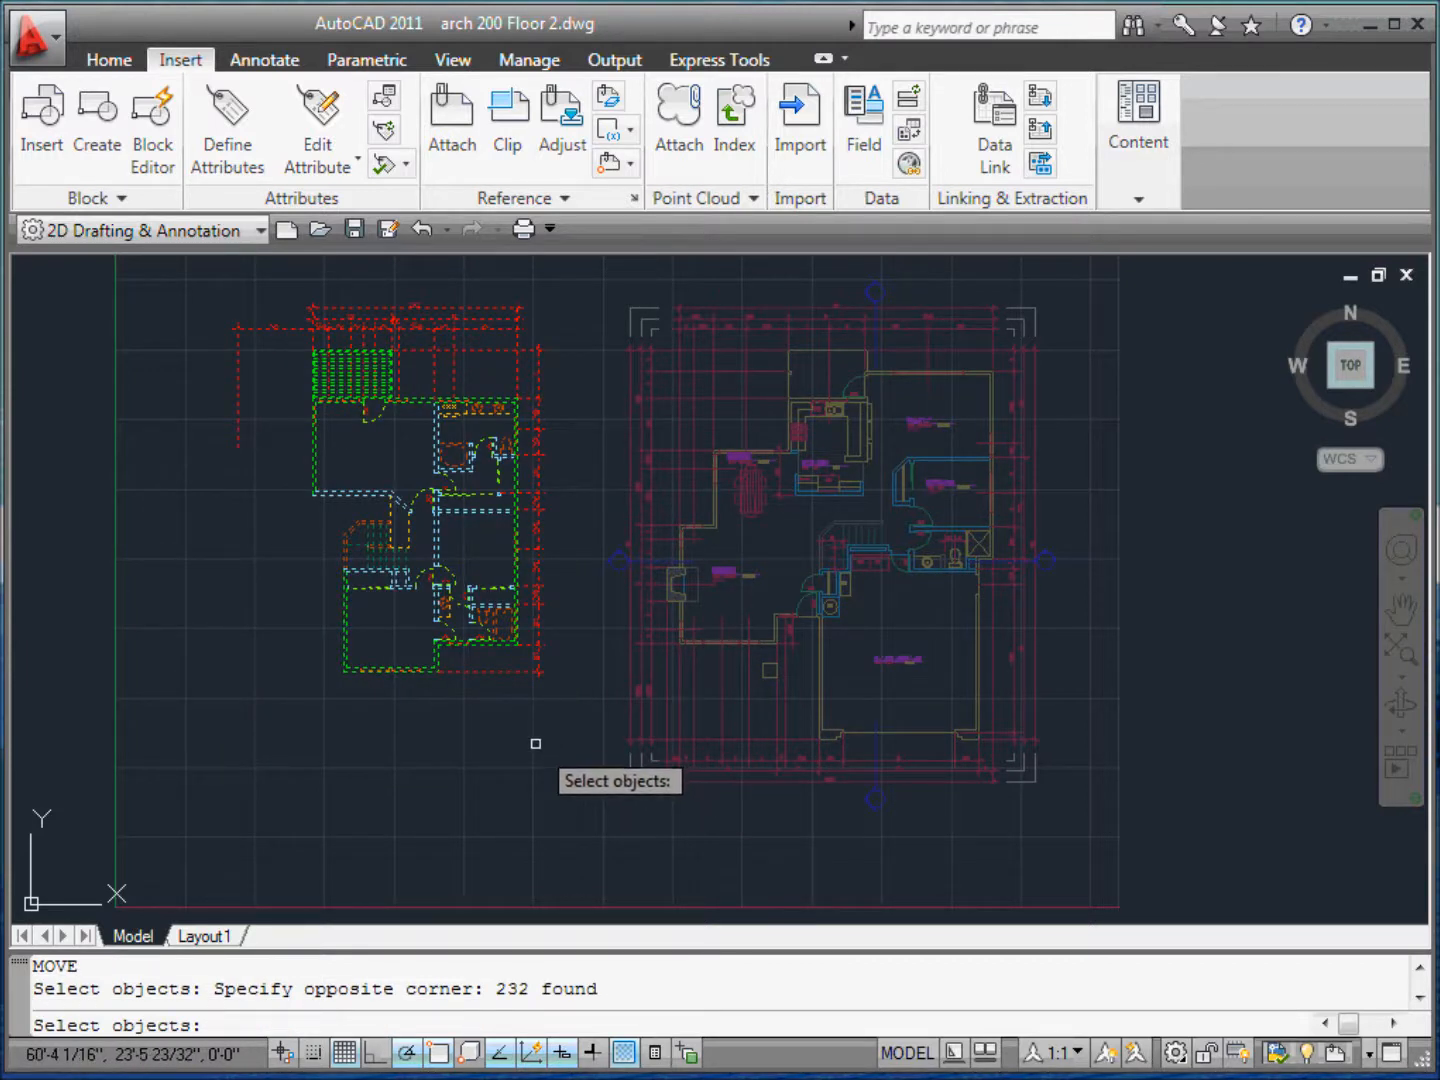
key("Return")
scroll(302, 389, "up", 2)
scroll(304, 401, "up", 6)
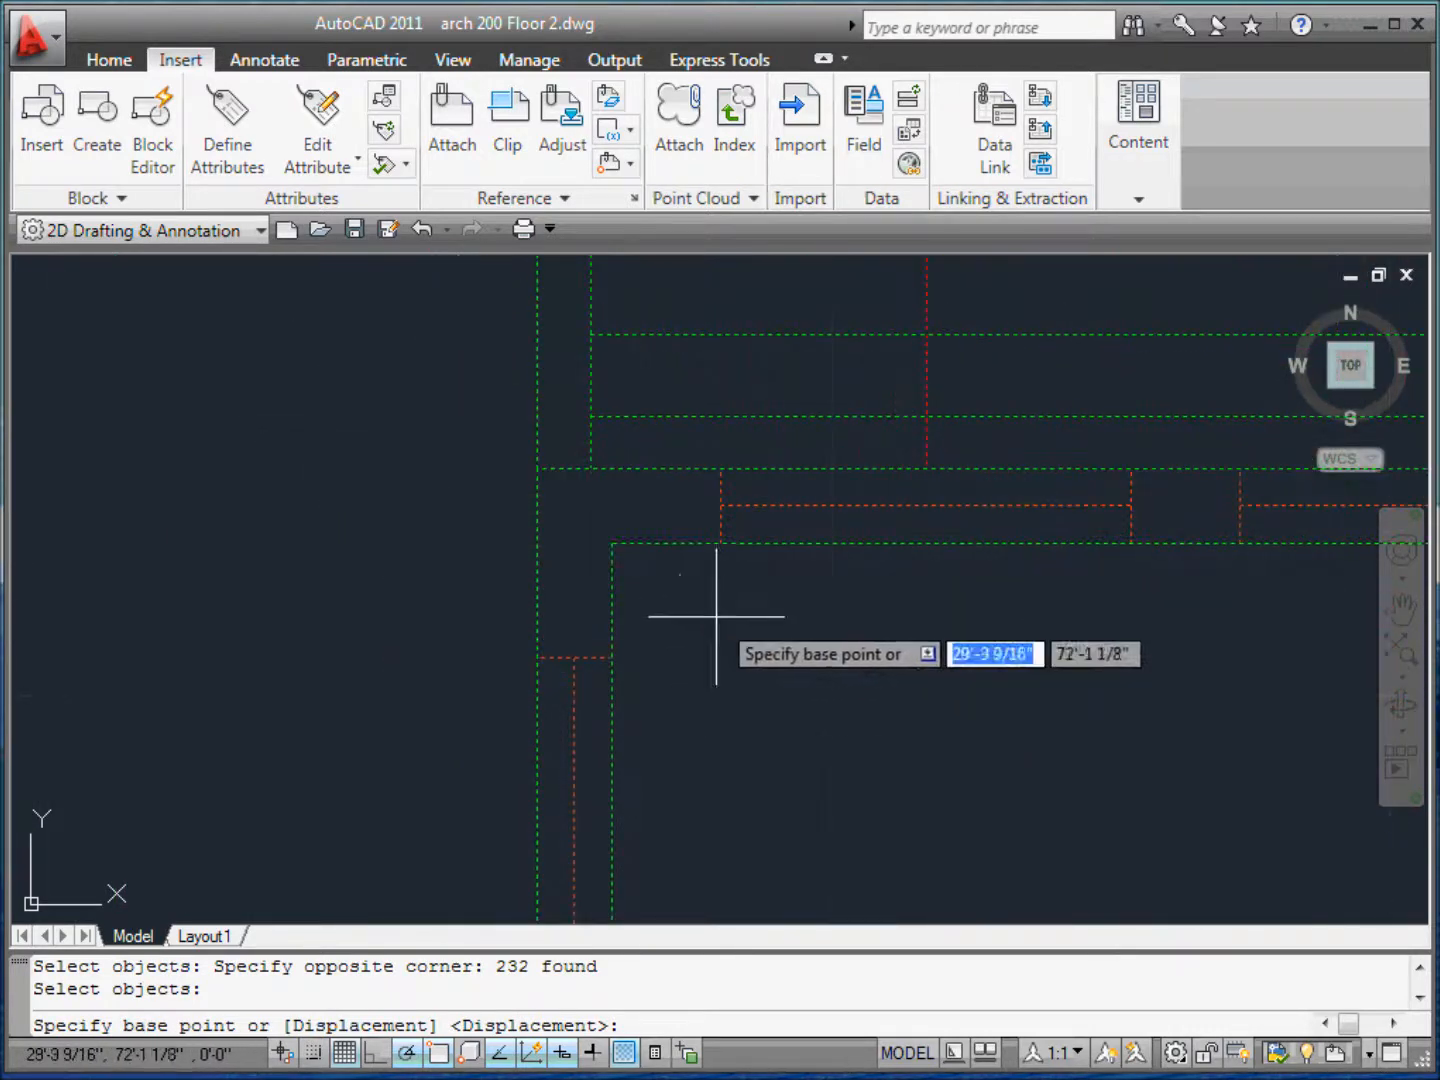
left_click(537, 467)
scroll(338, 475, "down", 5)
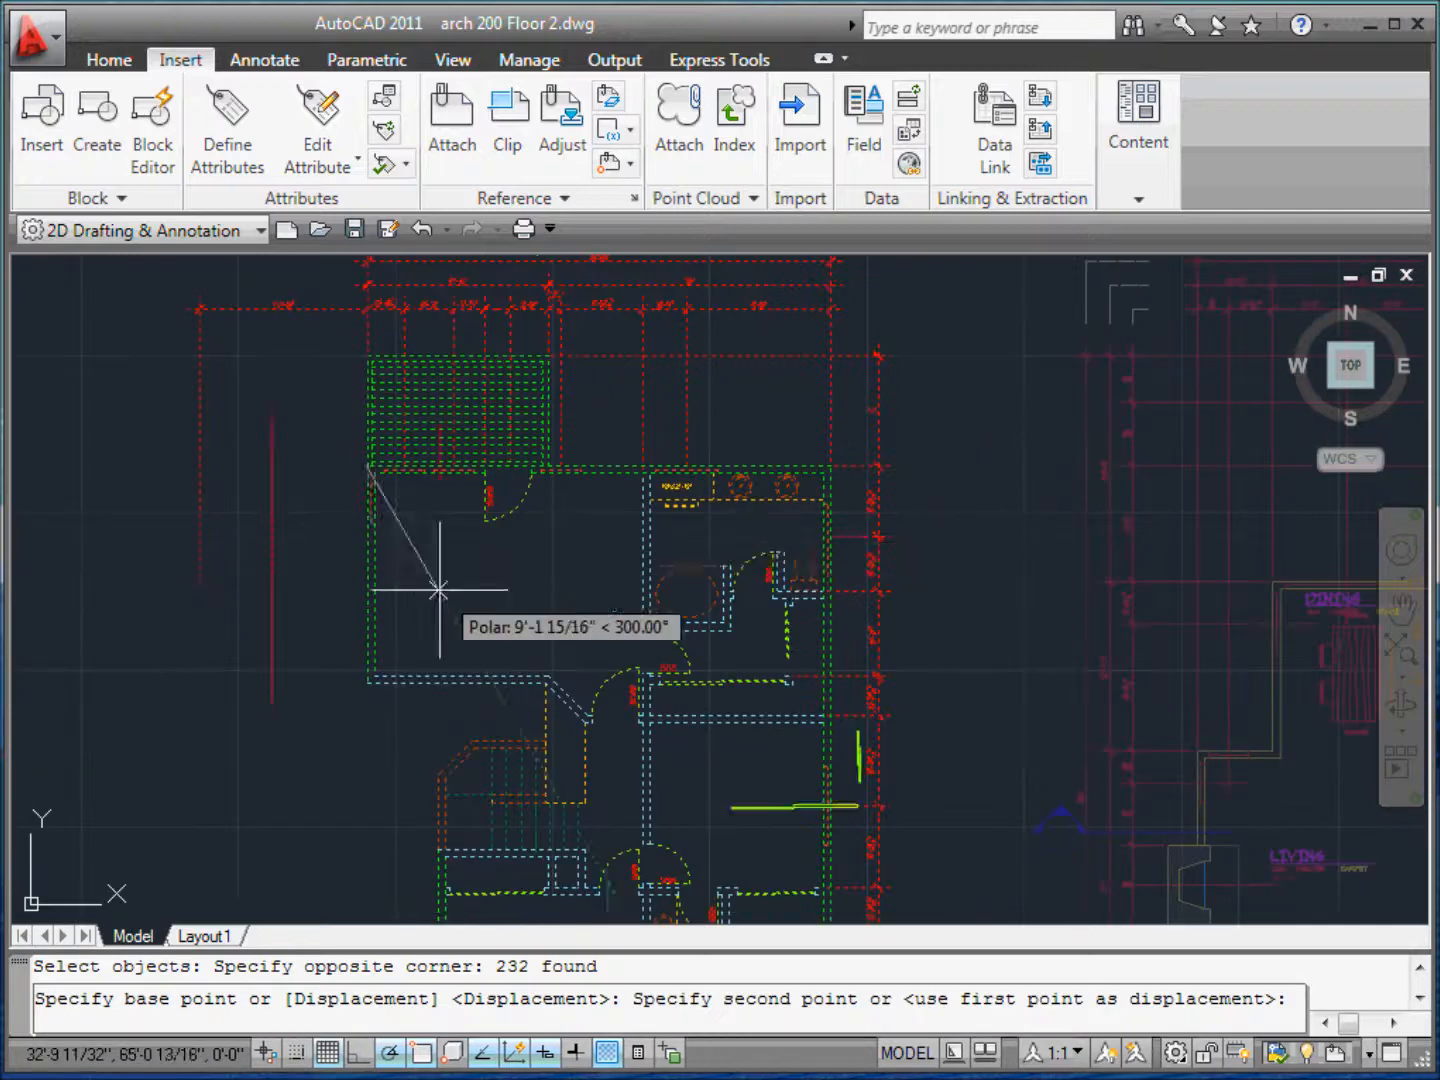
scroll(861, 611, "down", 1)
scroll(845, 579, "up", 8)
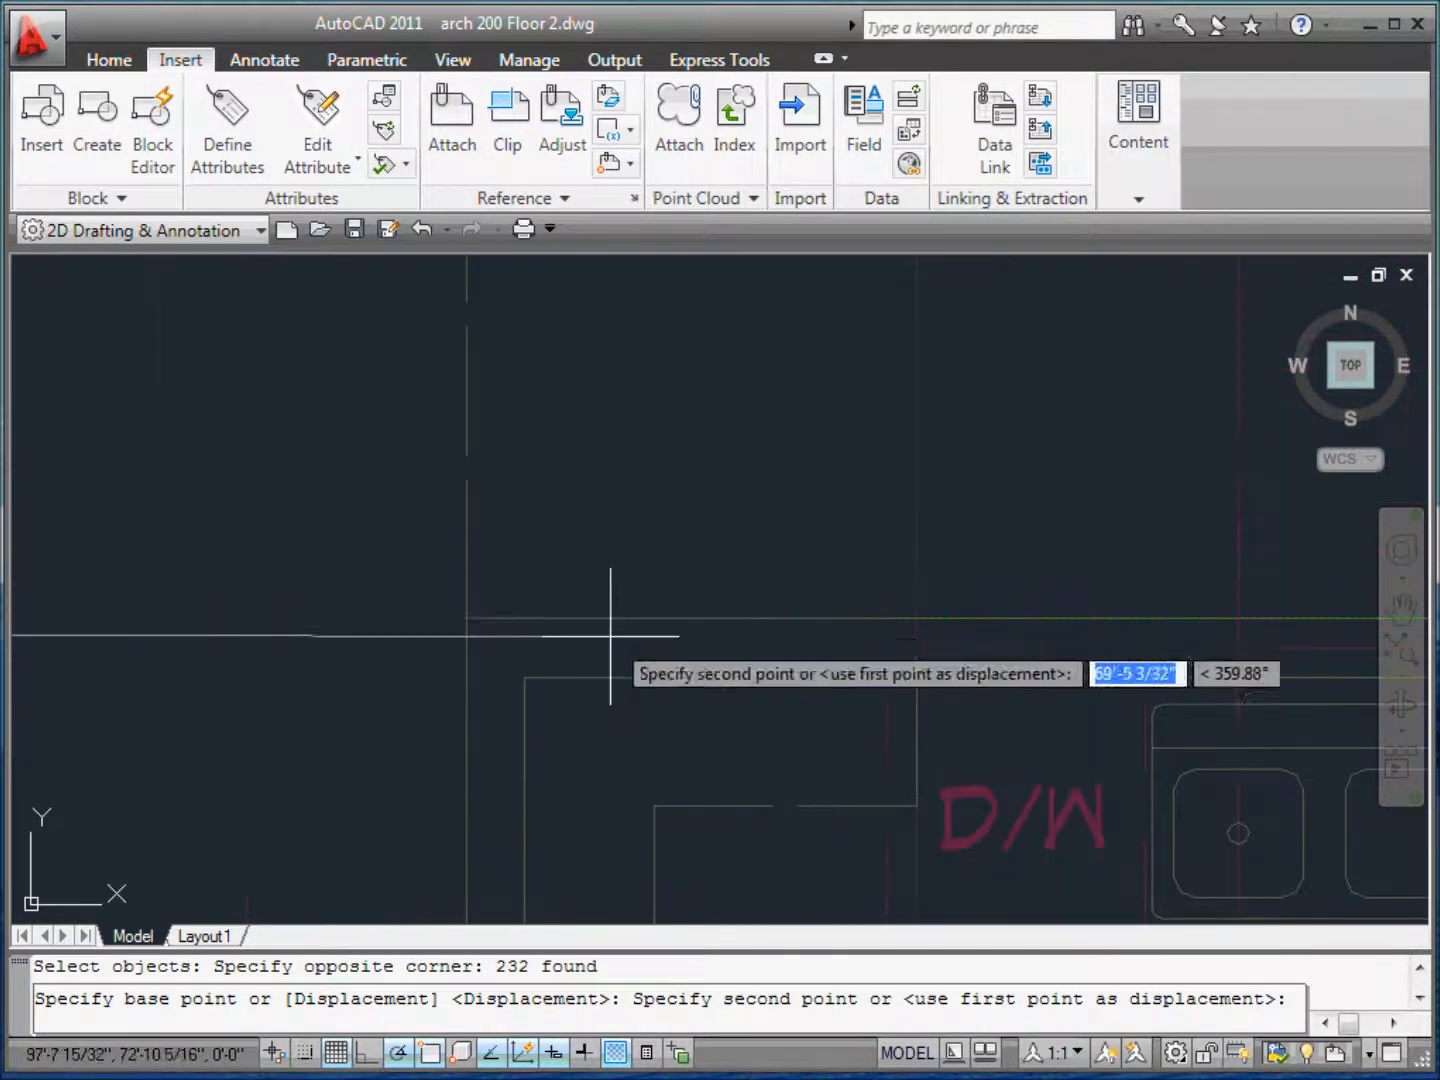
left_click(468, 619)
scroll(650, 500, "down", 10)
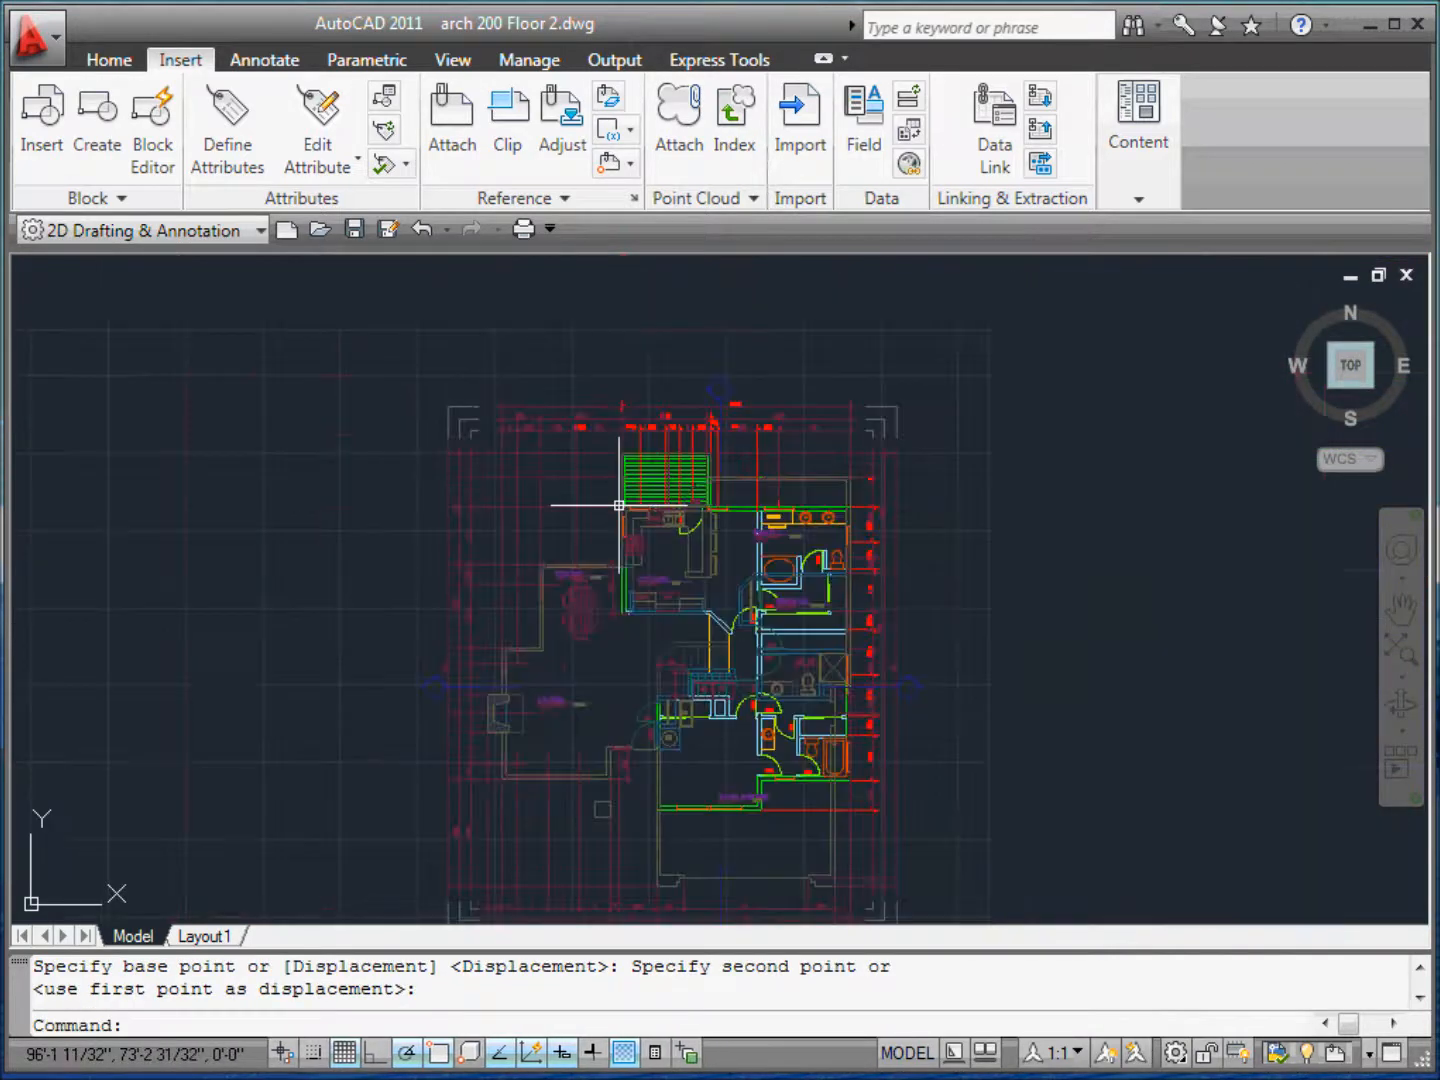
scroll(662, 552, "up", 3)
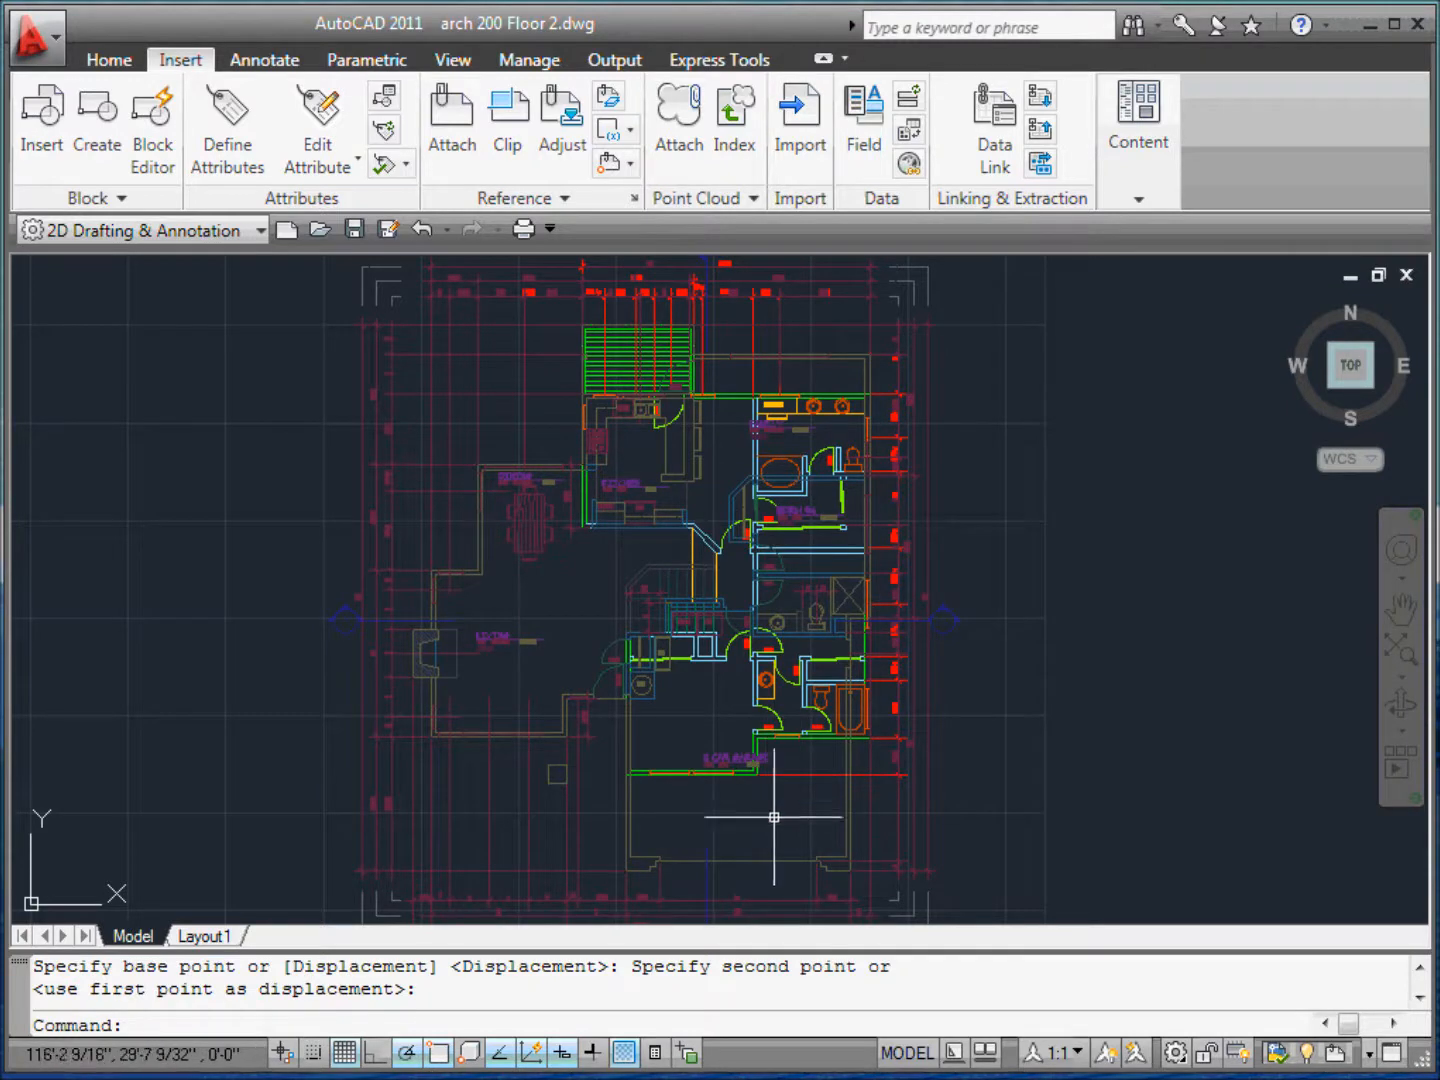
scroll(611, 435, "up", 5)
scroll(604, 476, "down", 7)
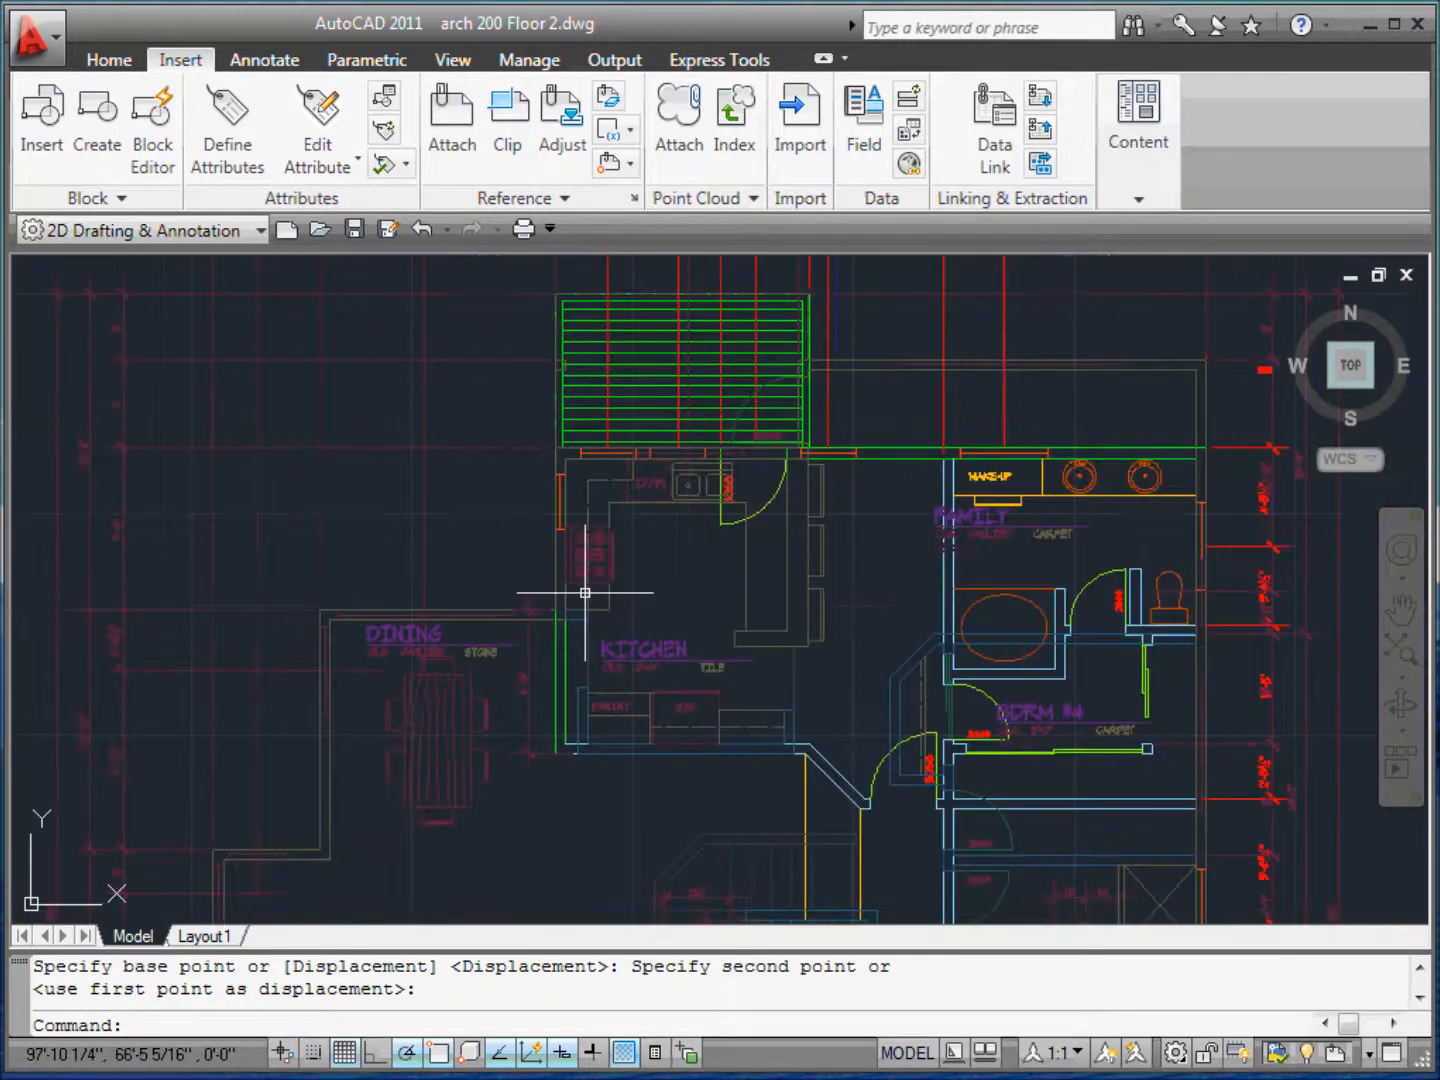
- Send the referenced first-floor plan to the back of the draw order, behind the second-floor linework
scroll(702, 796, "up", 2)
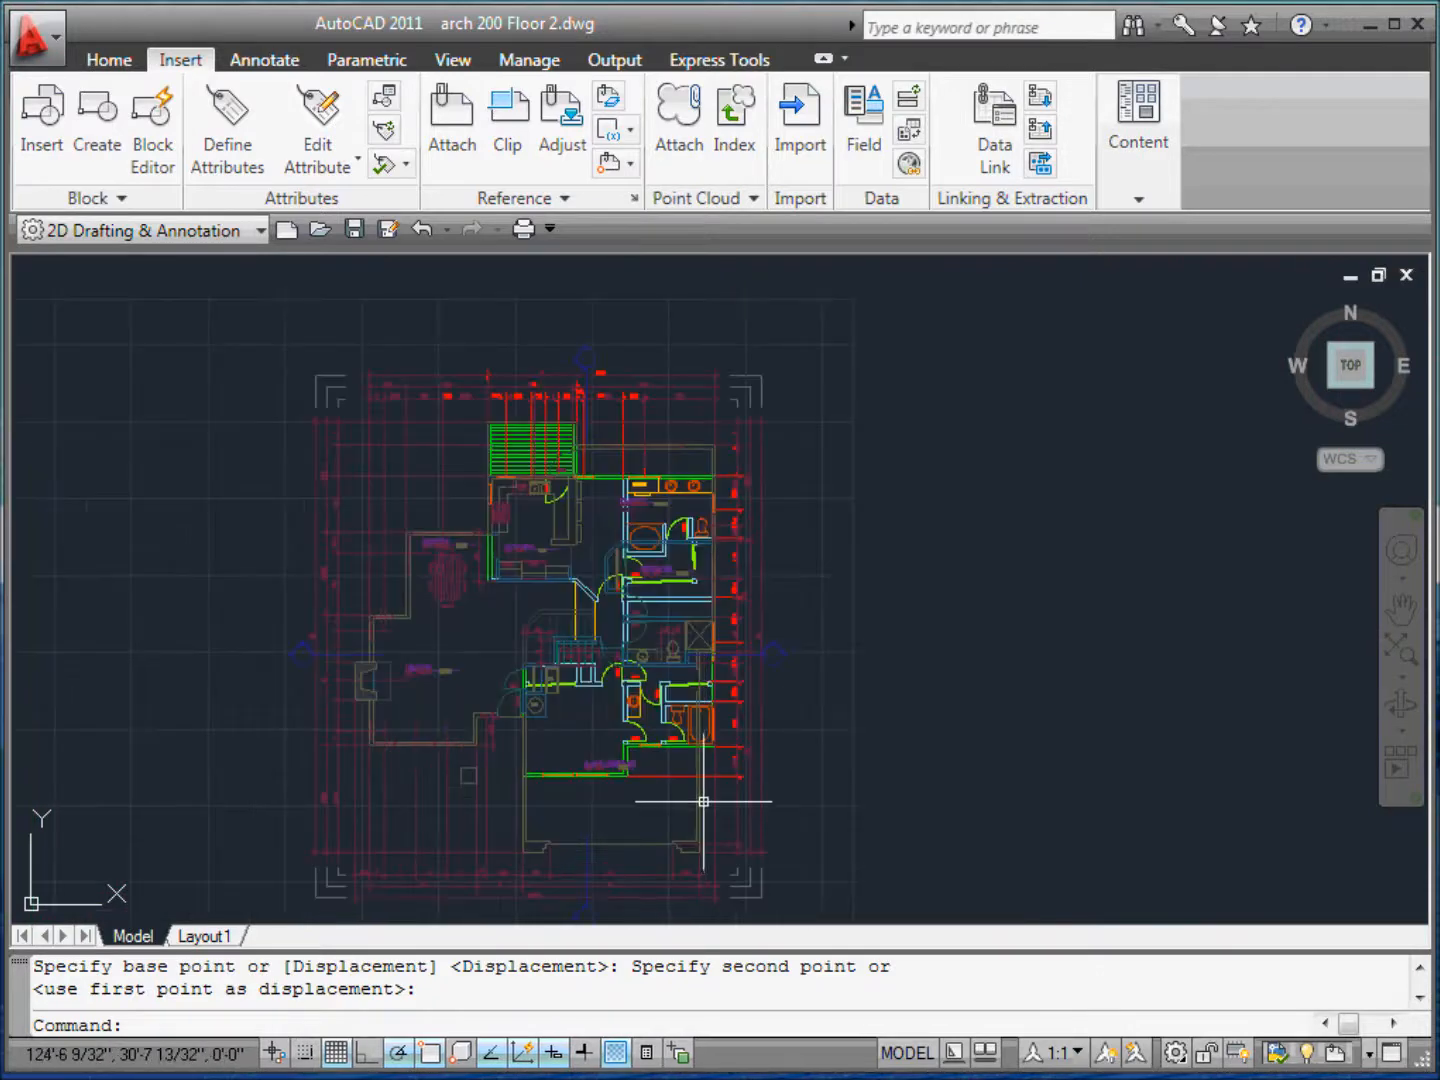
left_click(703, 807)
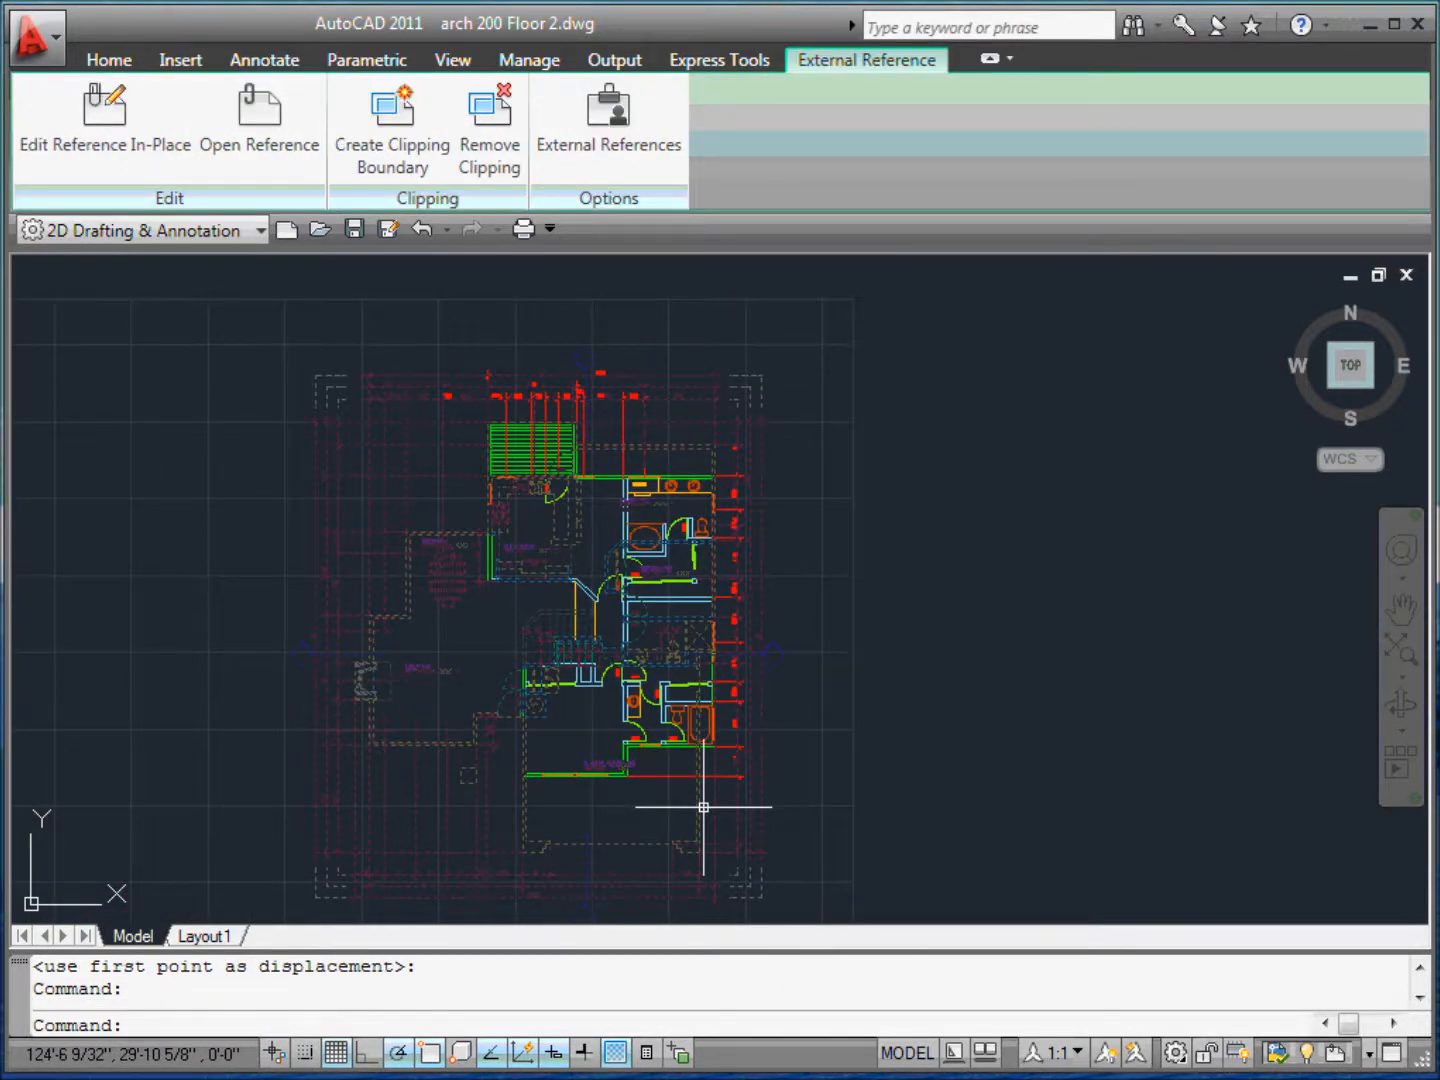
left_click(111, 62)
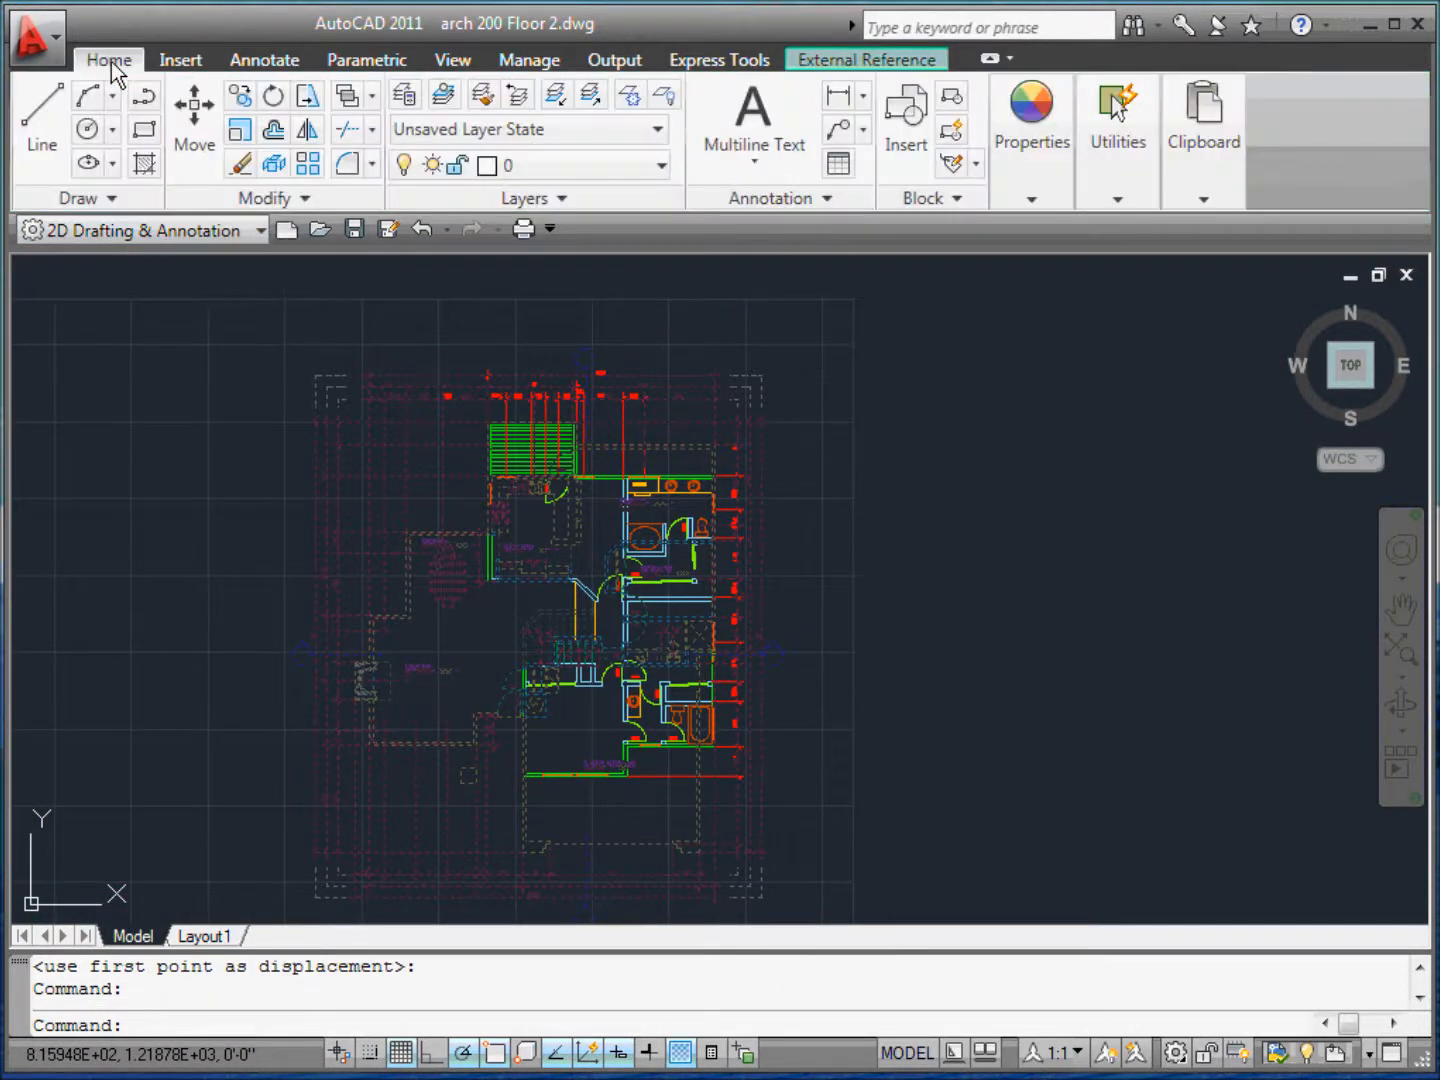
left_click(372, 93)
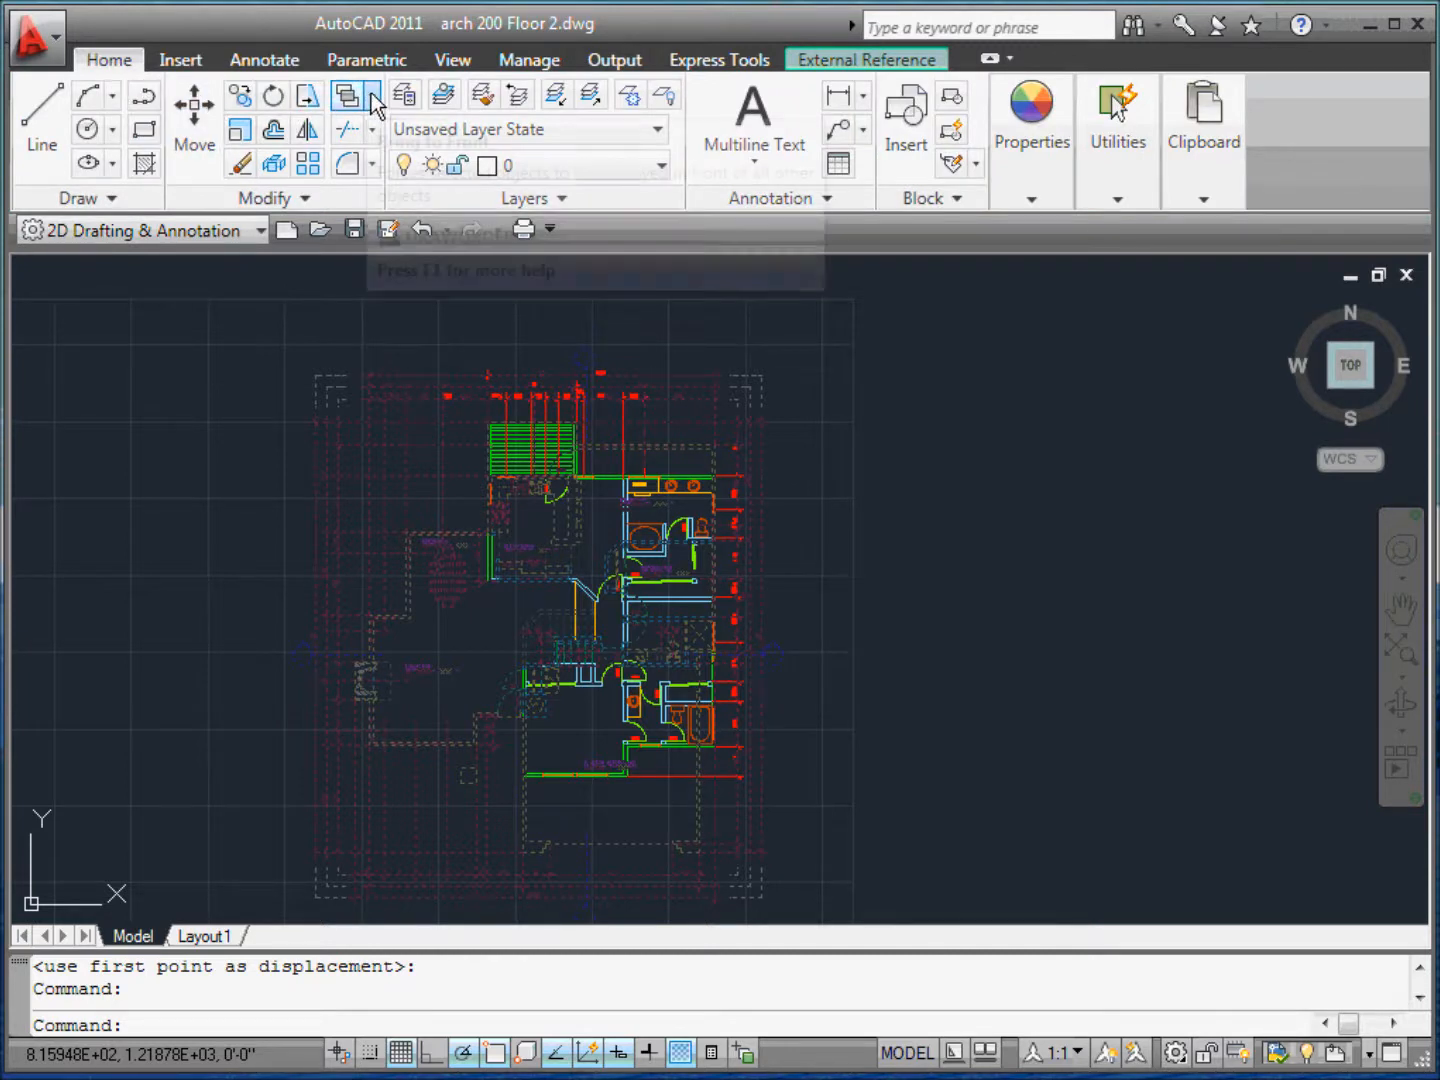
left_click(436, 197)
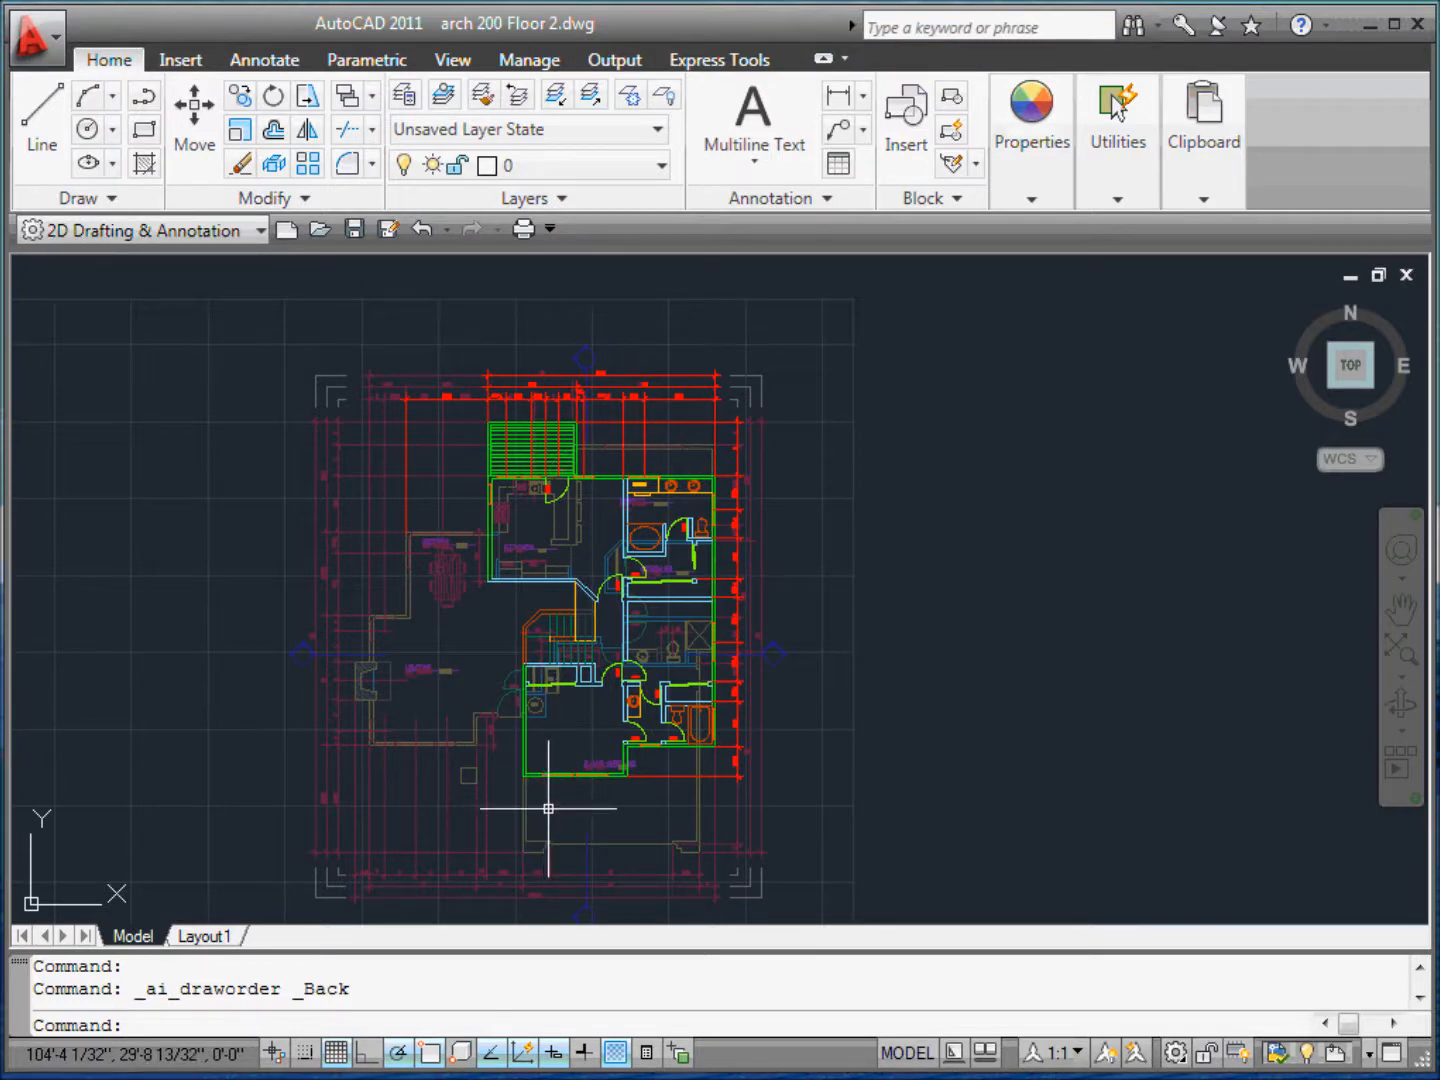
- Examine how the second-floor walls, stairs and bathrooms line up with the first-floor plan beneath them
scroll(548, 808, "up", 5)
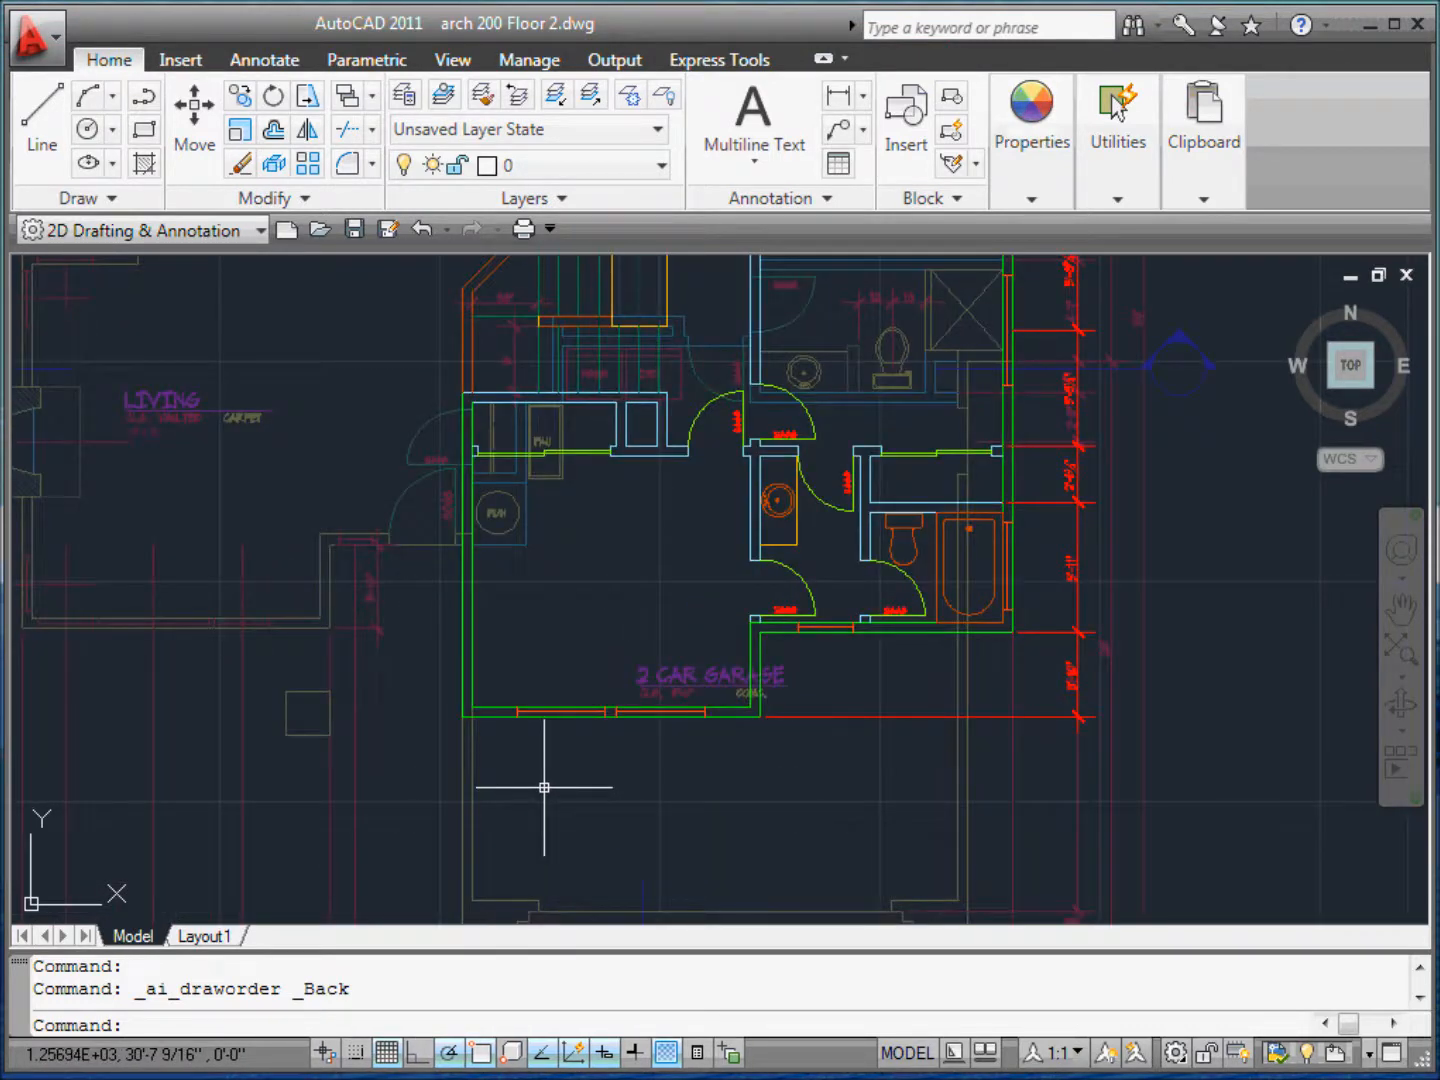
scroll(545, 787, "down", 2)
scroll(520, 733, "up", 2)
scroll(554, 653, "up", 1)
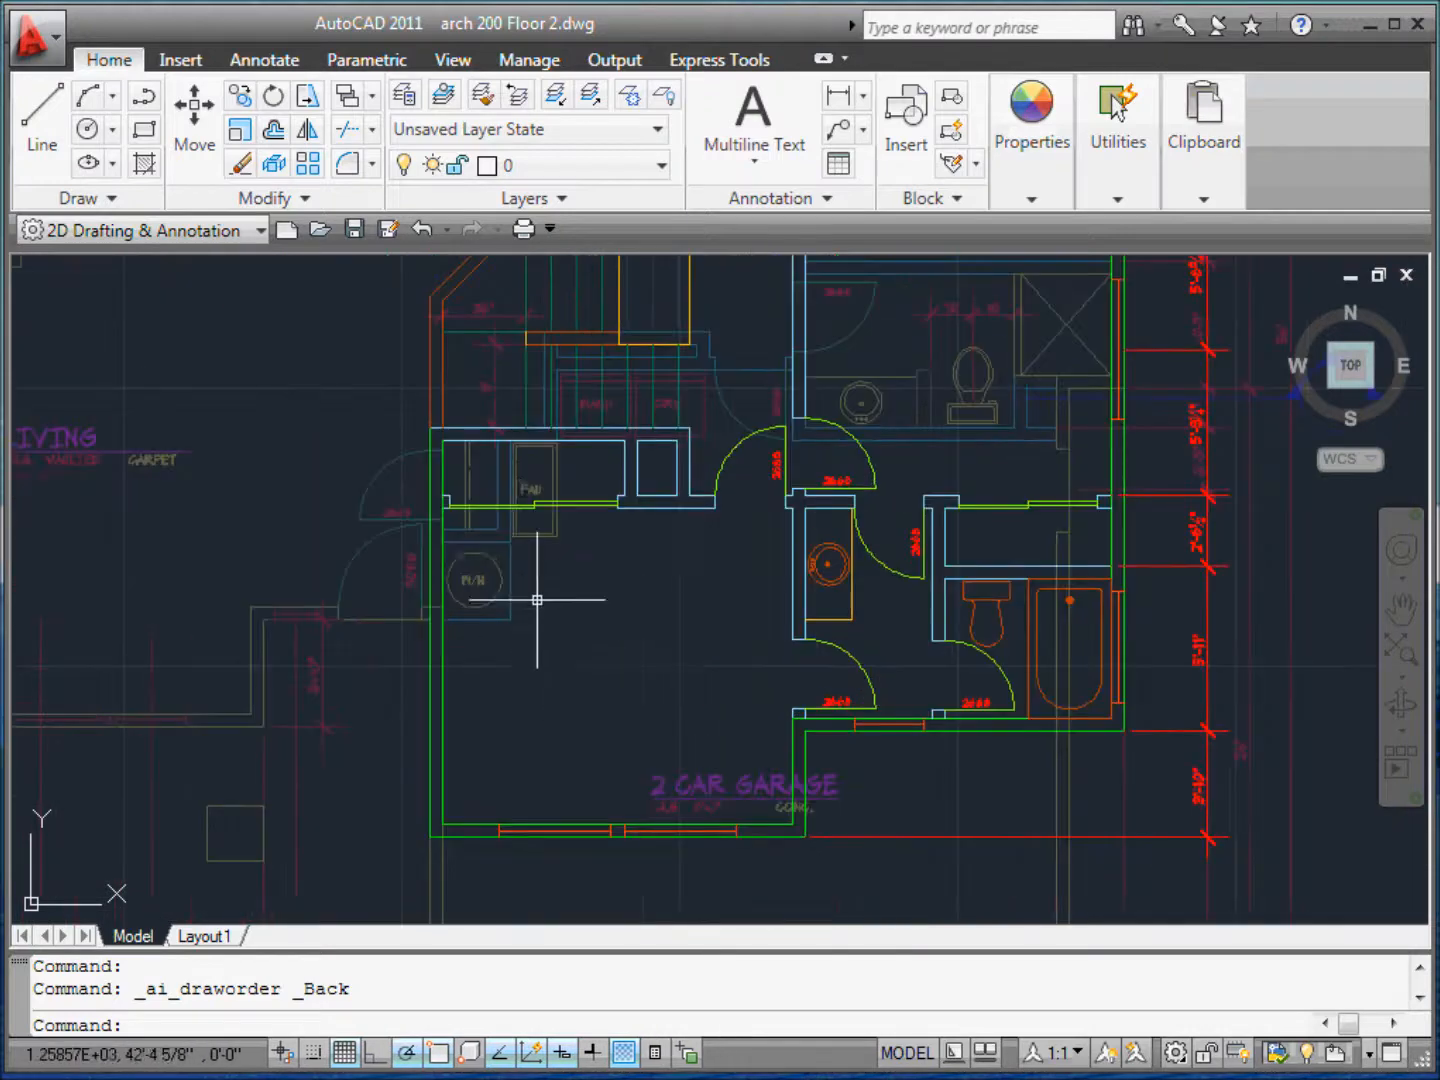
scroll(582, 601, "down", 5)
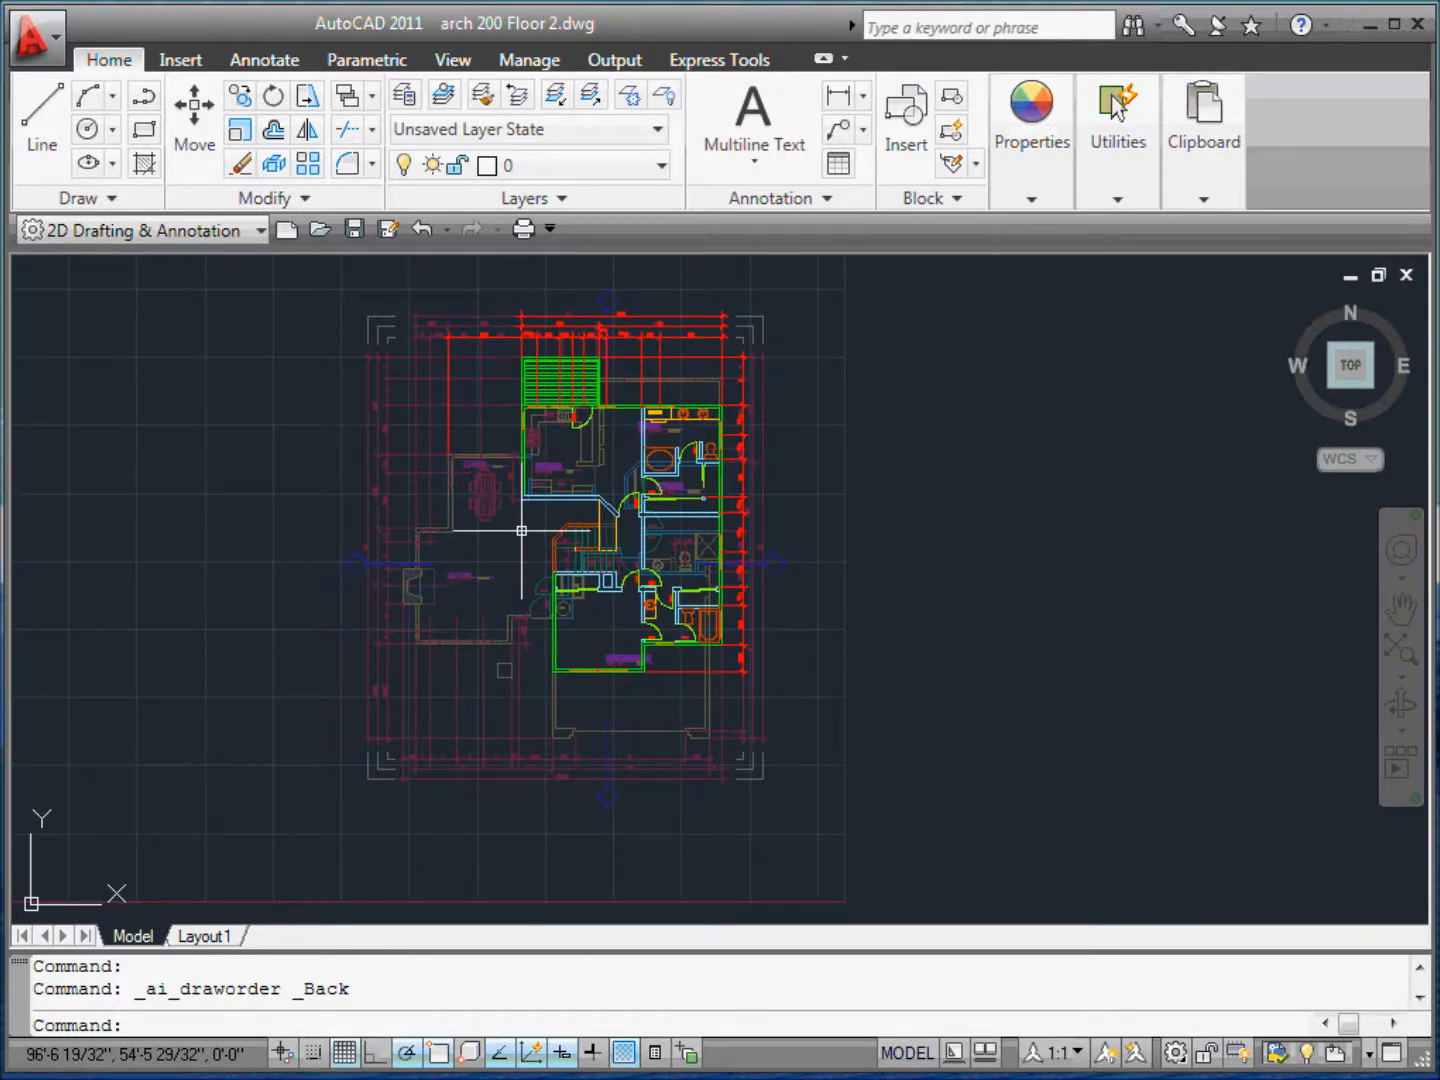
scroll(521, 529, "up", 5)
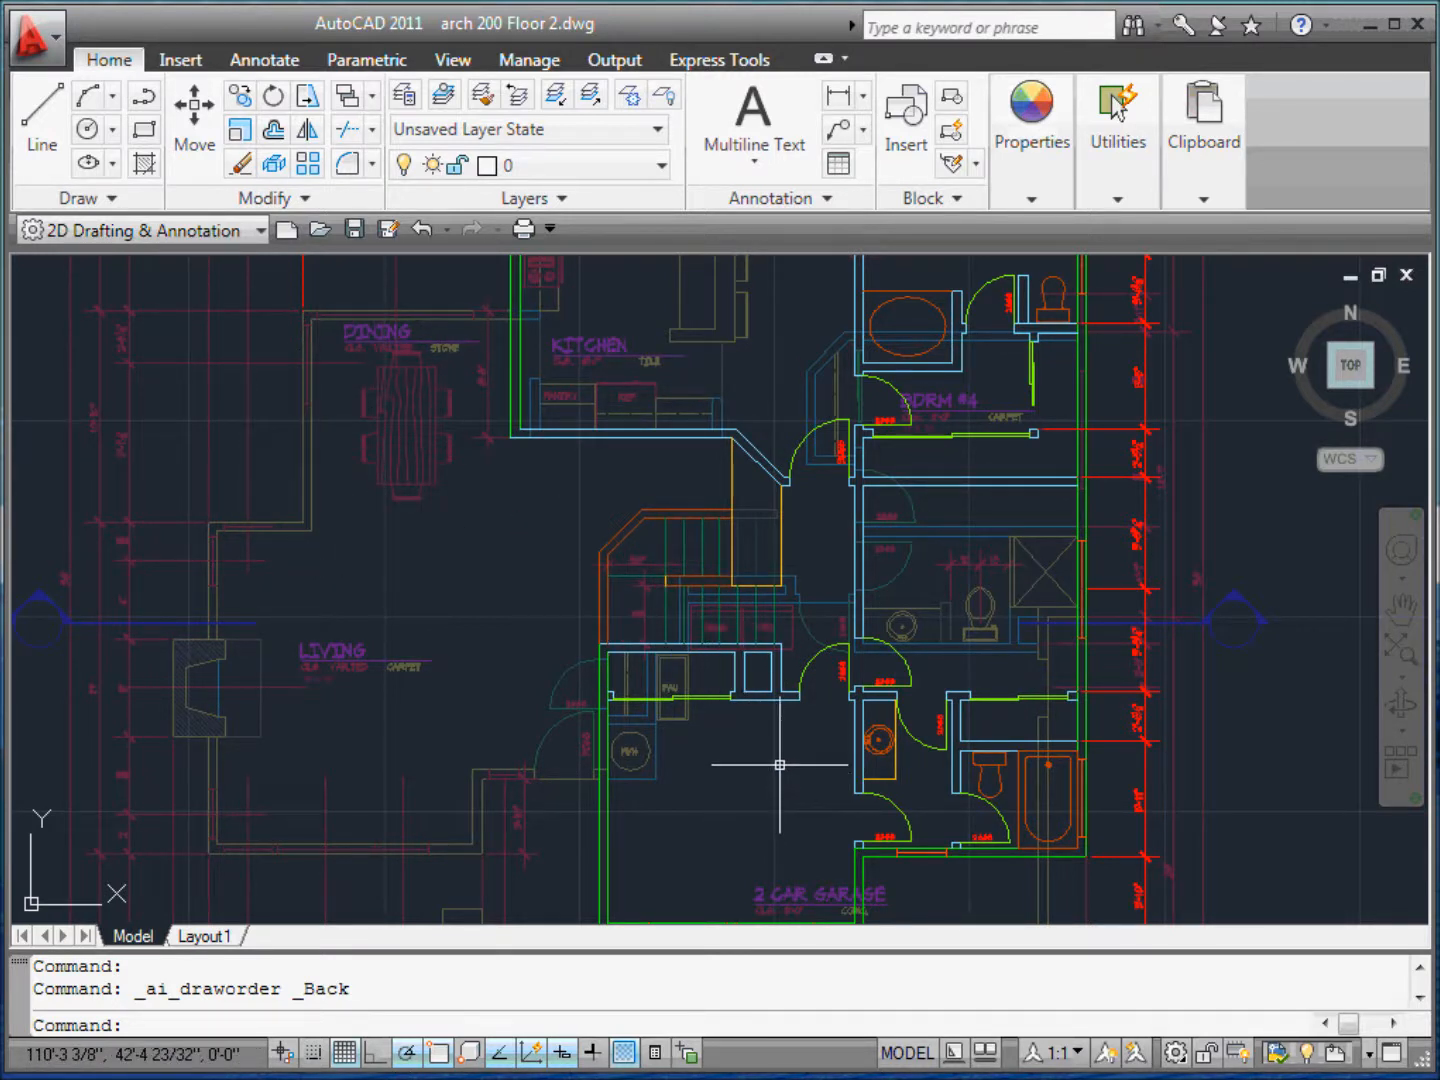
scroll(1064, 535, "up", 3)
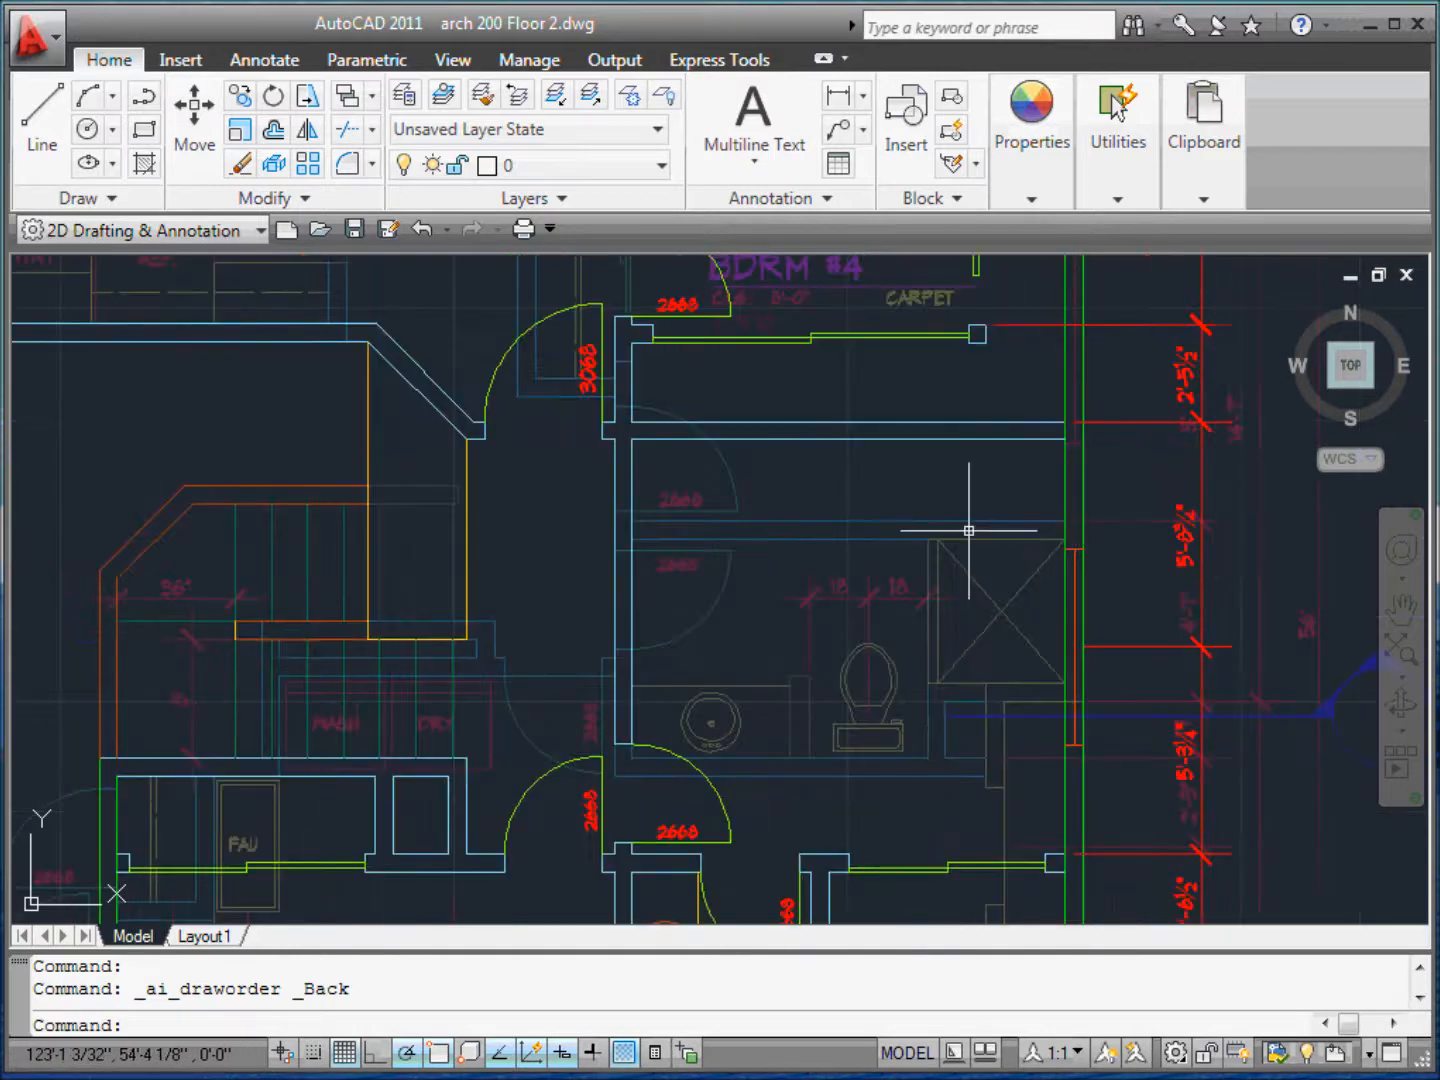
scroll(816, 550, "down", 4)
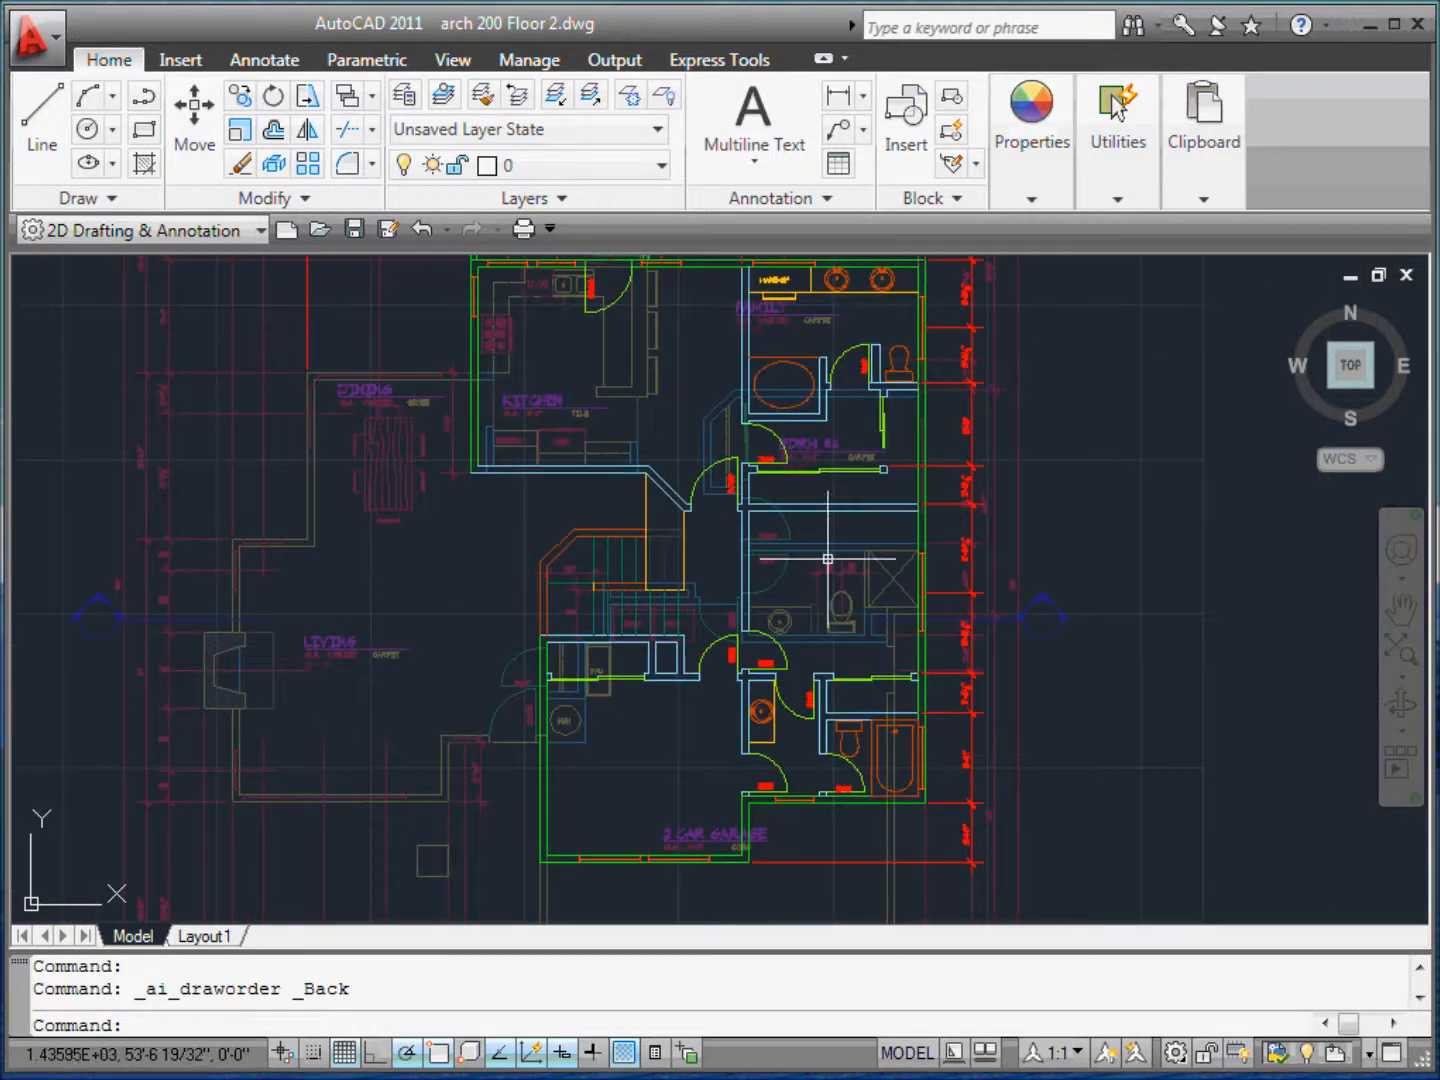
- Freeze the dimension layers of both the reference (DIM1) and the second floor (2 DIM), and turn off the grid
scroll(827, 559, "down", 3)
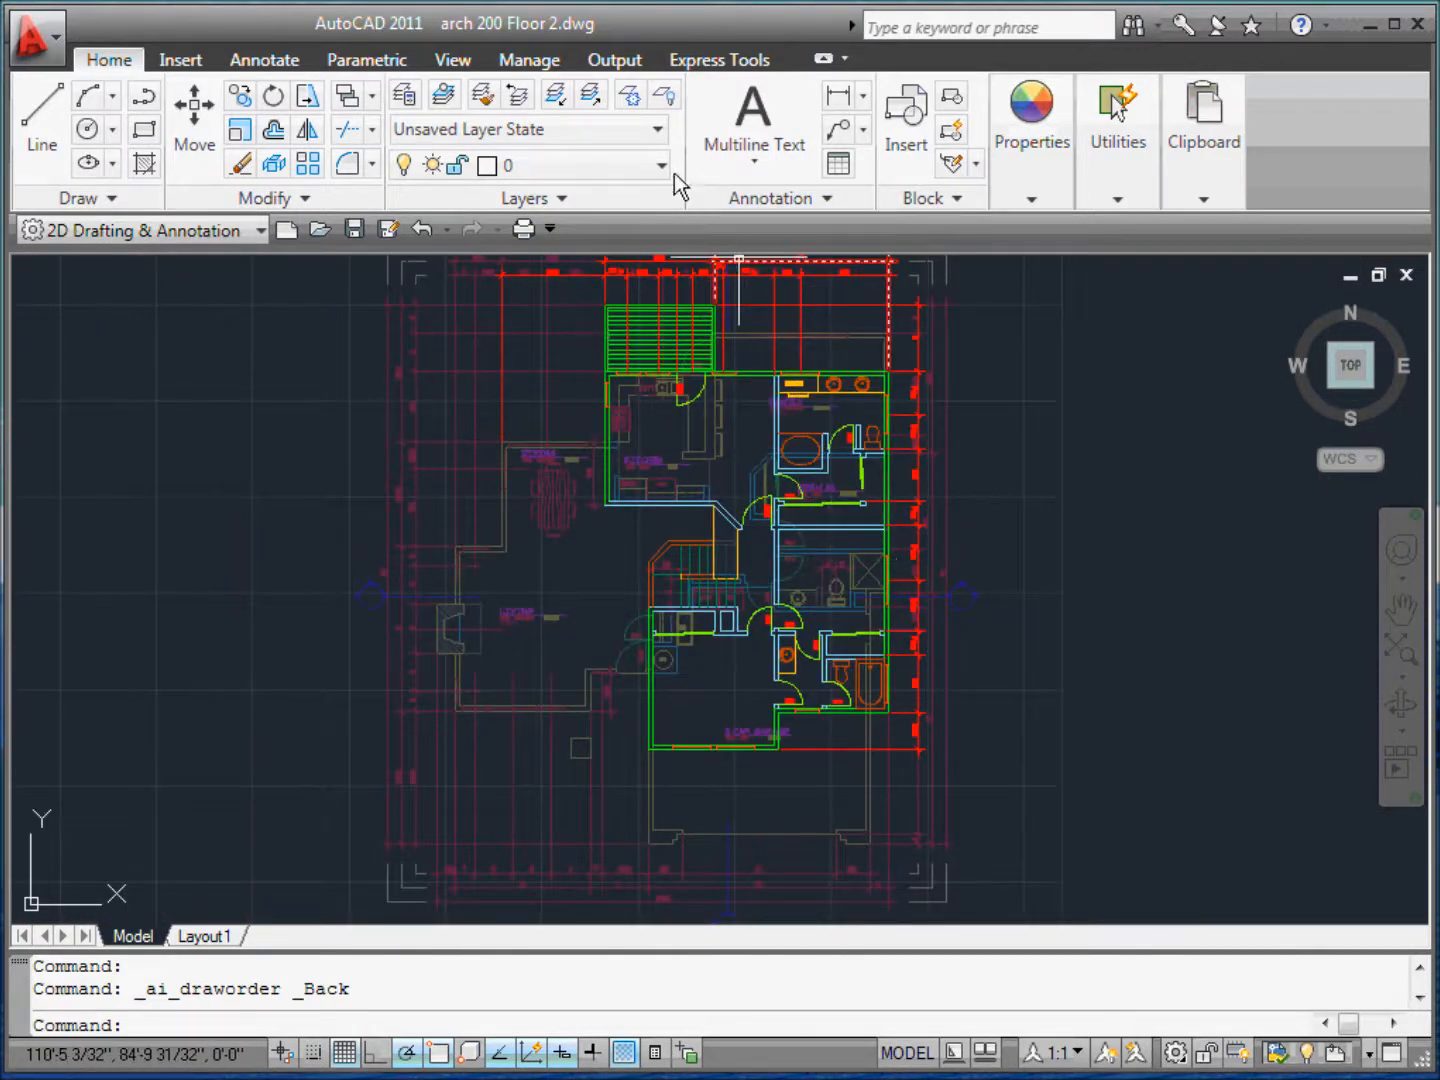
left_click(630, 95)
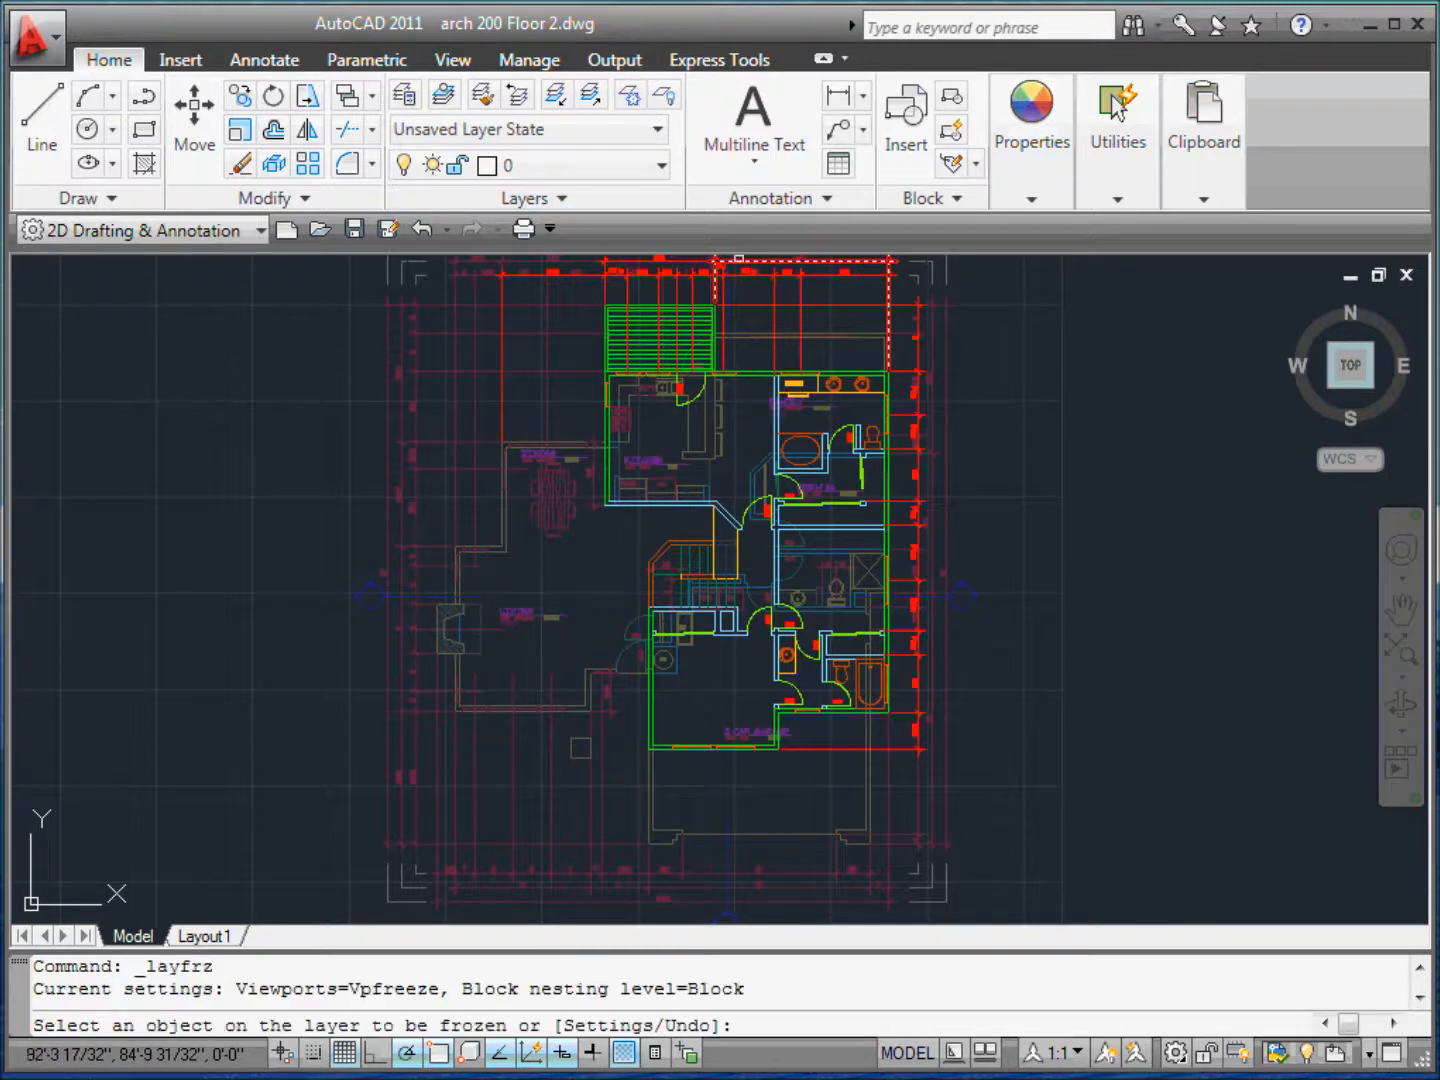
left_click(478, 306)
left_click(502, 274)
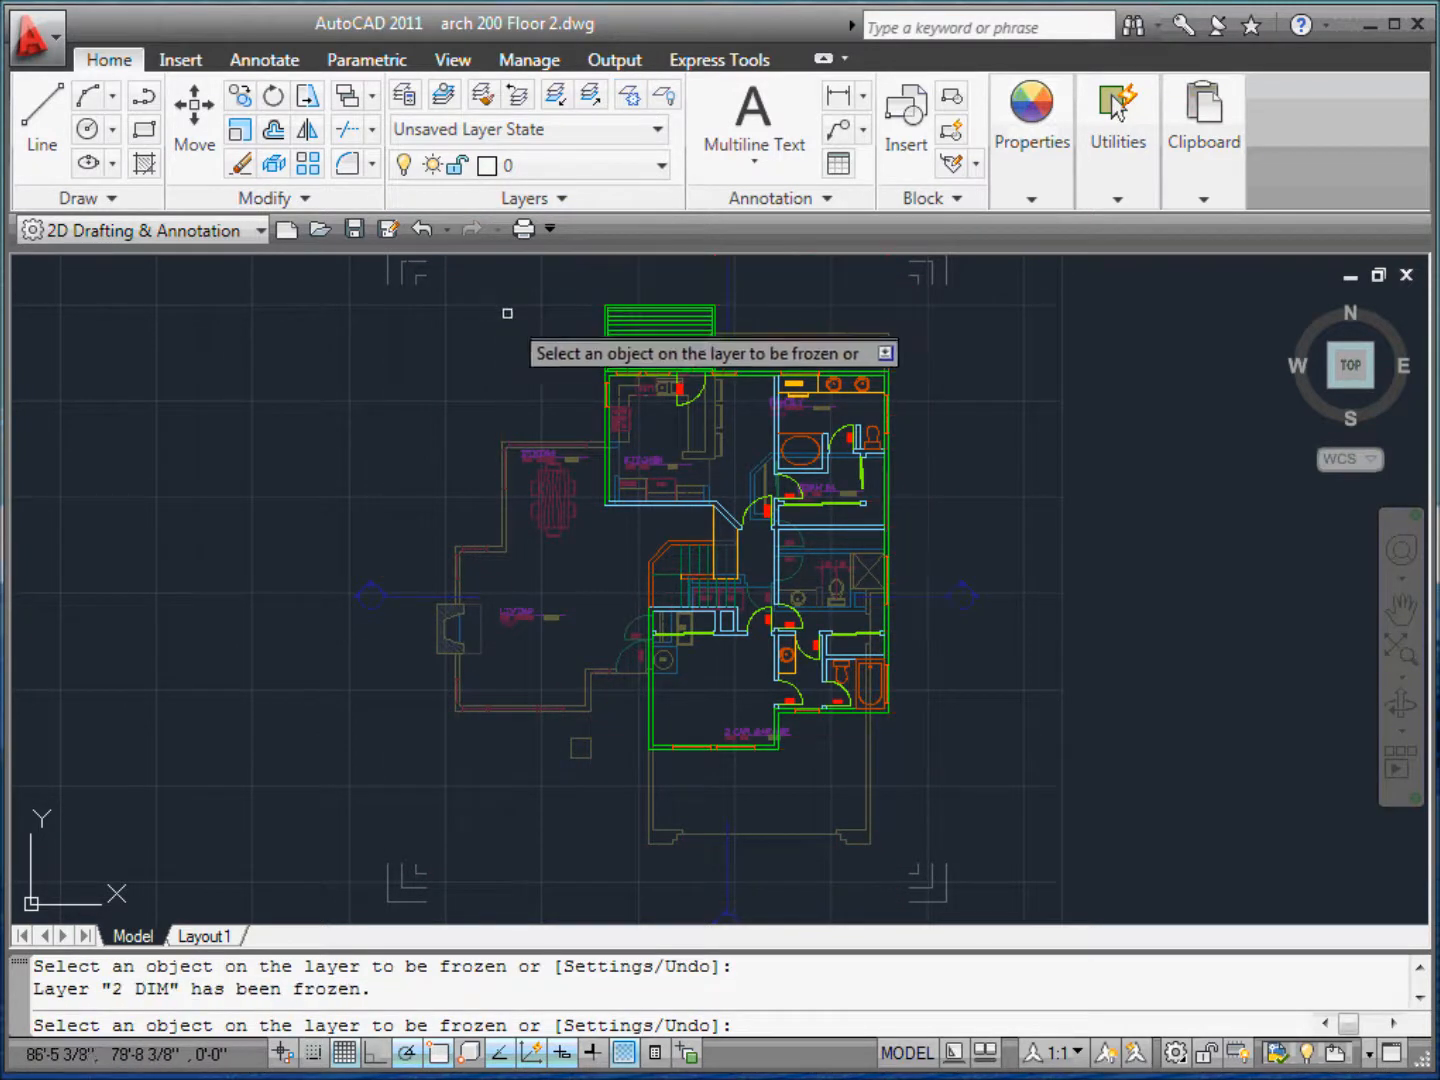
key("Escape")
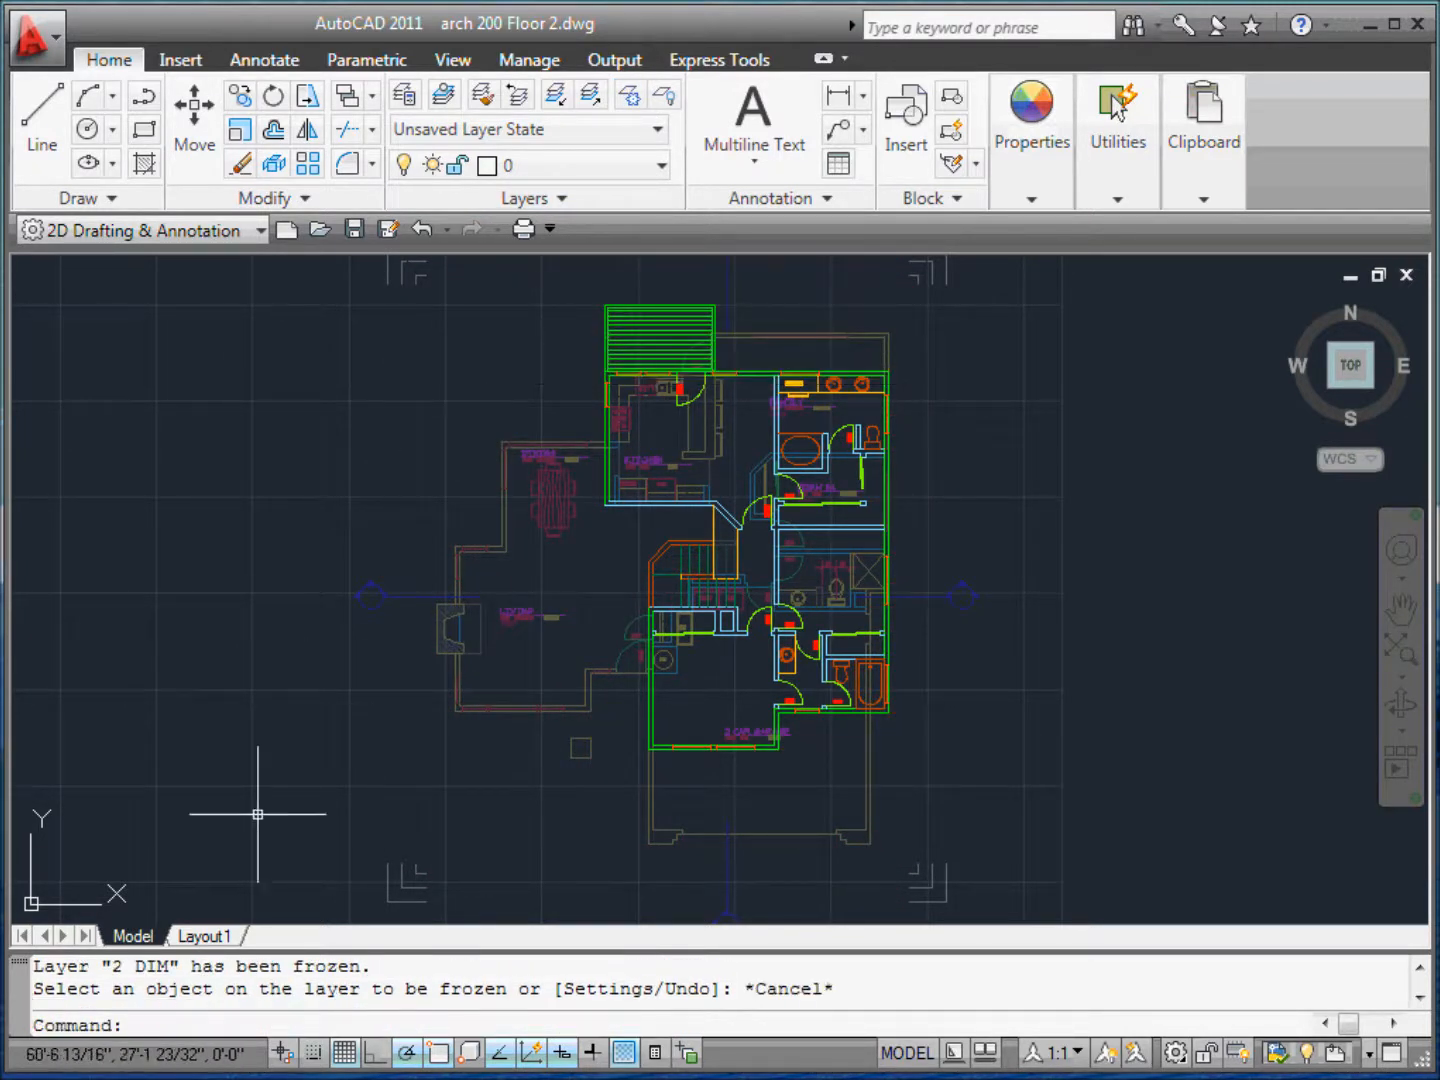
left_click(345, 1052)
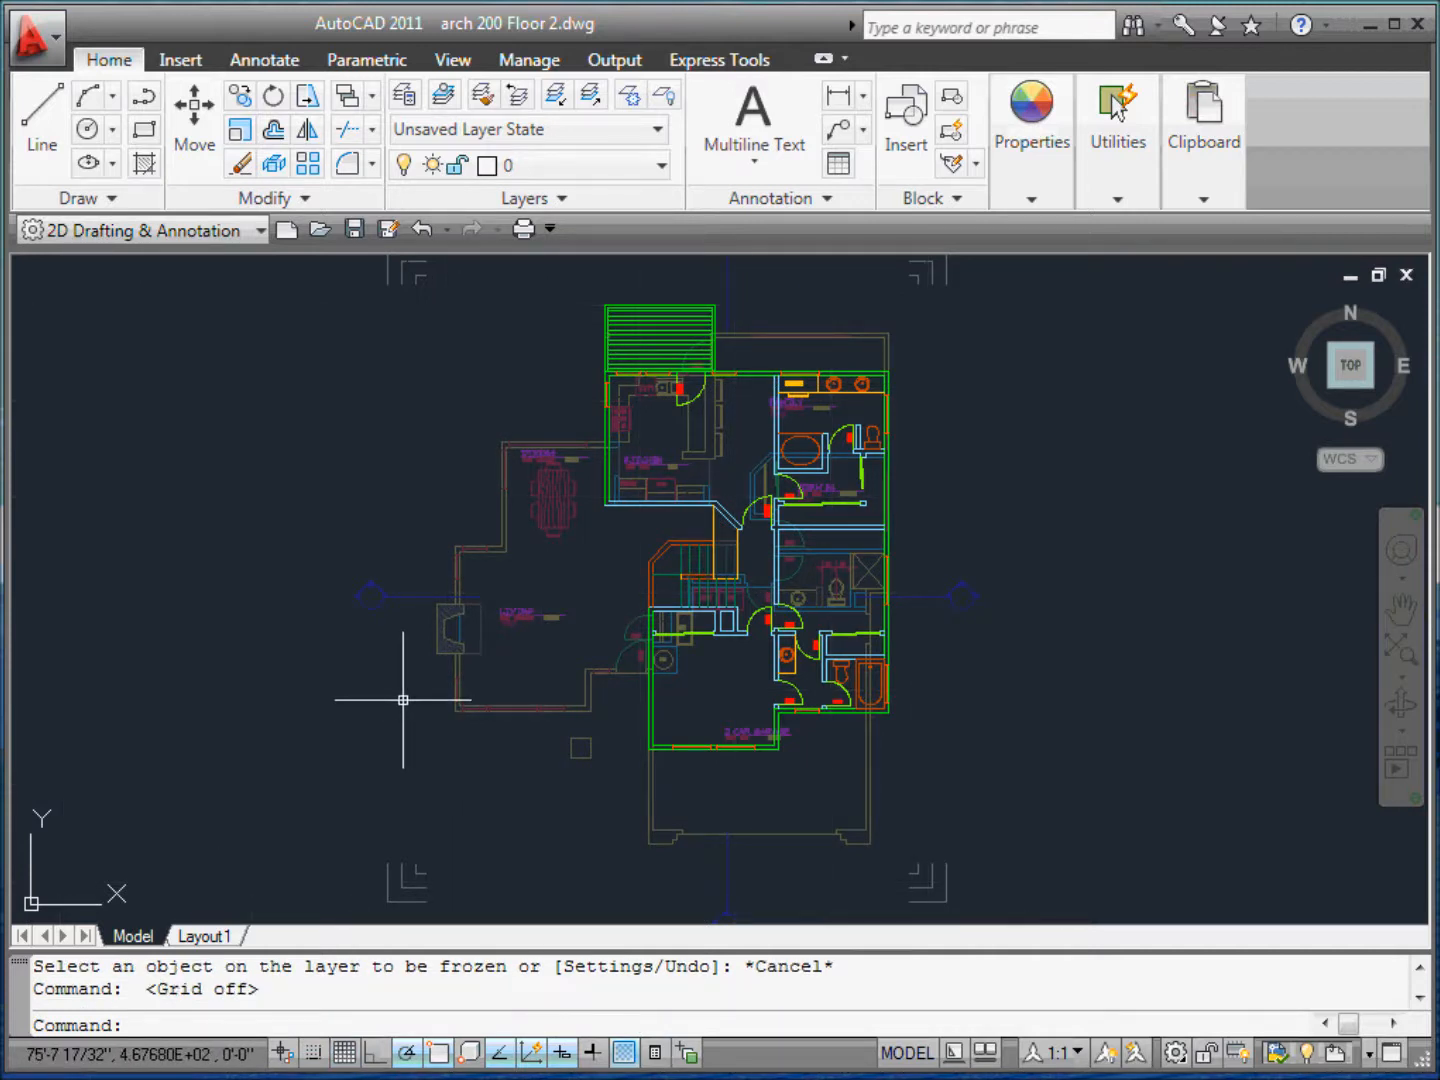
- Freeze the reference's Plate 1 layer by picking one of the corner marks around the plan
key("Return")
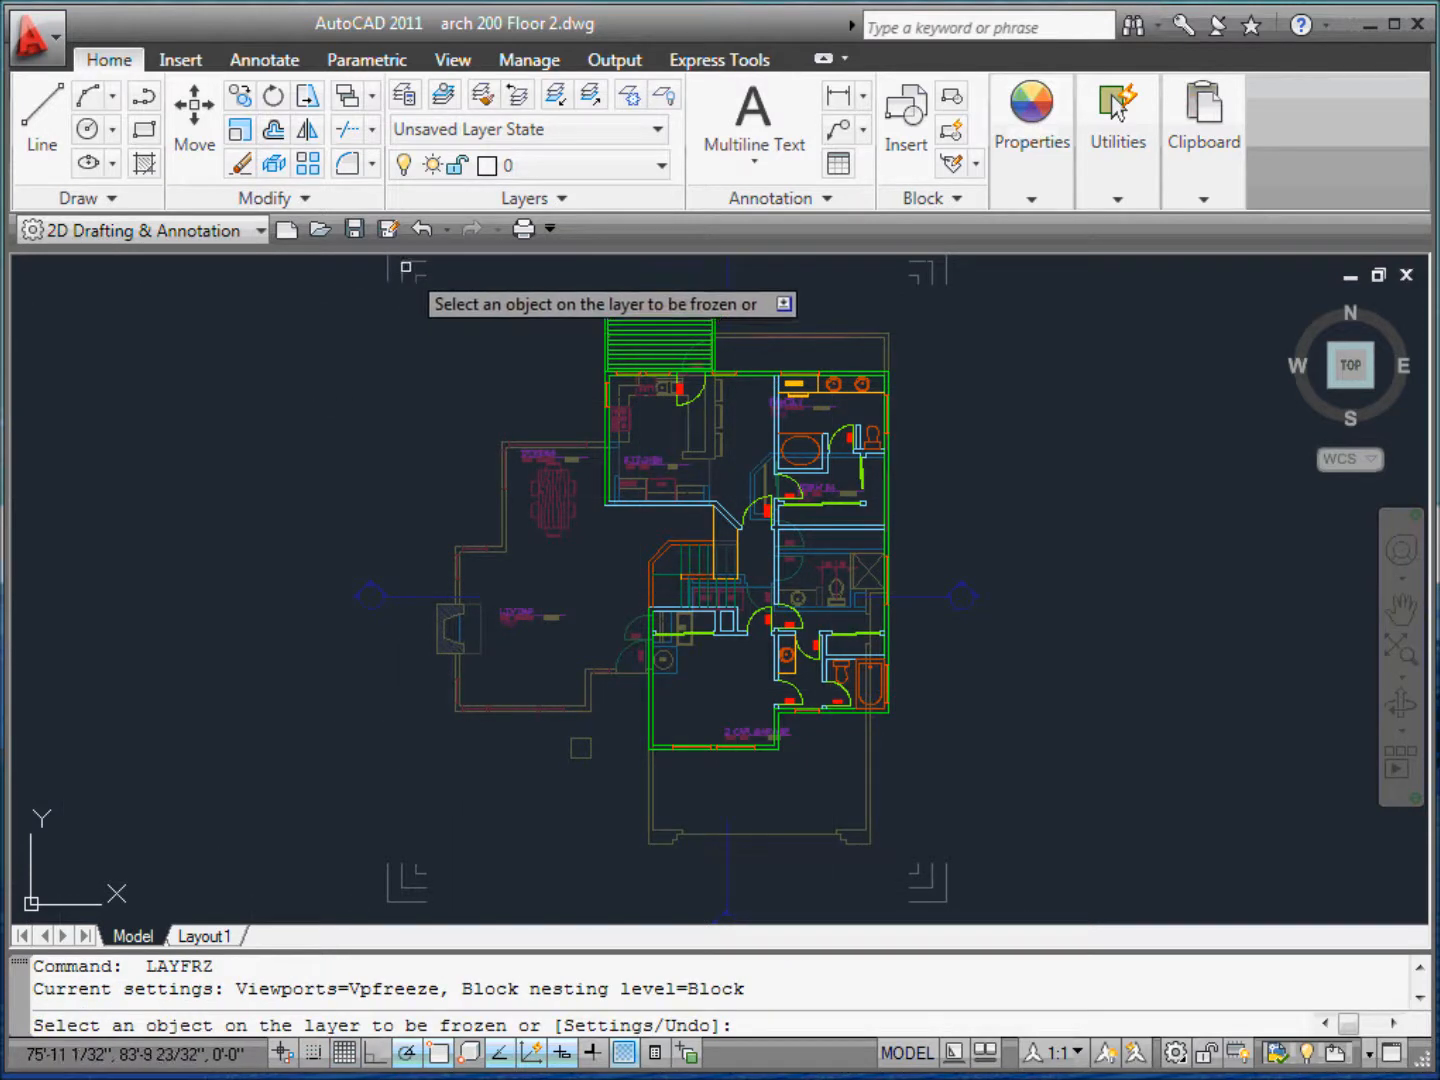
left_click(394, 278)
left_click(405, 277)
key("Return")
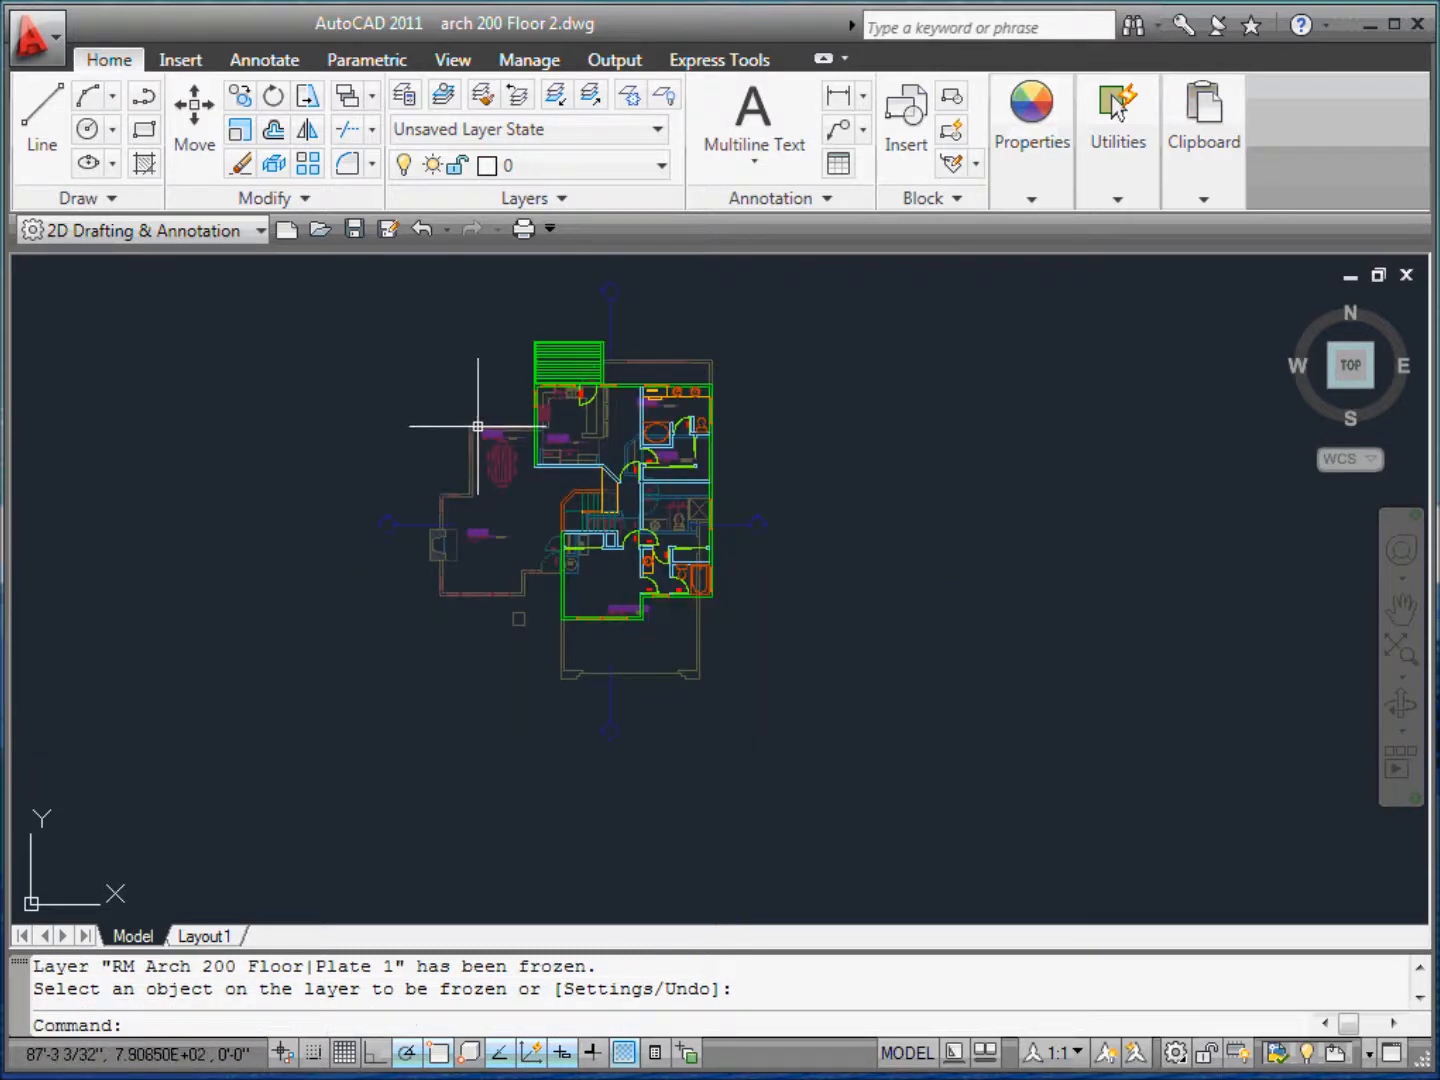
- Open the layer properties and filter the list to the layers of the RM Arch 200 Floor xref
scroll(482, 420, "up", 2)
scroll(556, 586, "up", 2)
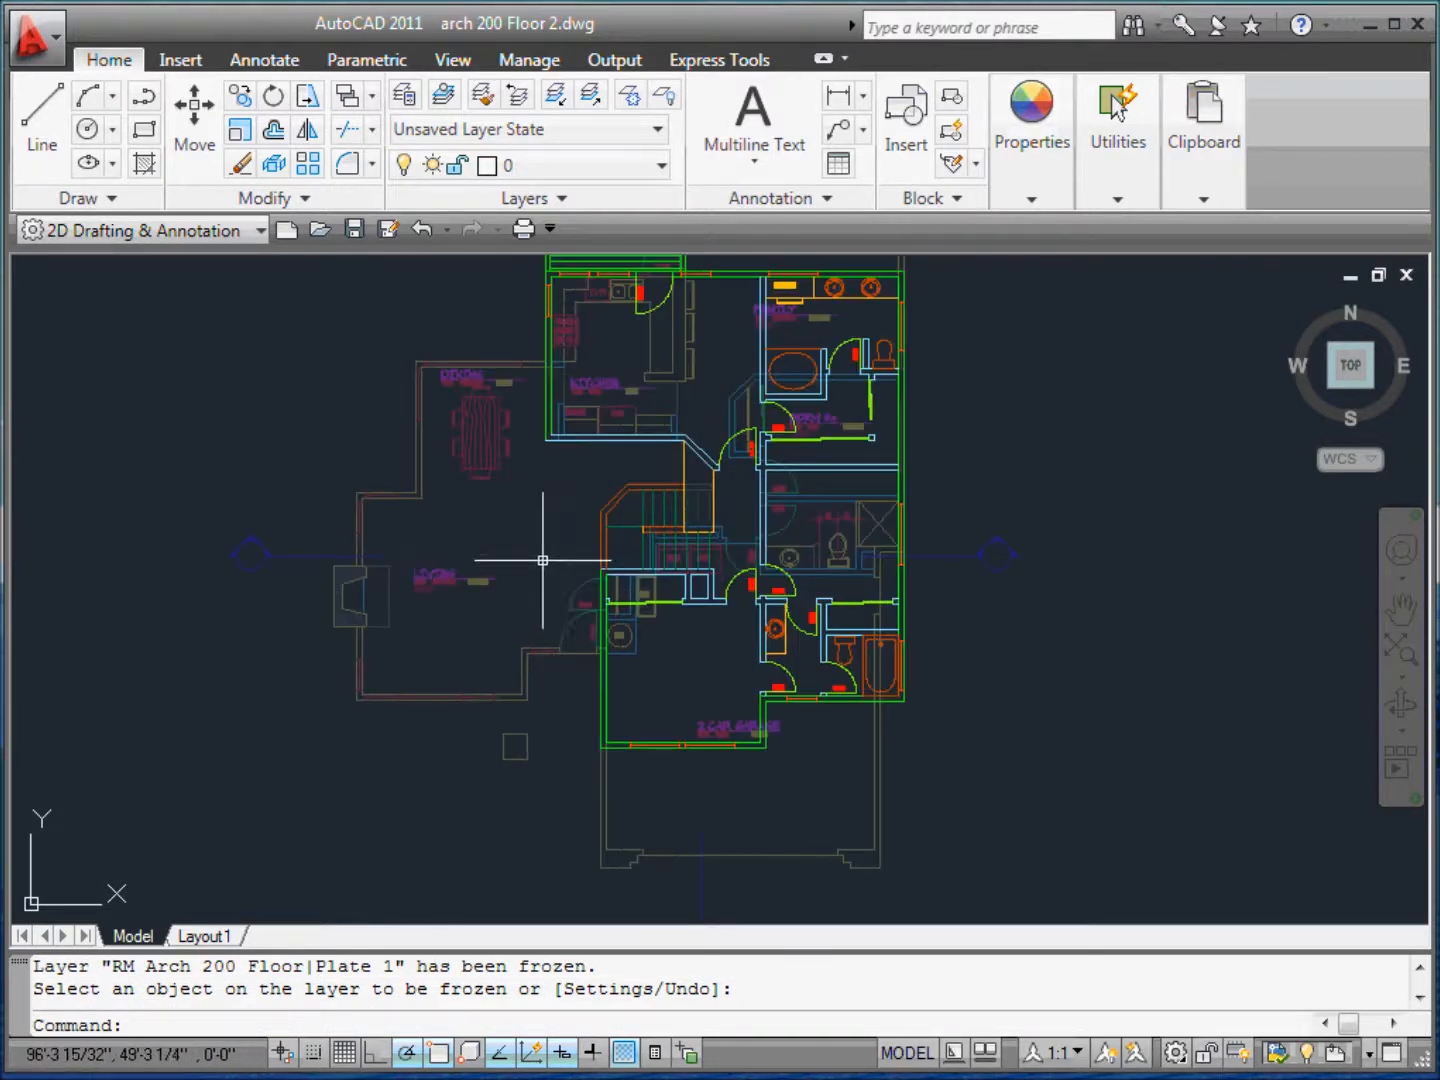
left_click(405, 94)
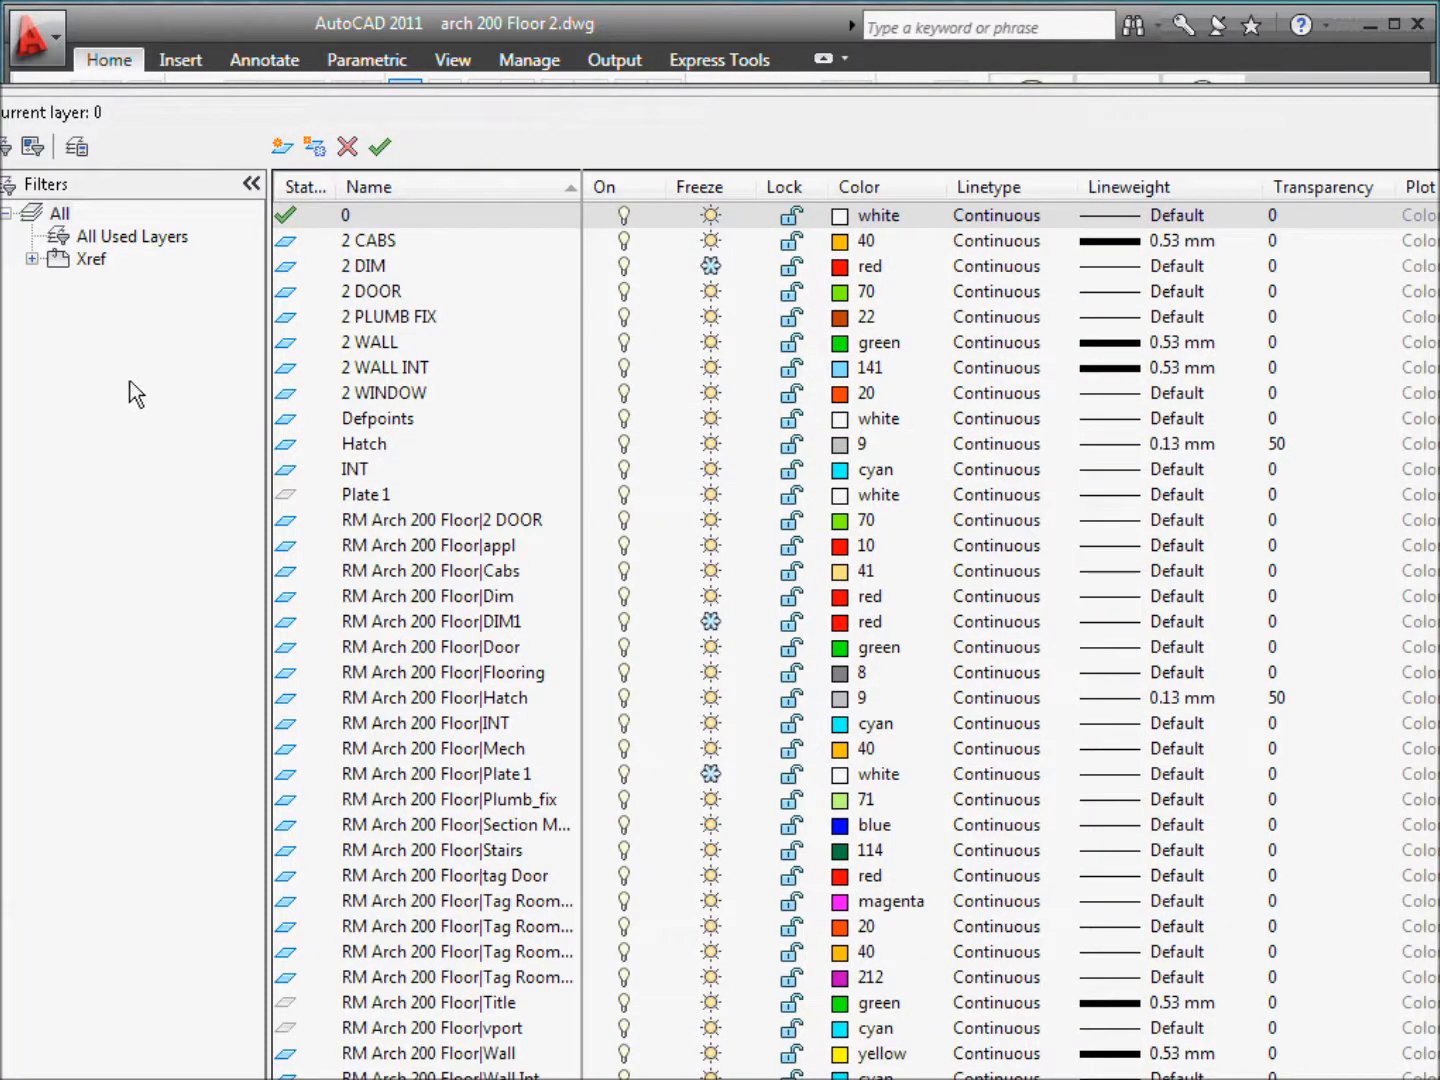
left_click(32, 258)
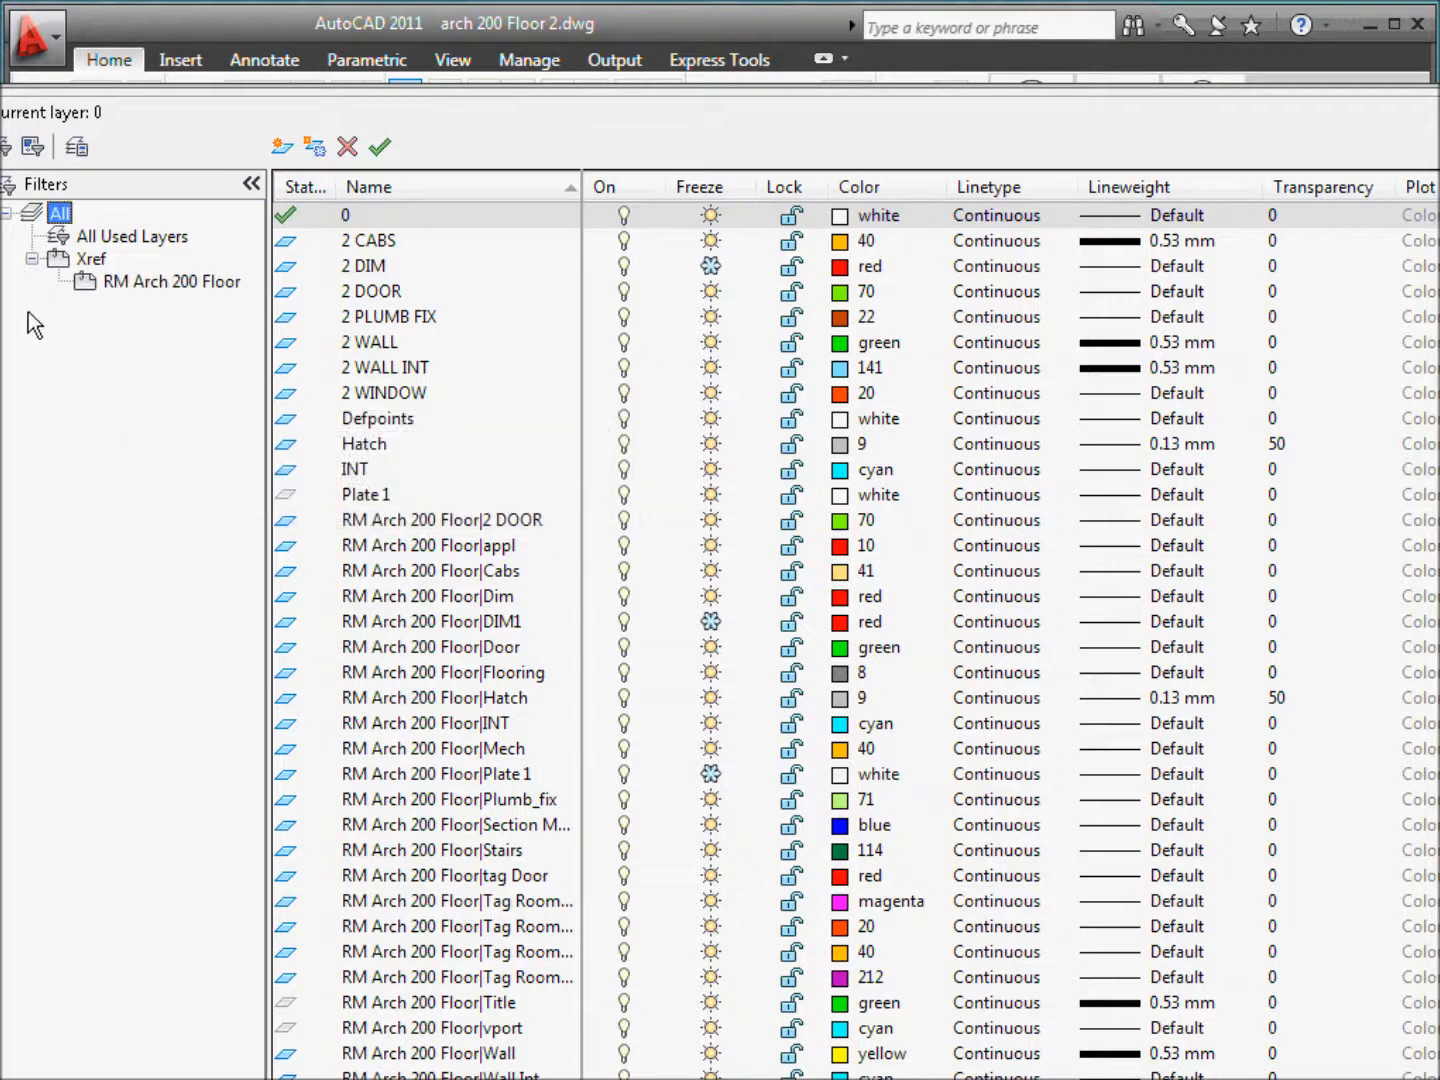
left_click(152, 288)
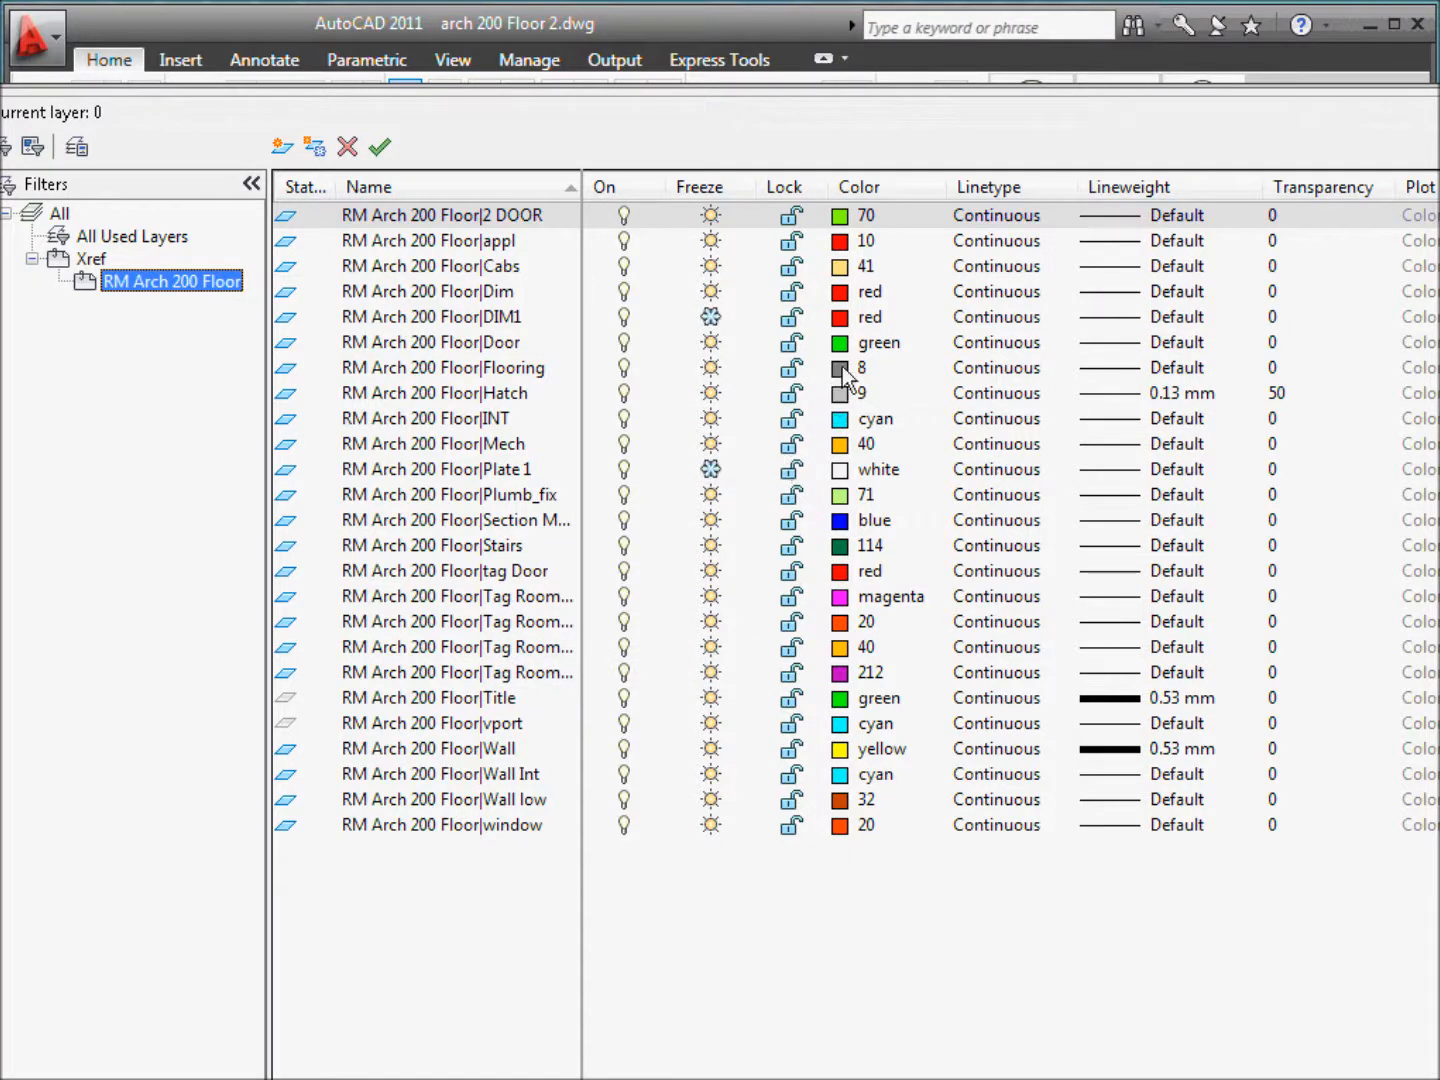
- Select all RM Arch 200 Floor xref layers and set their color to index 8
right_click(382, 325)
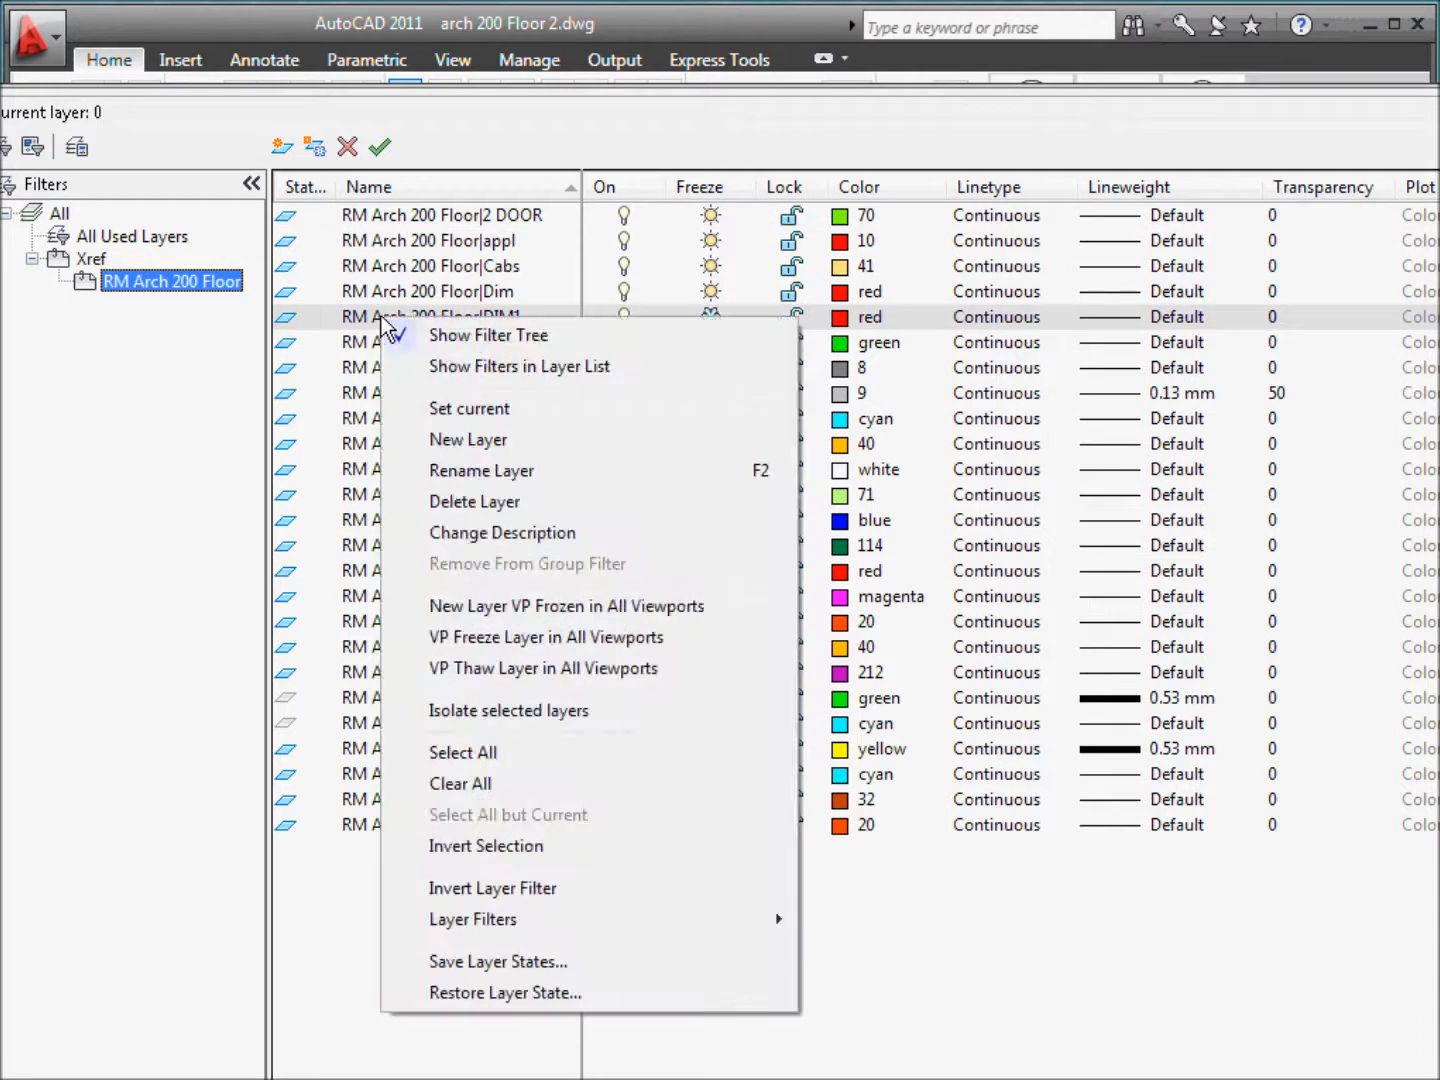
left_click(491, 748)
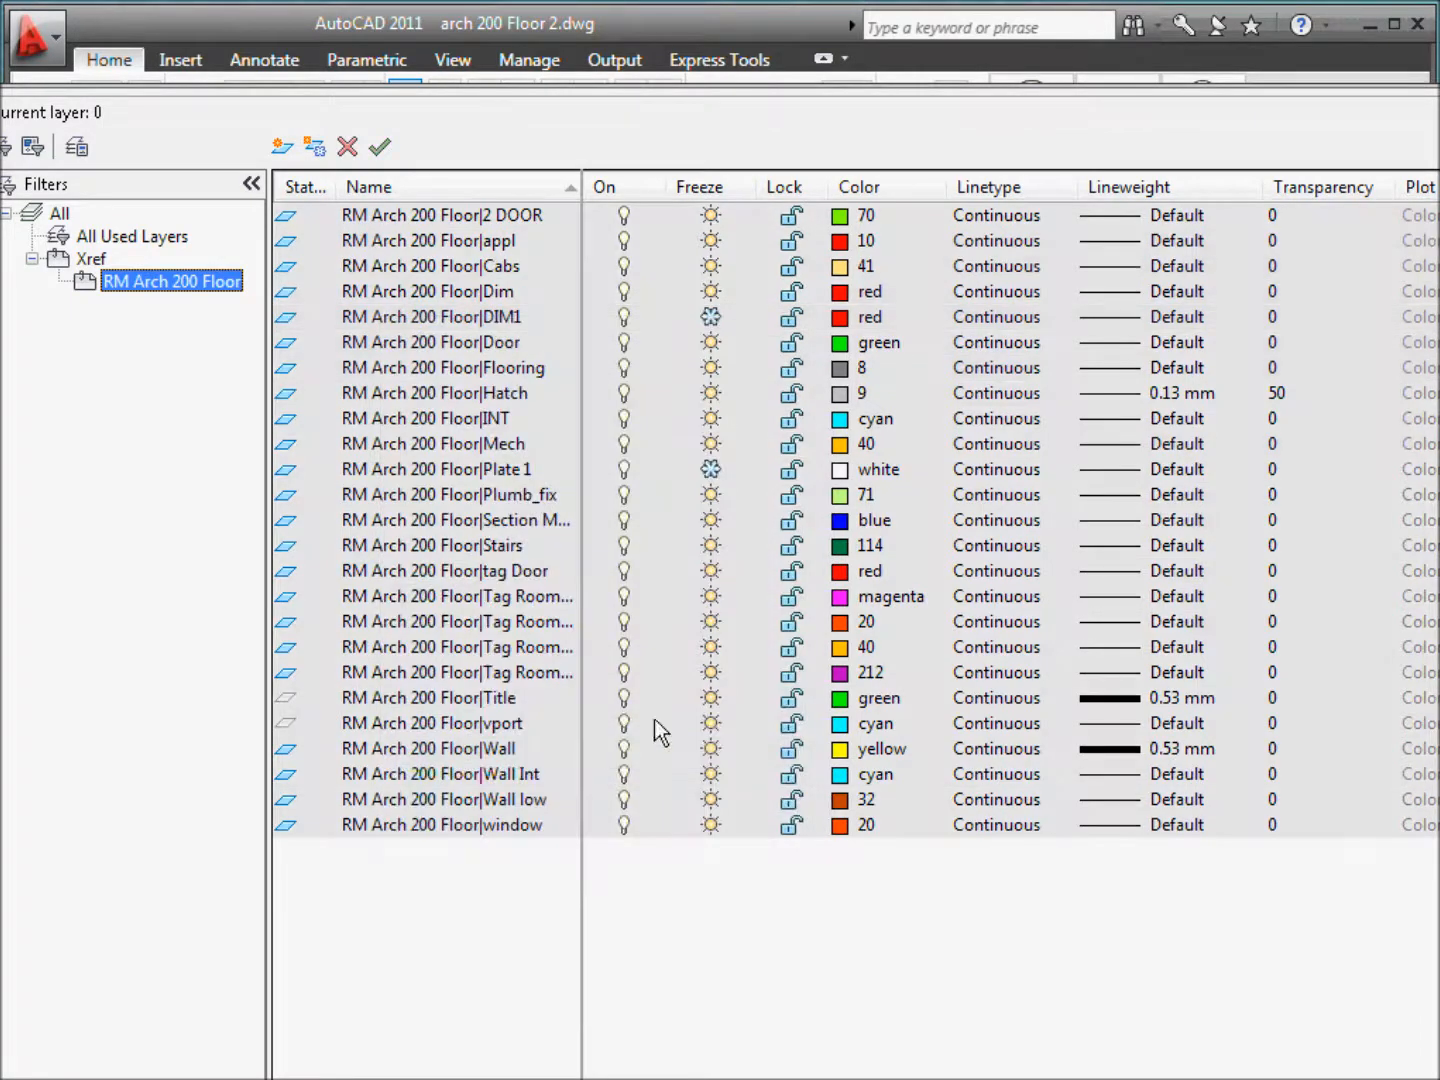
left_click(849, 392)
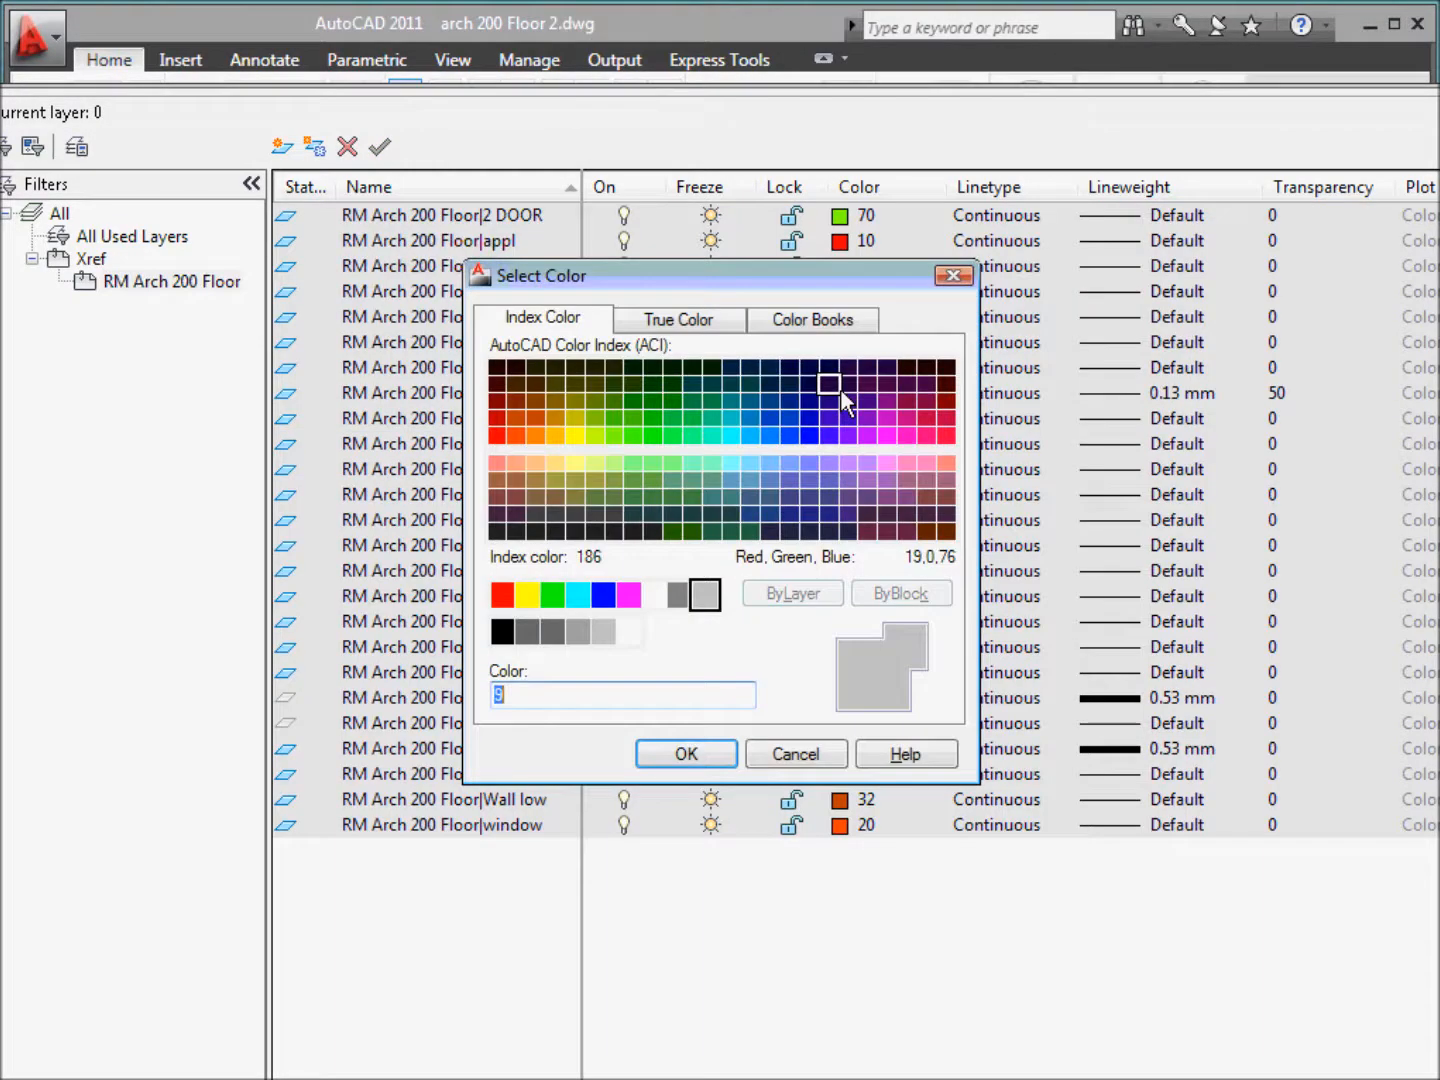
left_click(677, 596)
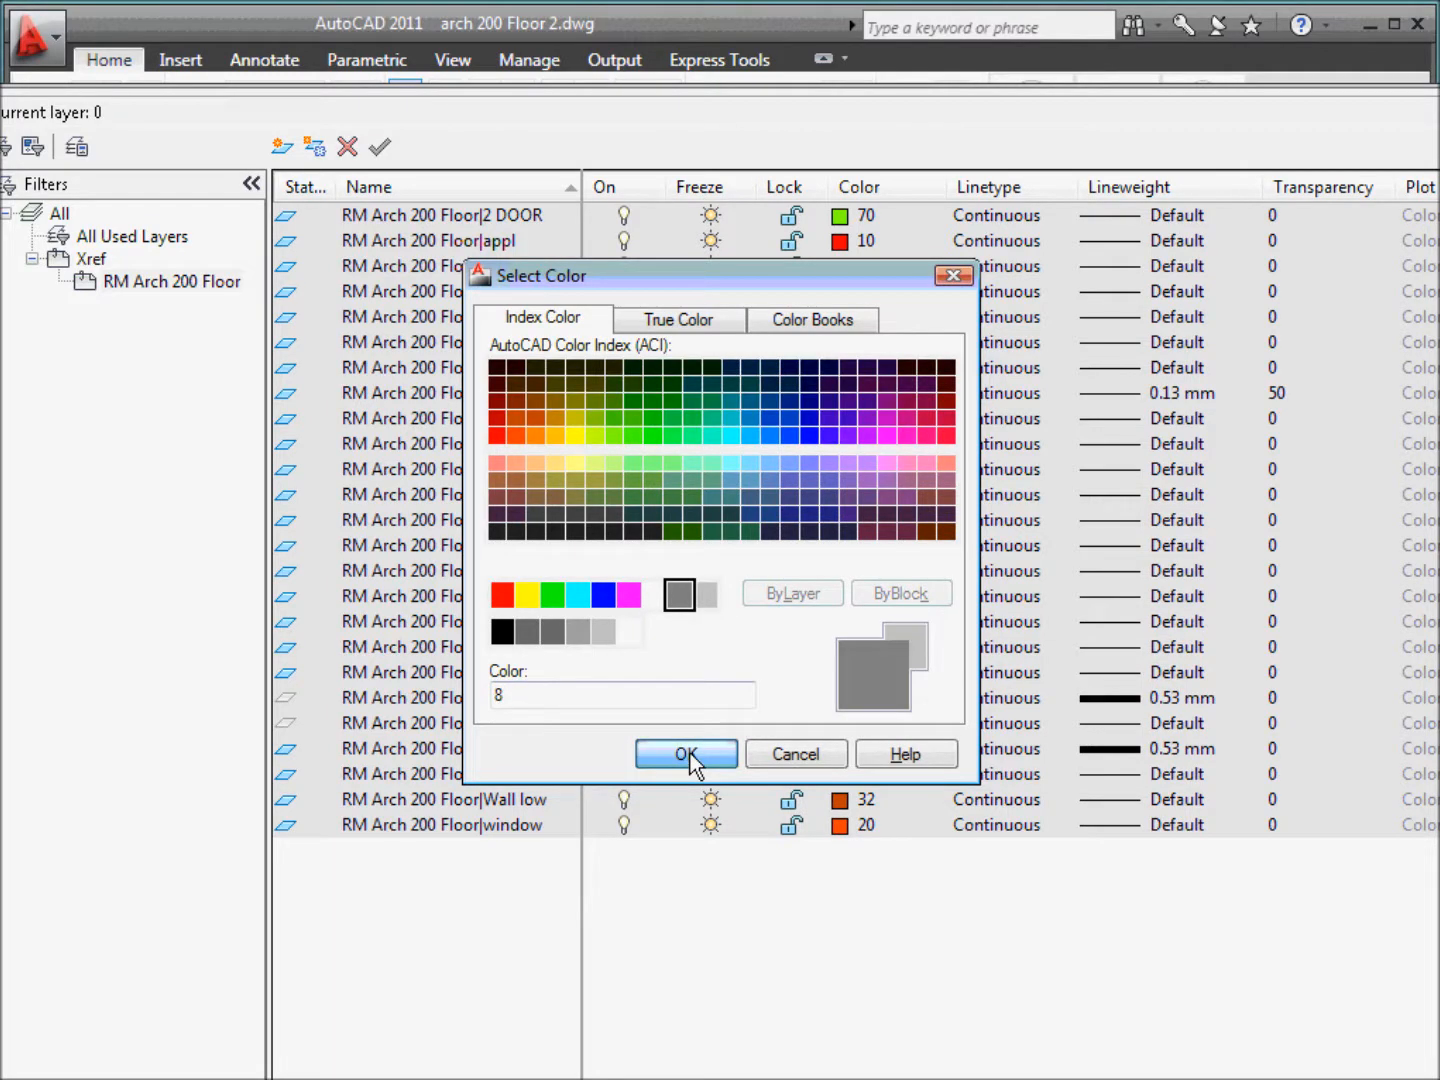
left_click(686, 754)
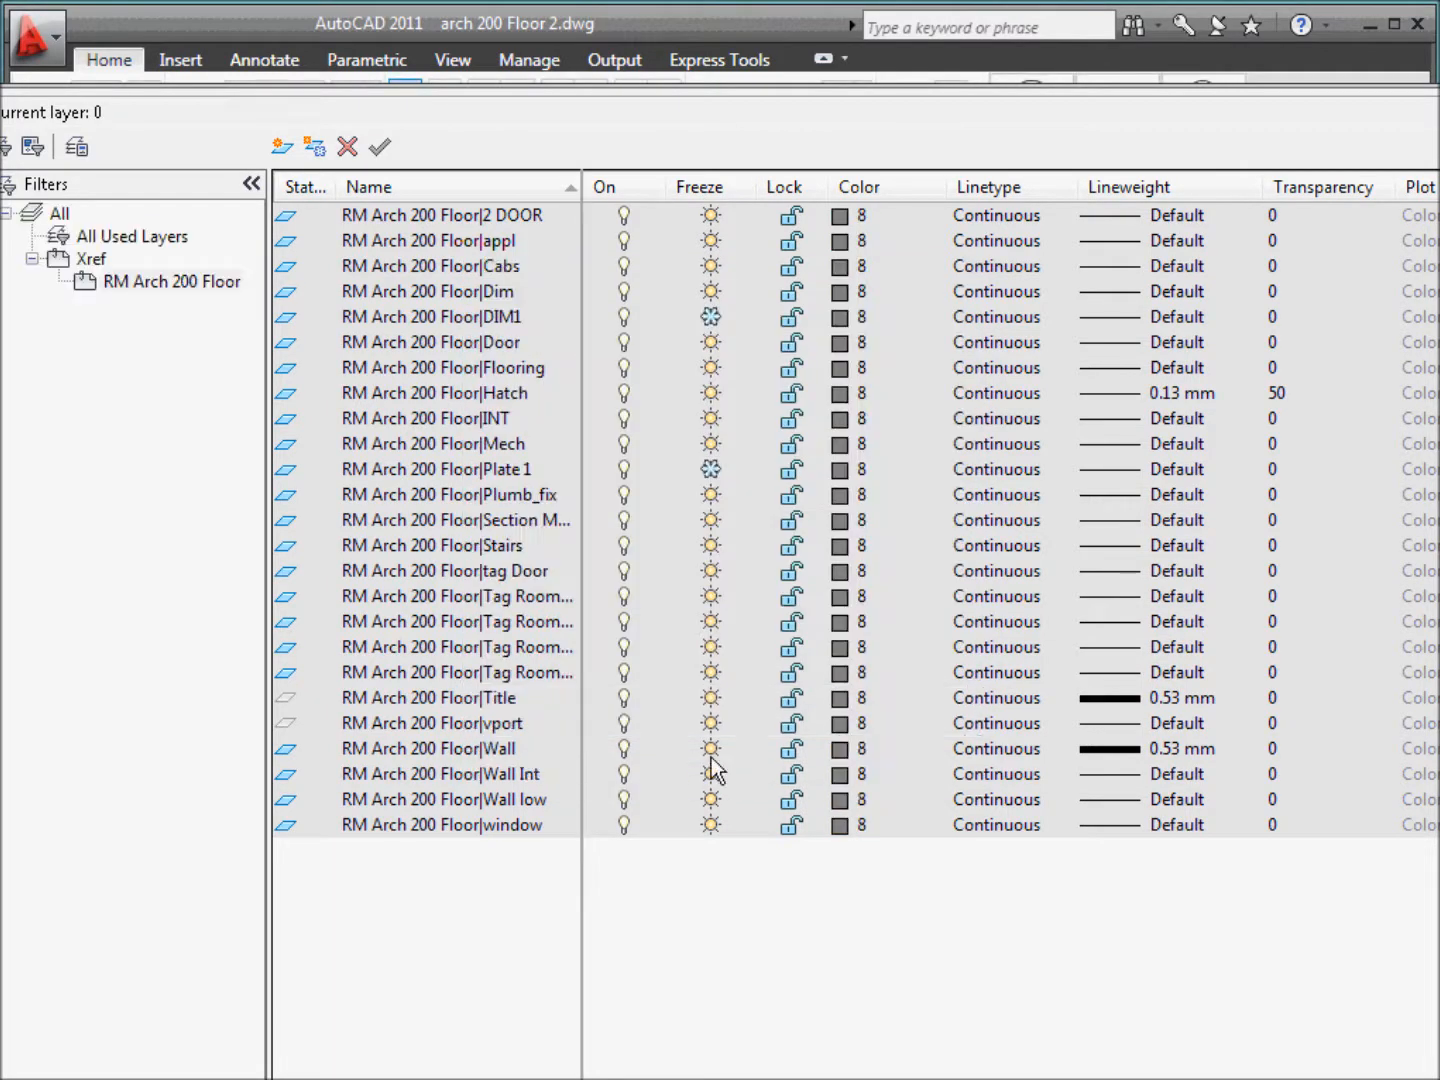
- Set the linetype of all selected xref layers to RmDash and close the layer properties
left_click(974, 442)
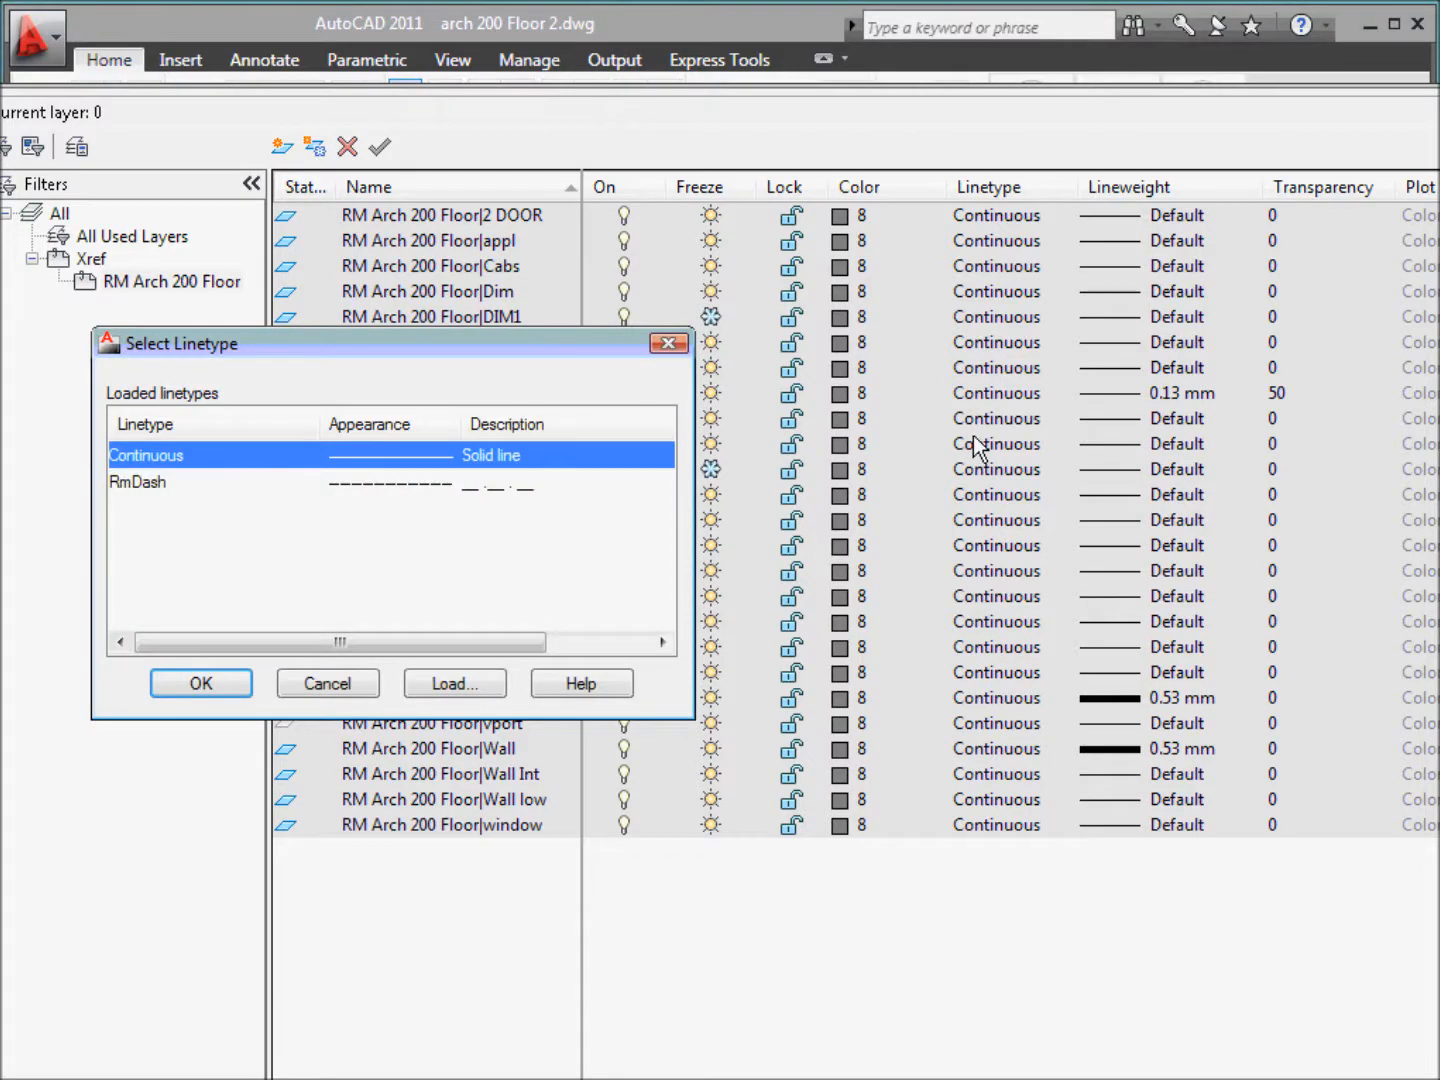
left_click(357, 486)
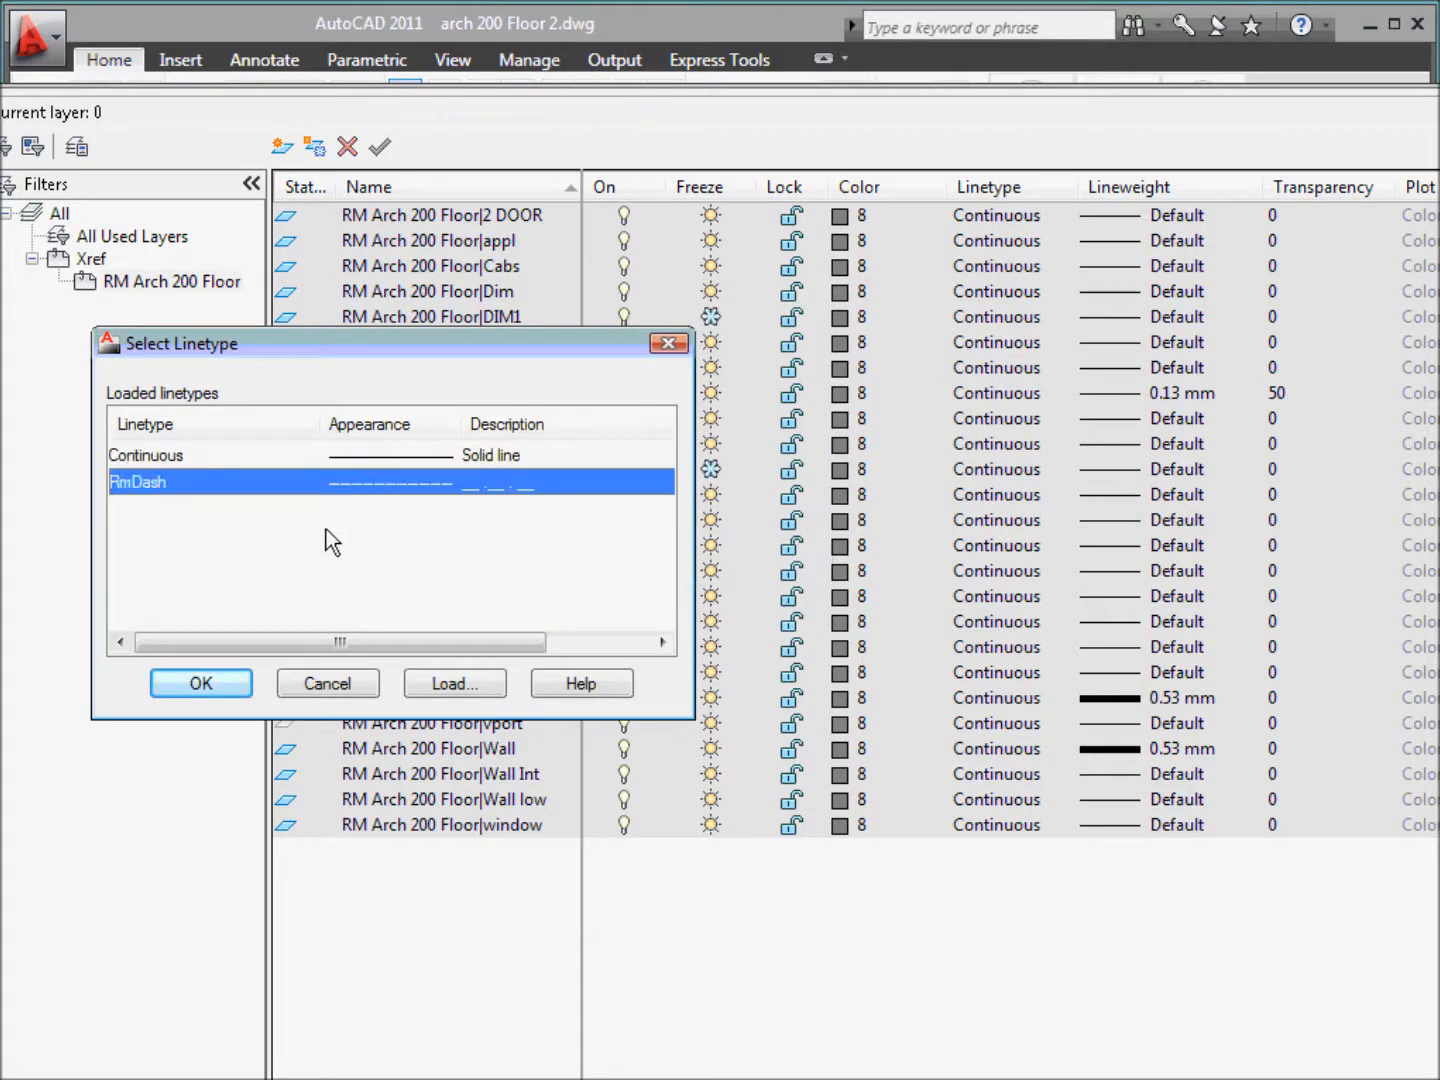
left_click(202, 684)
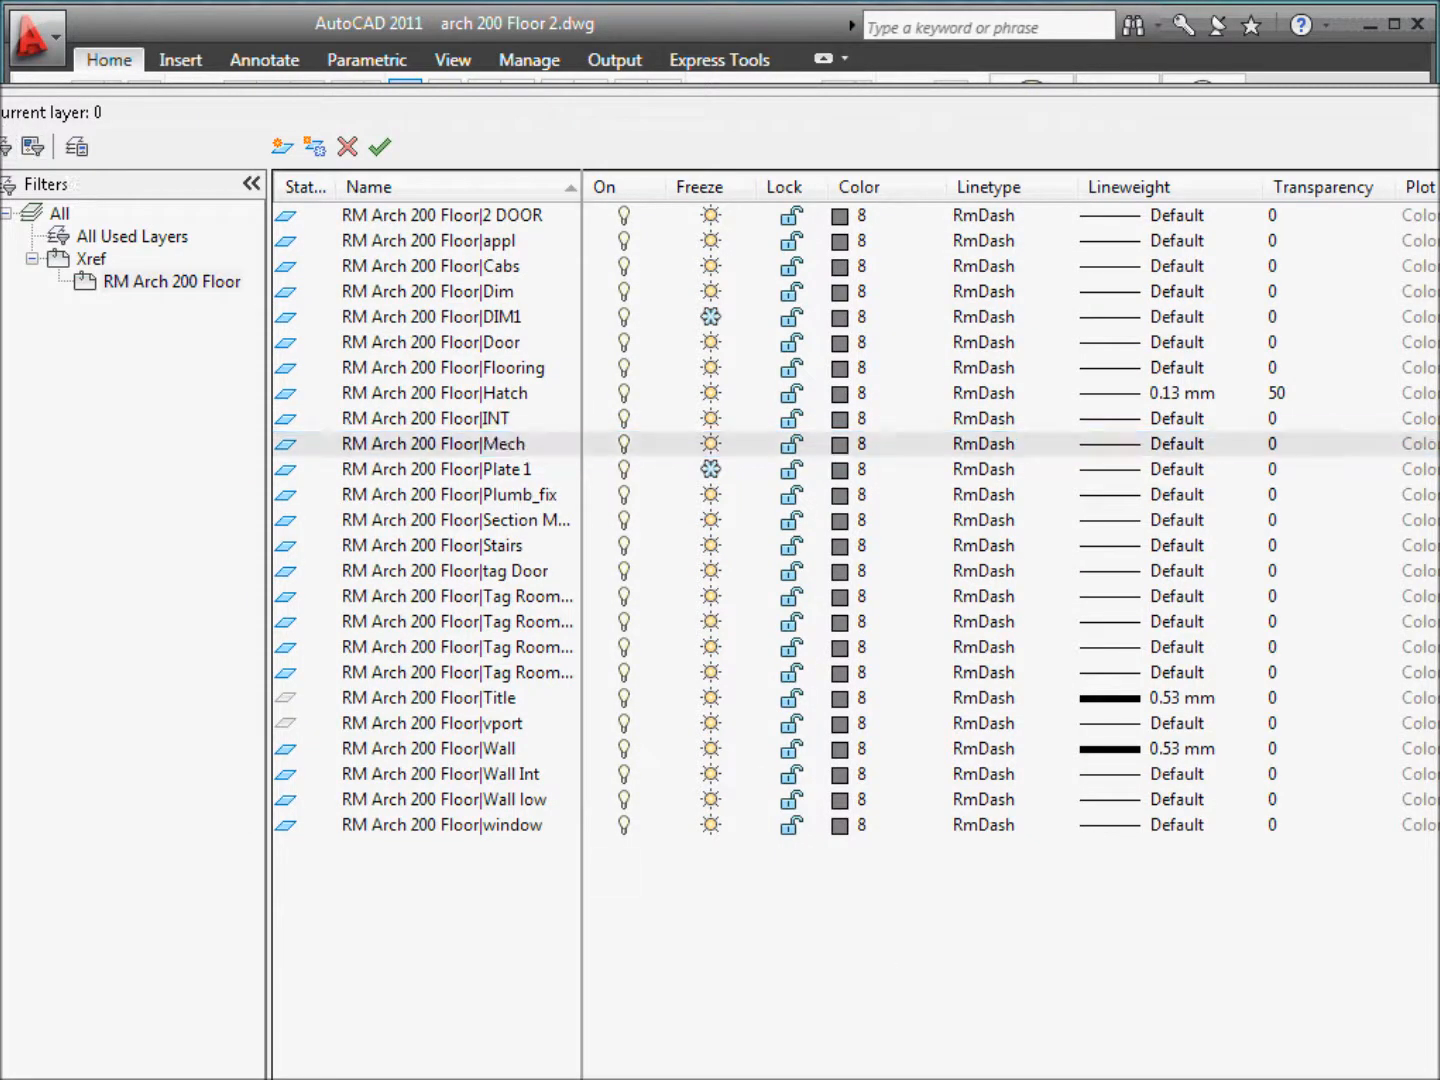
left_click(0, 98)
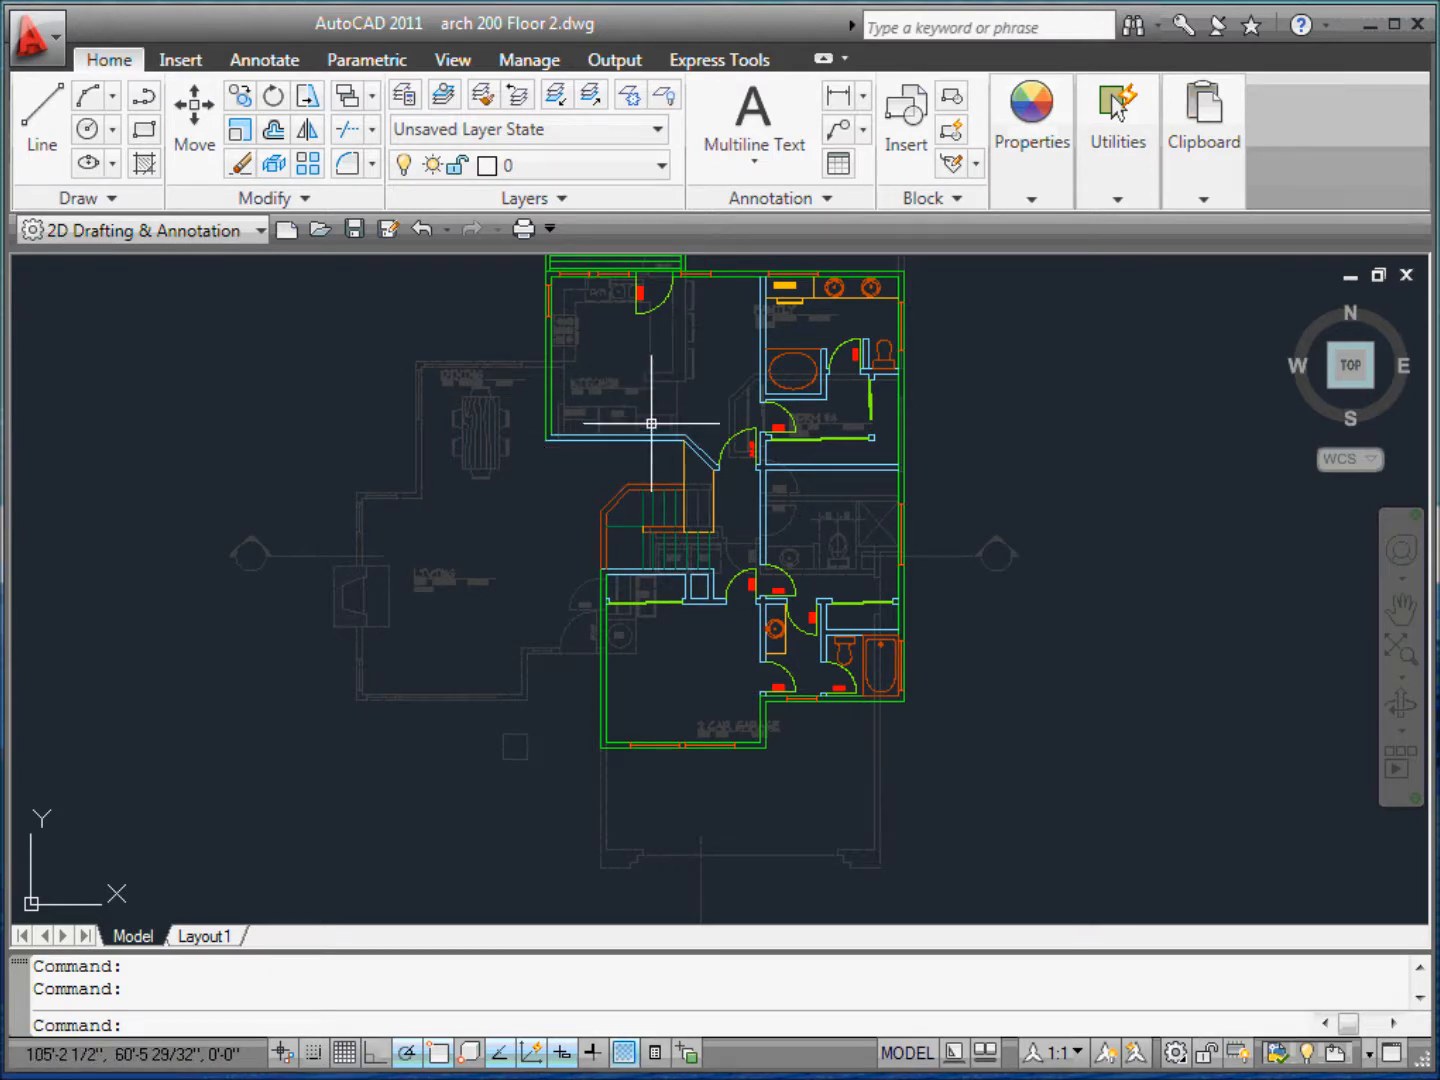
- Freeze the reference's Tag Room Name, Tag Room Flooring, appl and Dim layers by picking one object on each in the plan
scroll(652, 425, "up", 6)
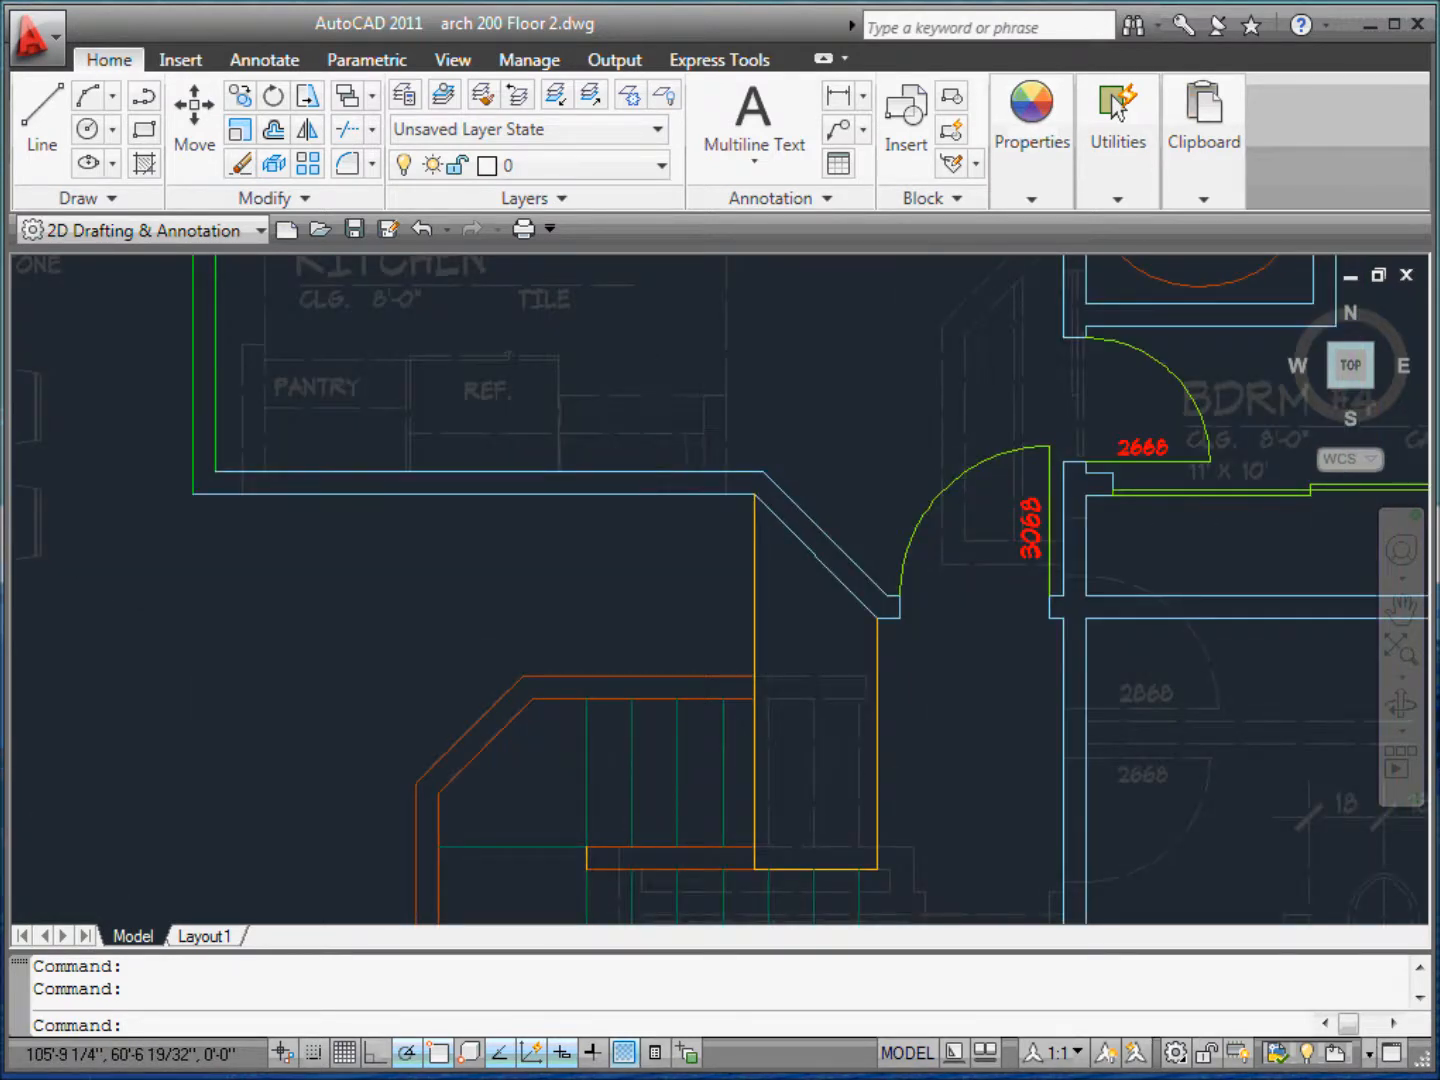
scroll(651, 426, "down", 2)
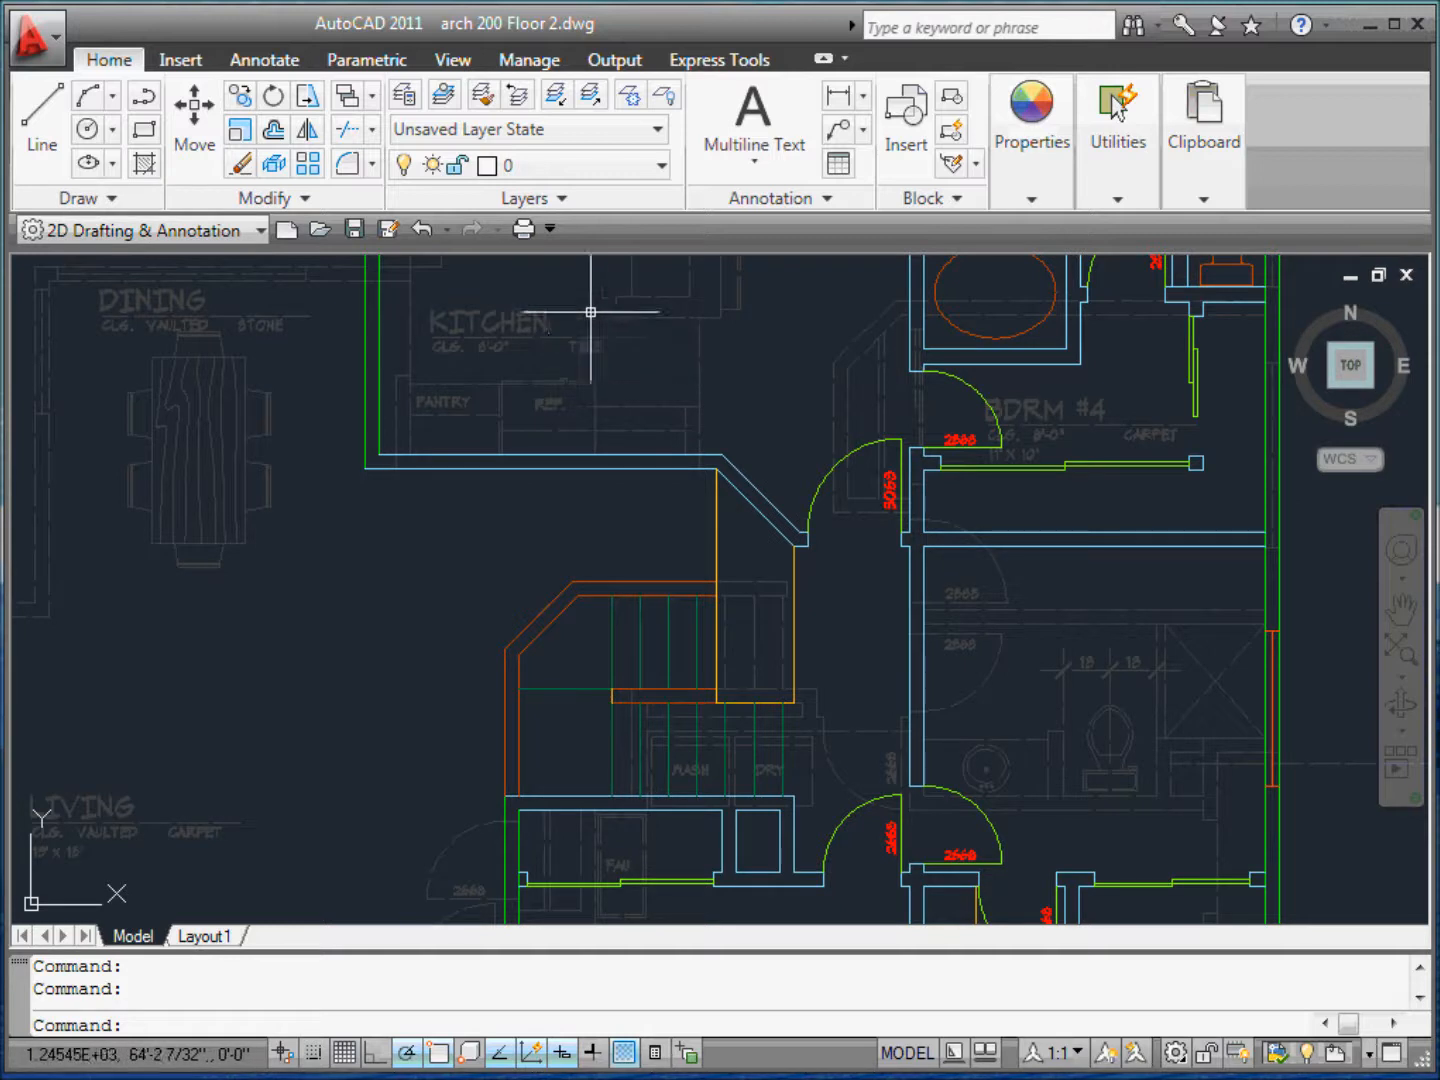
left_click(628, 100)
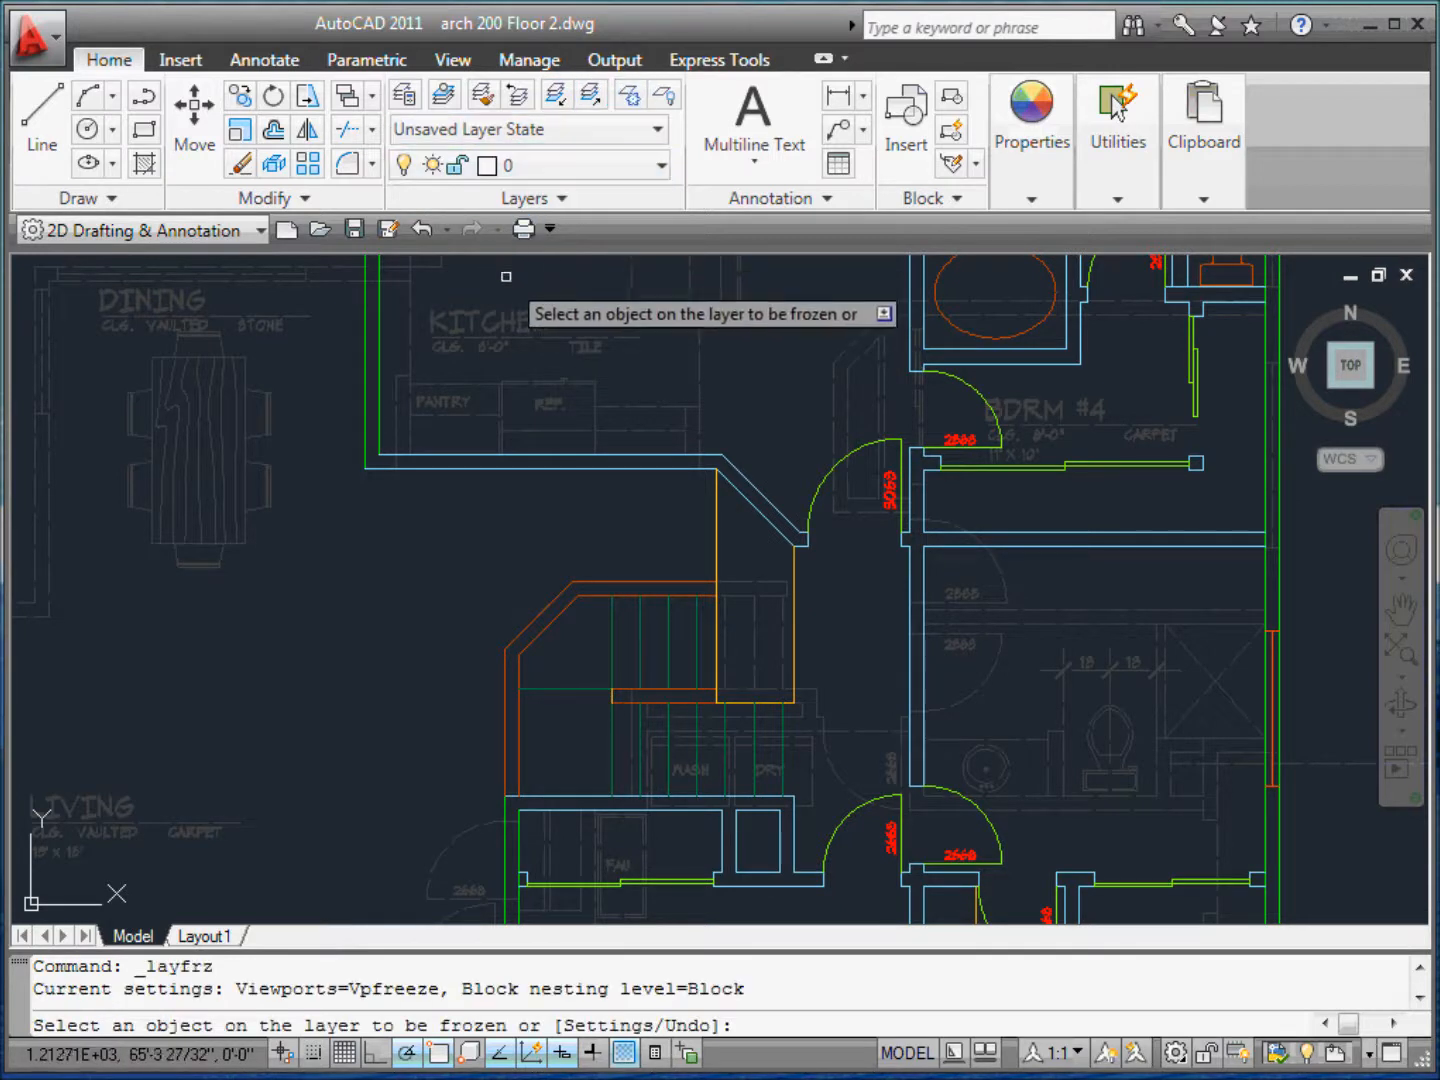
left_click(499, 325)
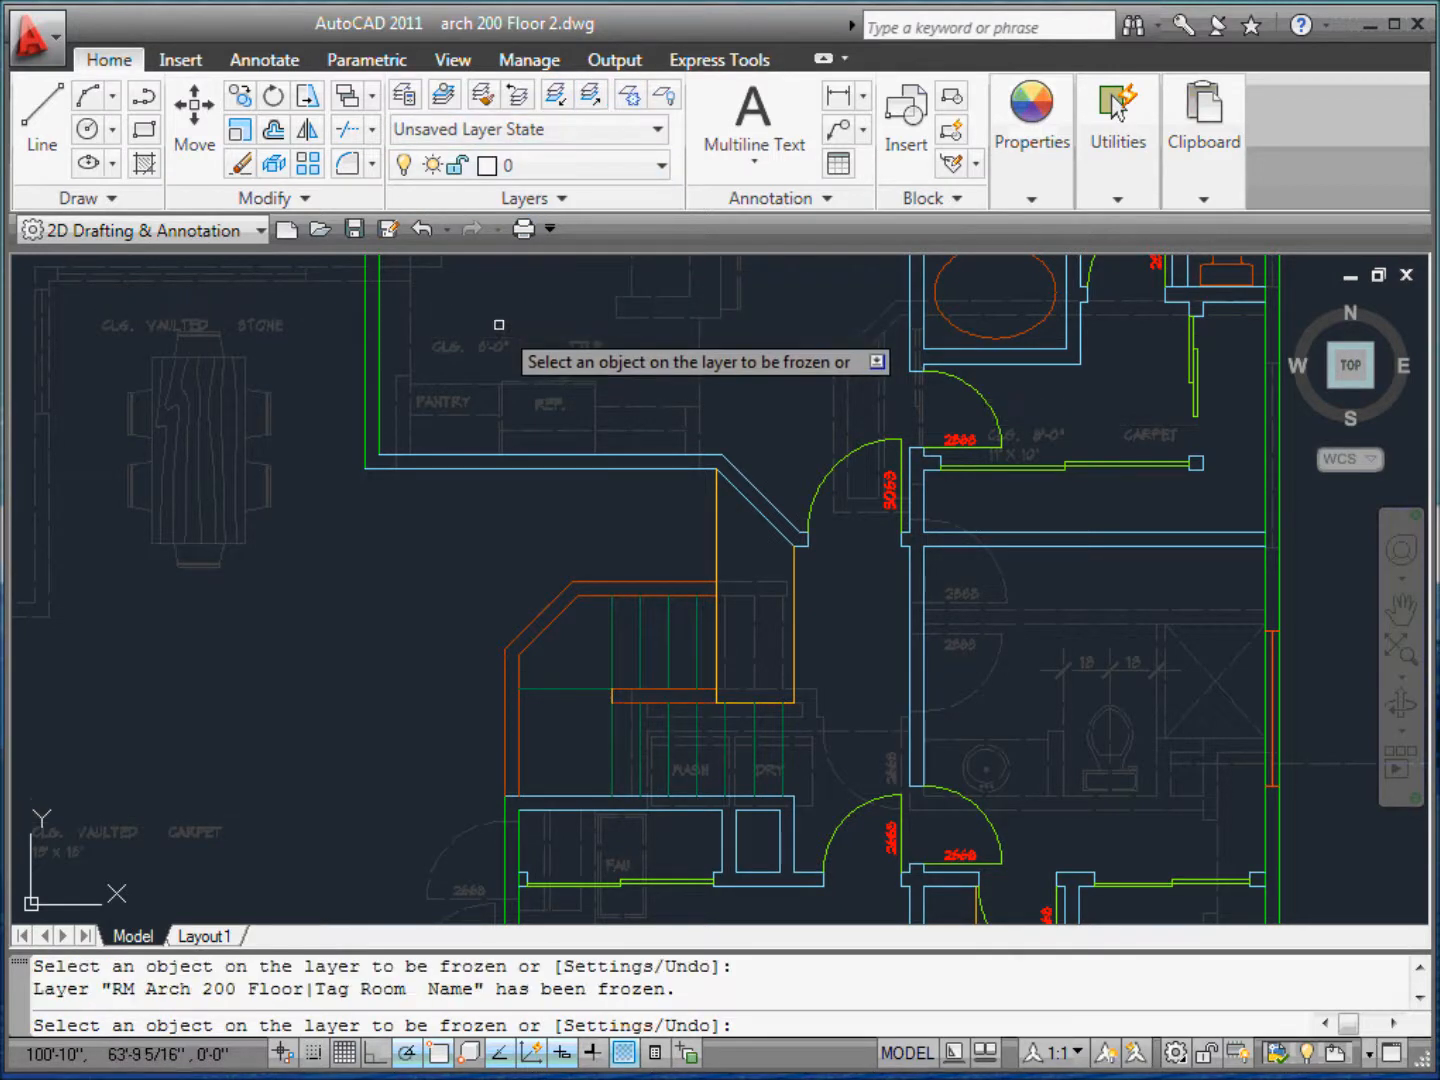
left_click(572, 346)
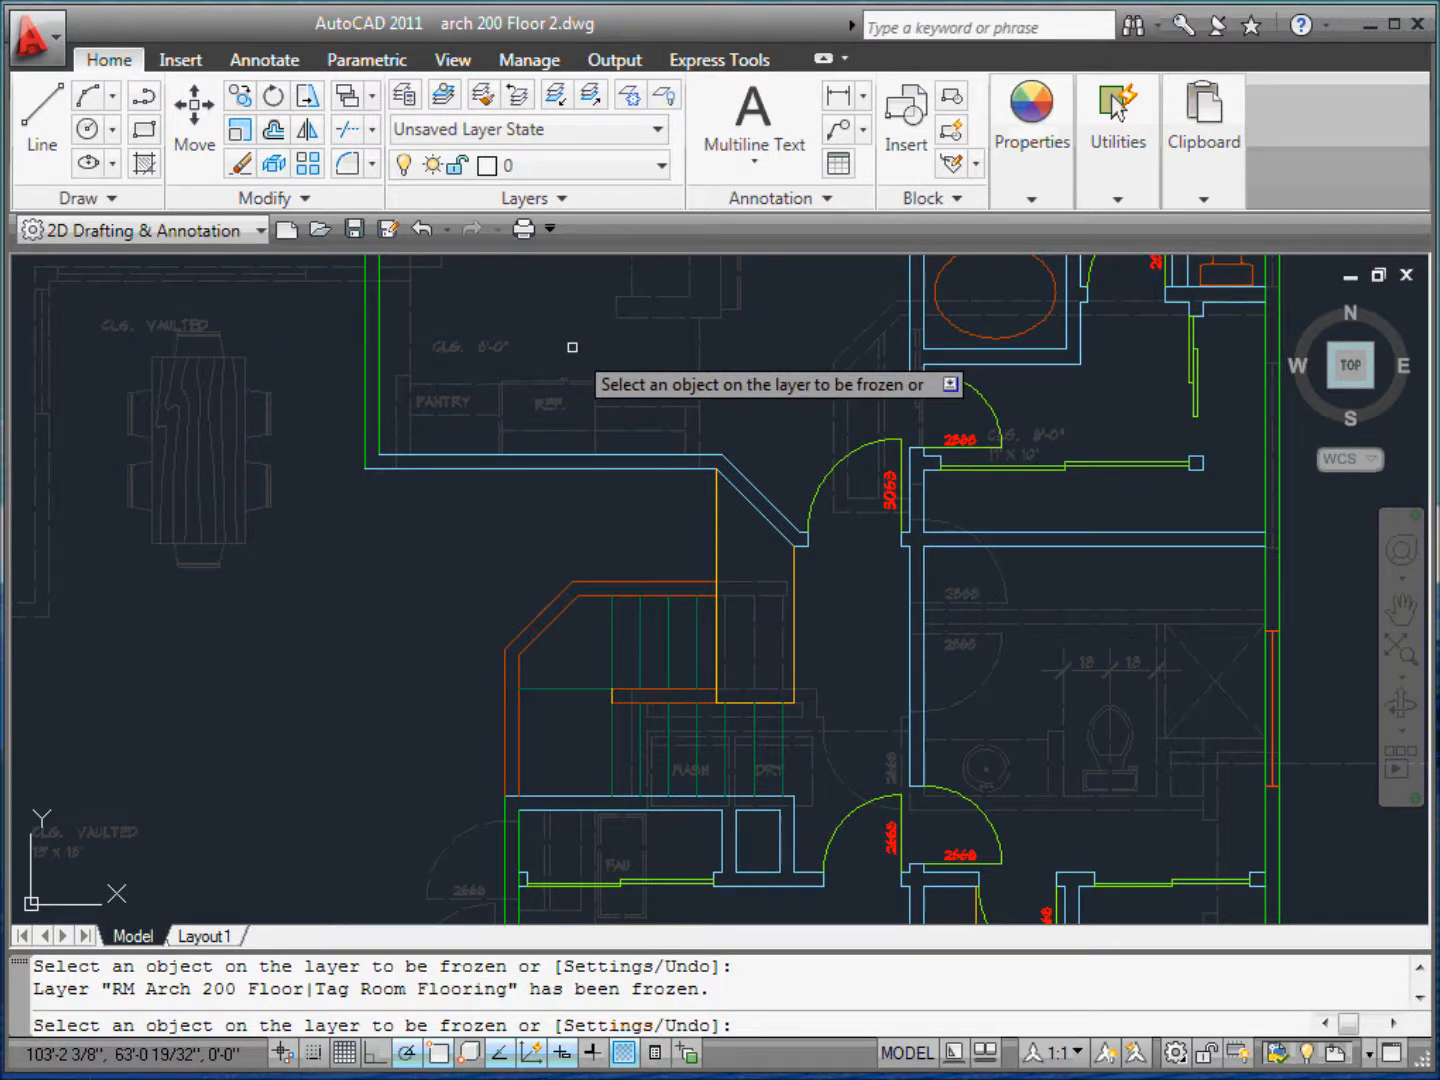
left_click(269, 416)
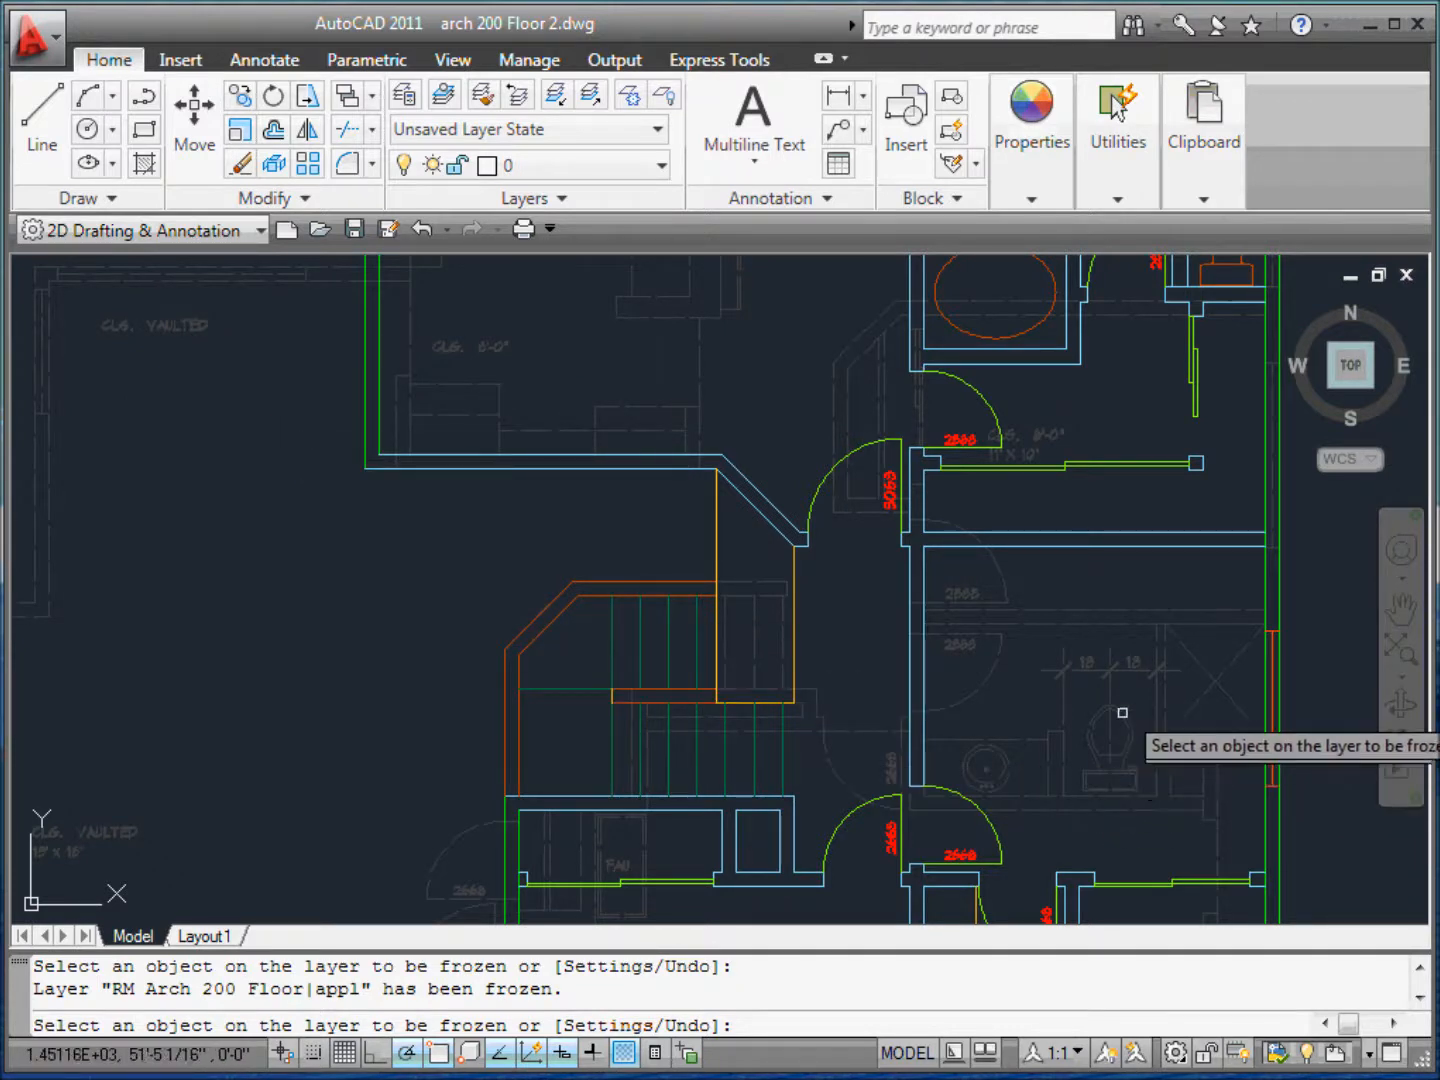
left_click(1102, 664)
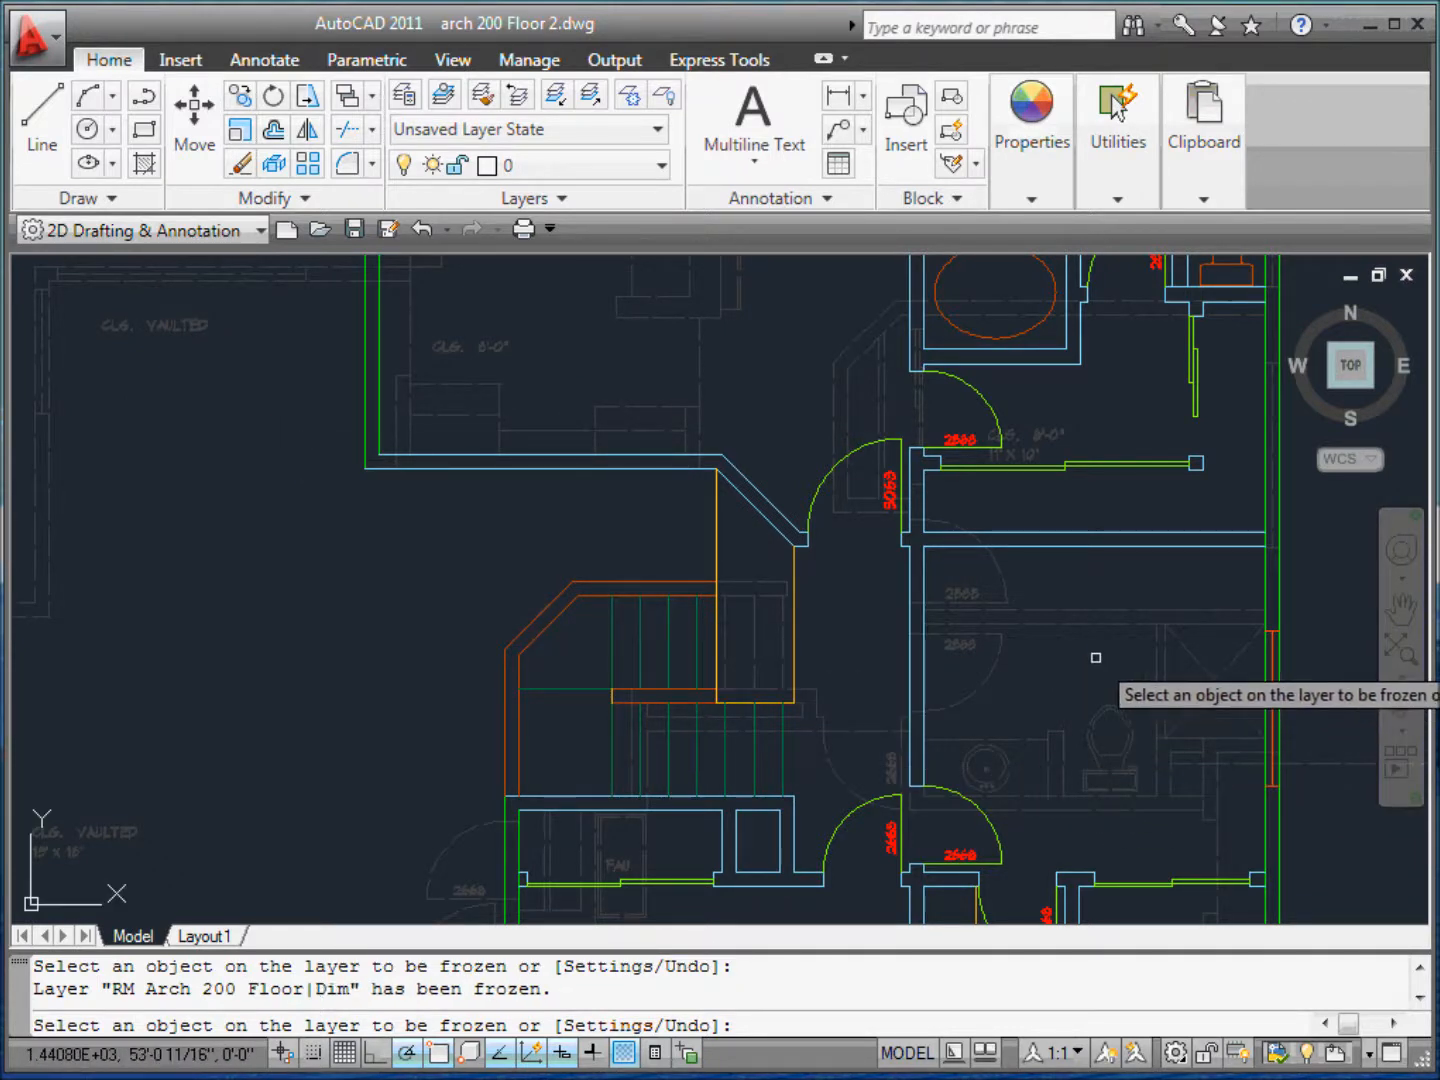
- Freeze the reference's Tag Room Clg layer by picking the ceiling-height note in bedroom 4, and end the layer freezing
scroll(1058, 577, "down", 2)
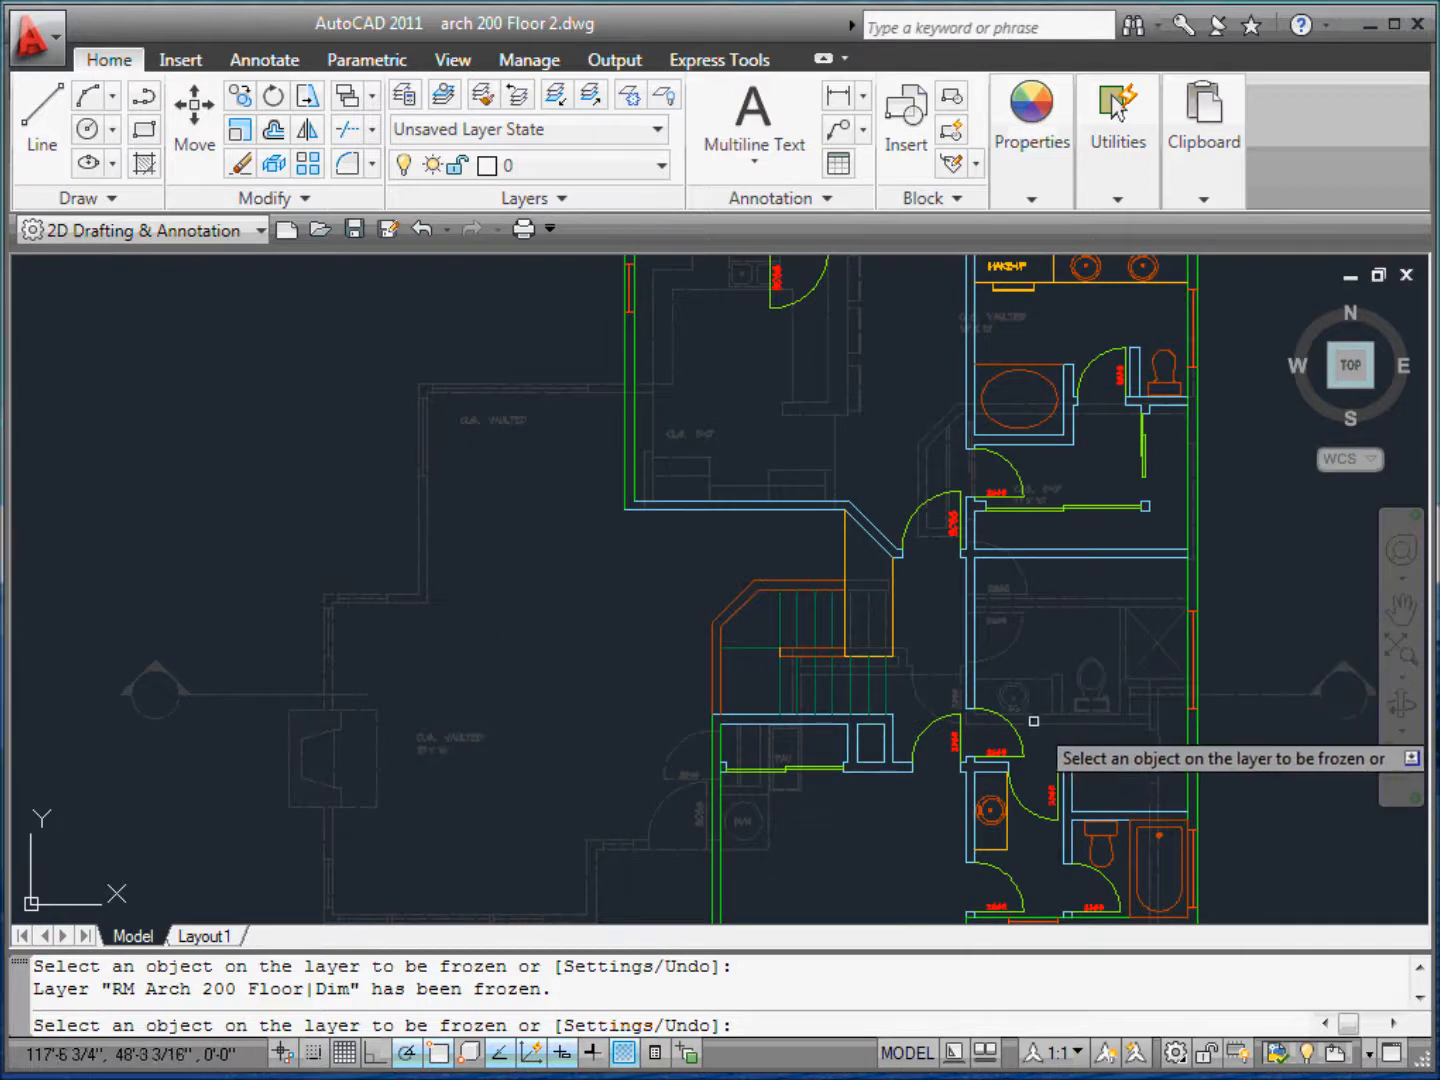
scroll(1084, 489, "up", 3)
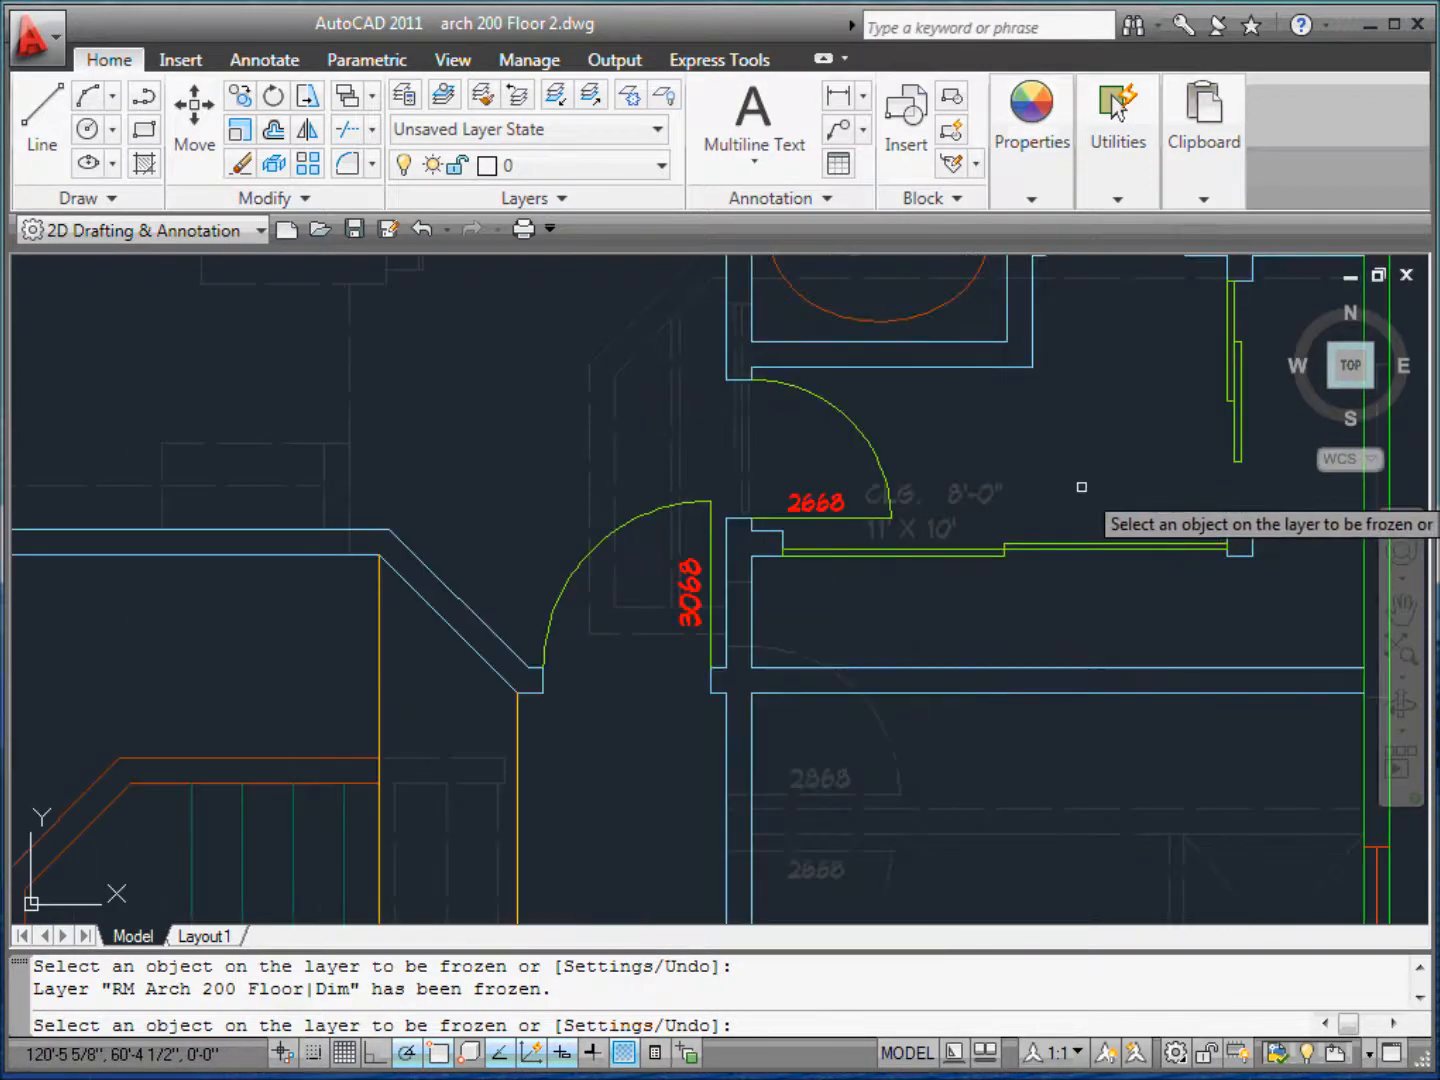
left_click(986, 500)
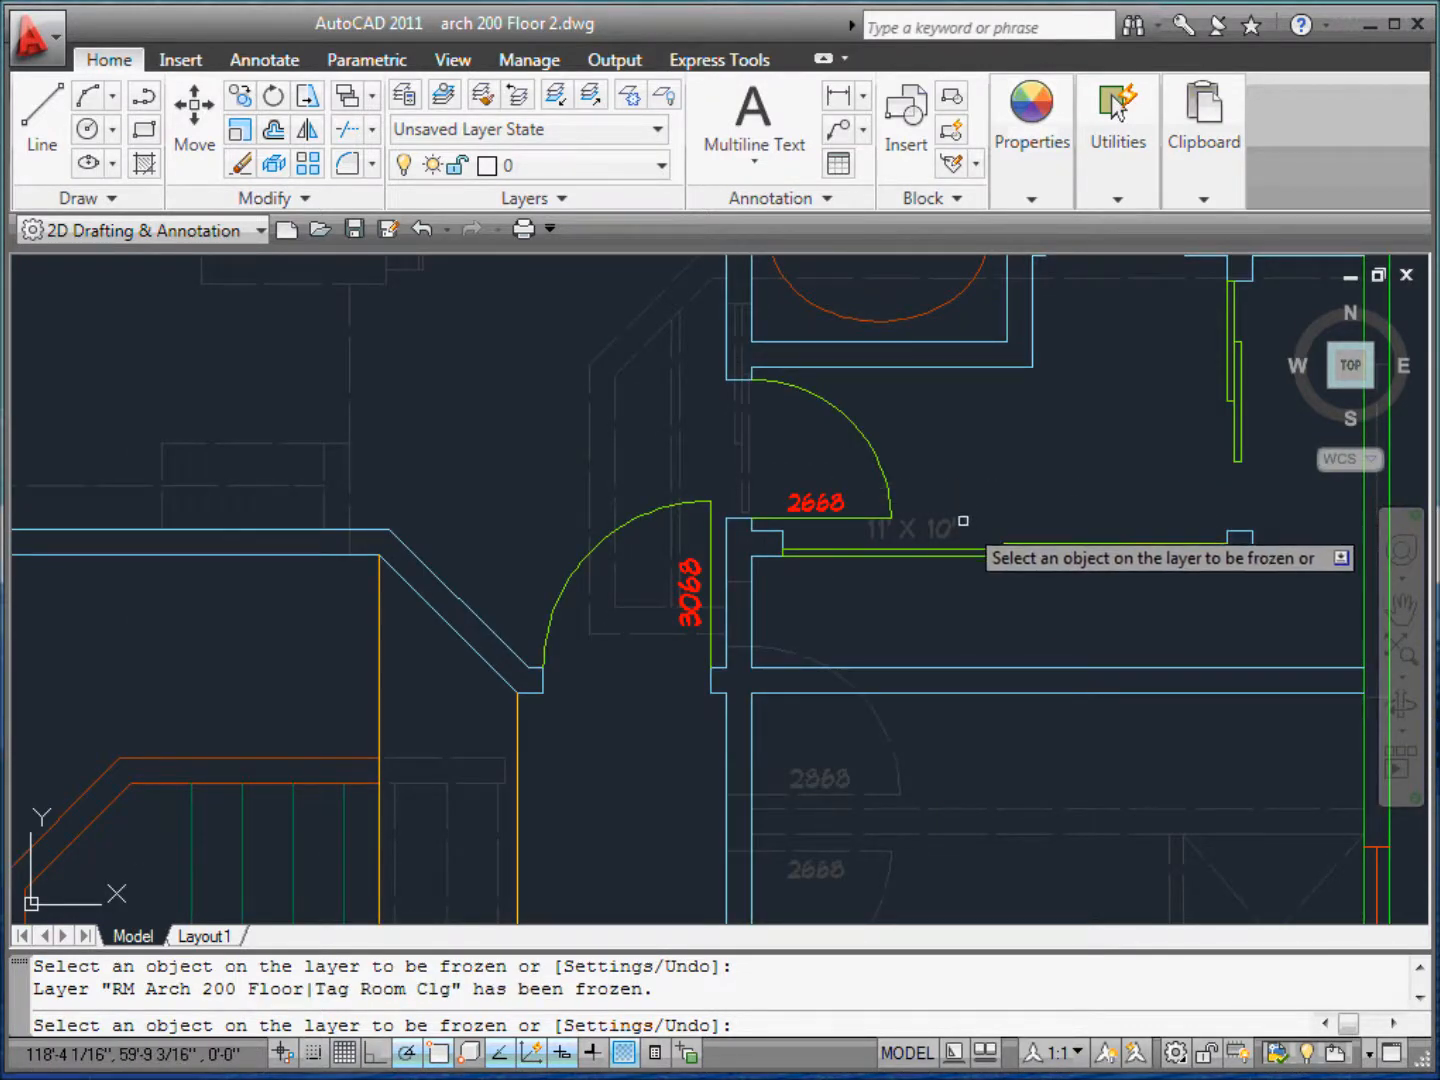
scroll(1051, 473, "down", 1)
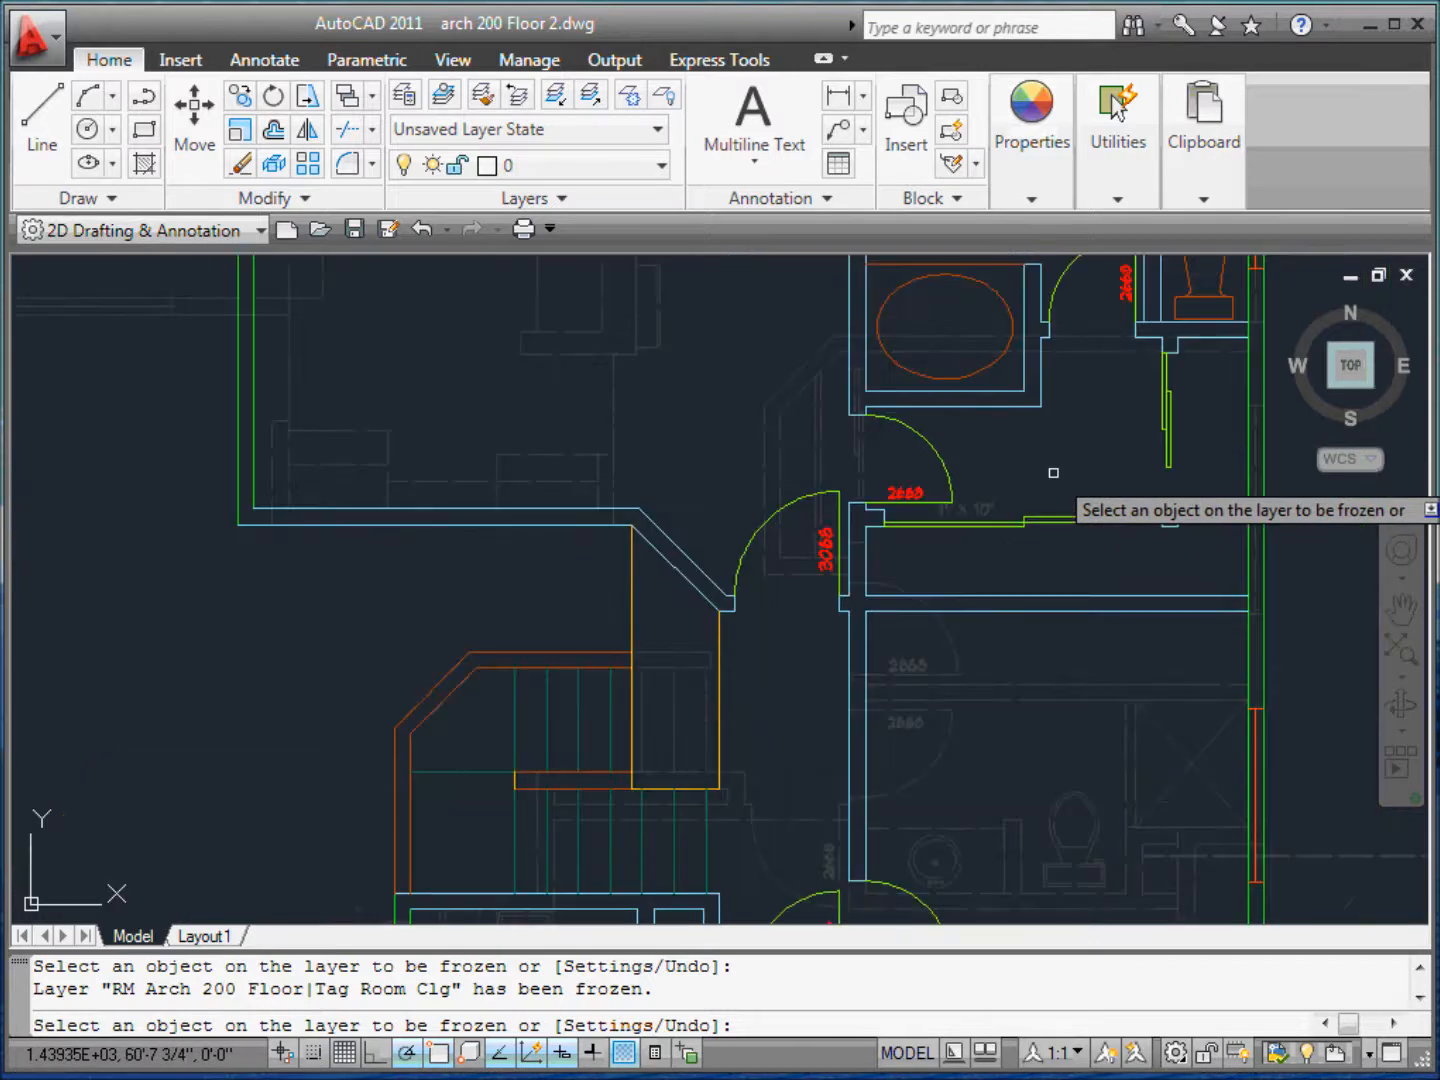
scroll(1053, 473, "down", 2)
scroll(1053, 472, "down", 2)
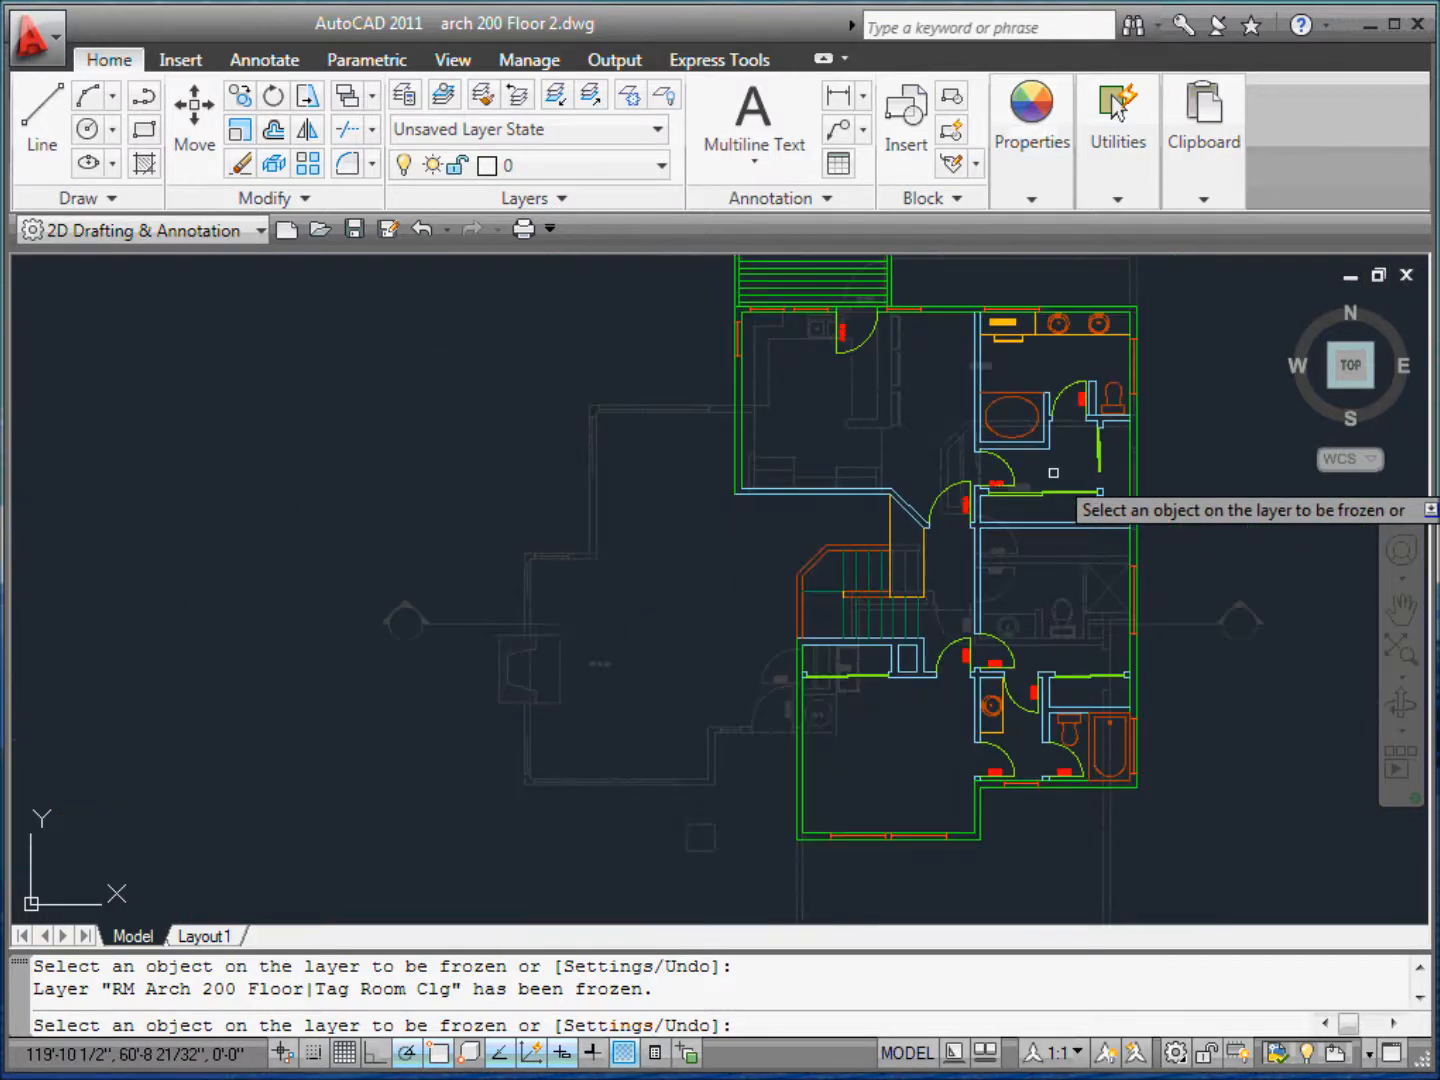
scroll(908, 781, "up", 2)
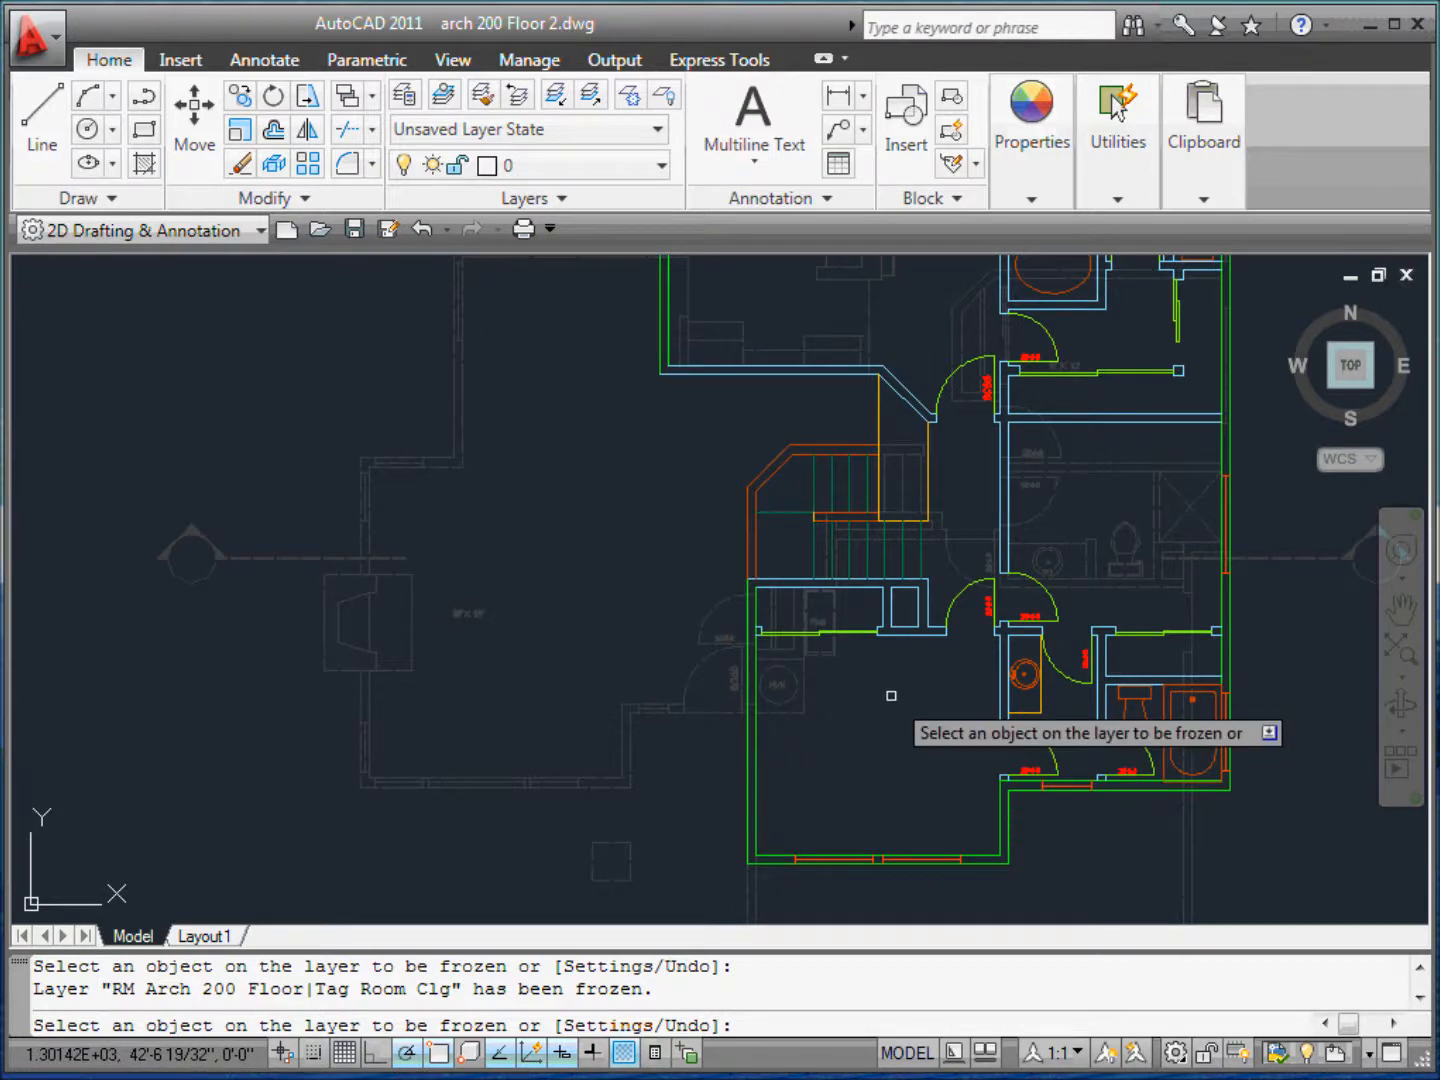
scroll(891, 696, "down", 3)
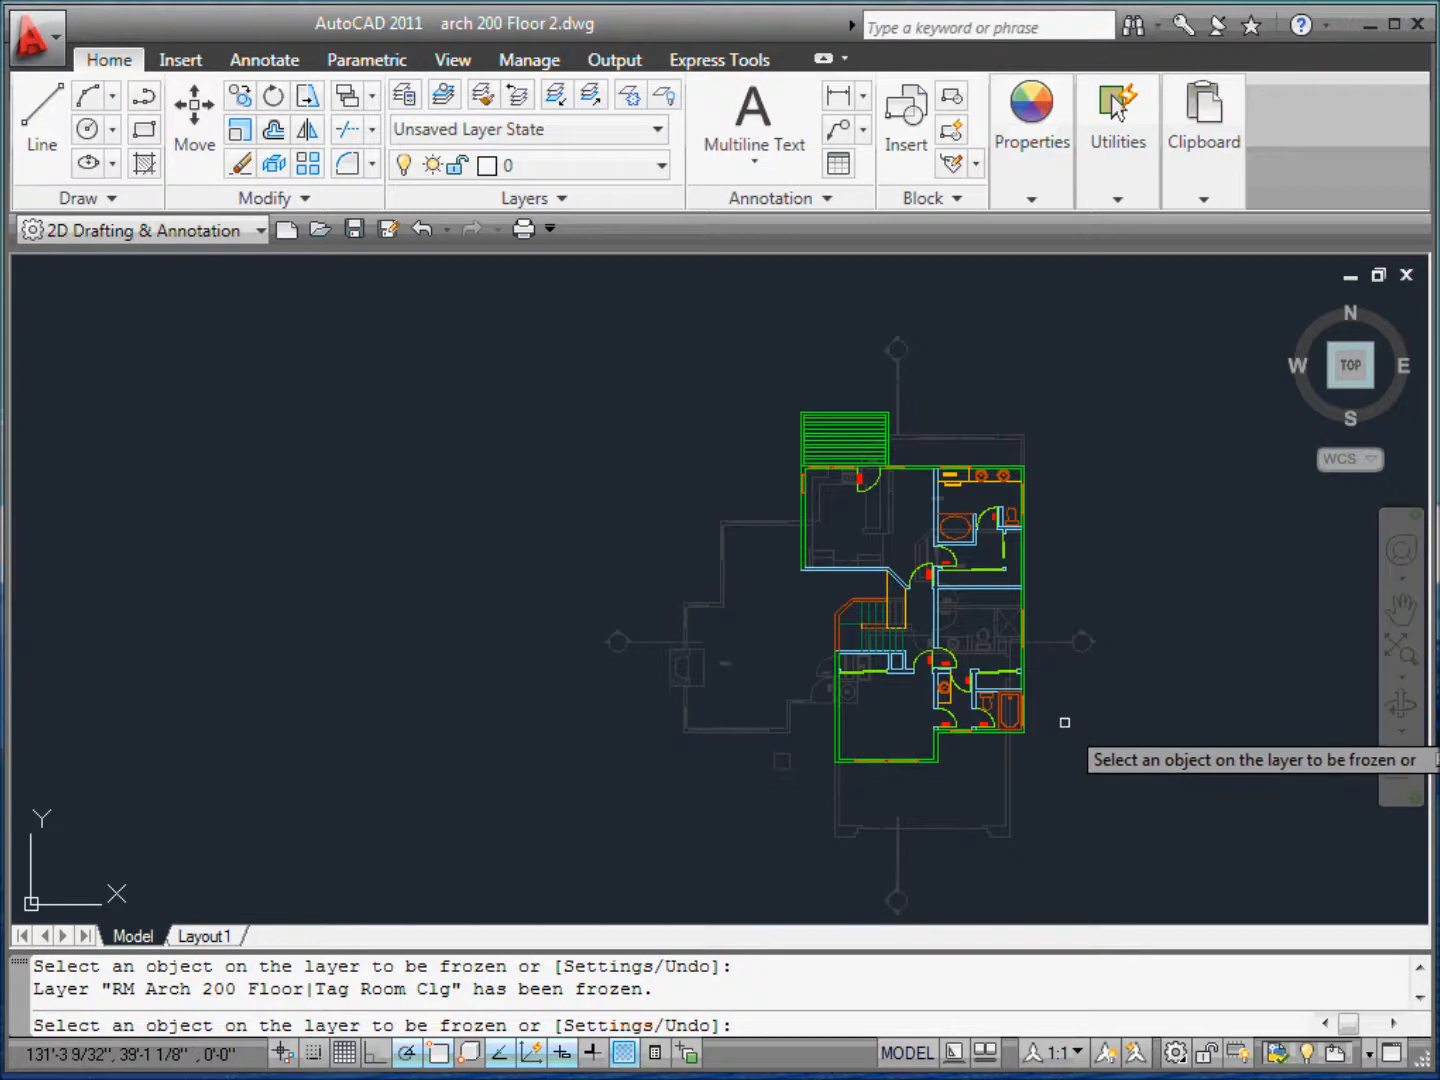
scroll(1061, 721, "up", 2)
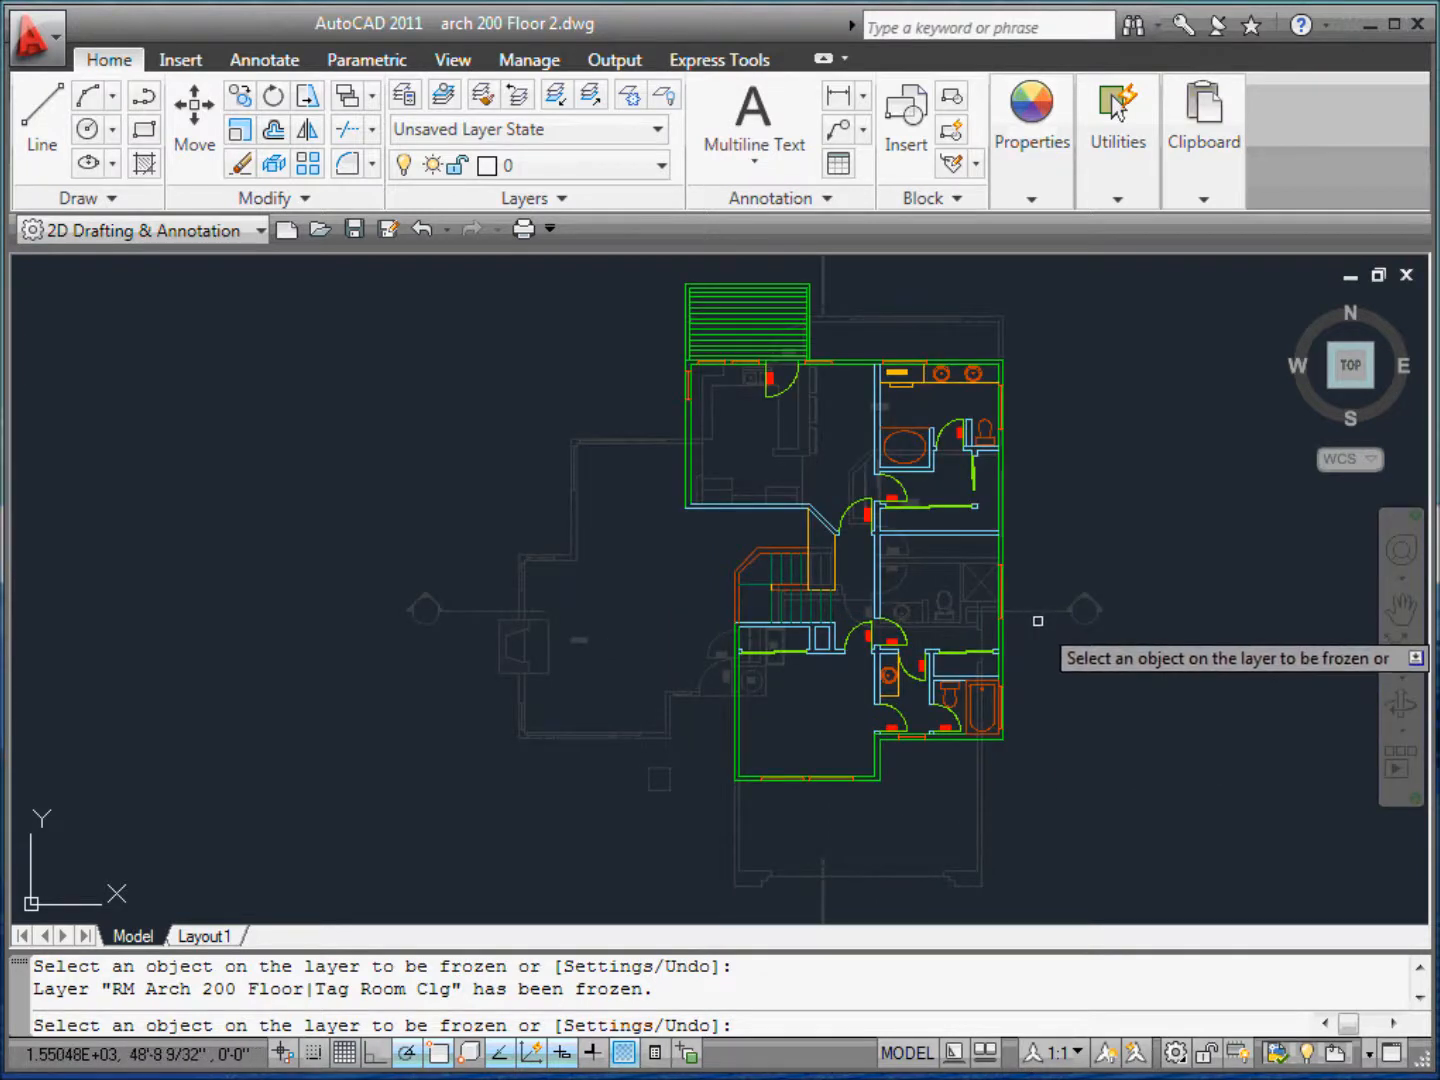
key("Escape")
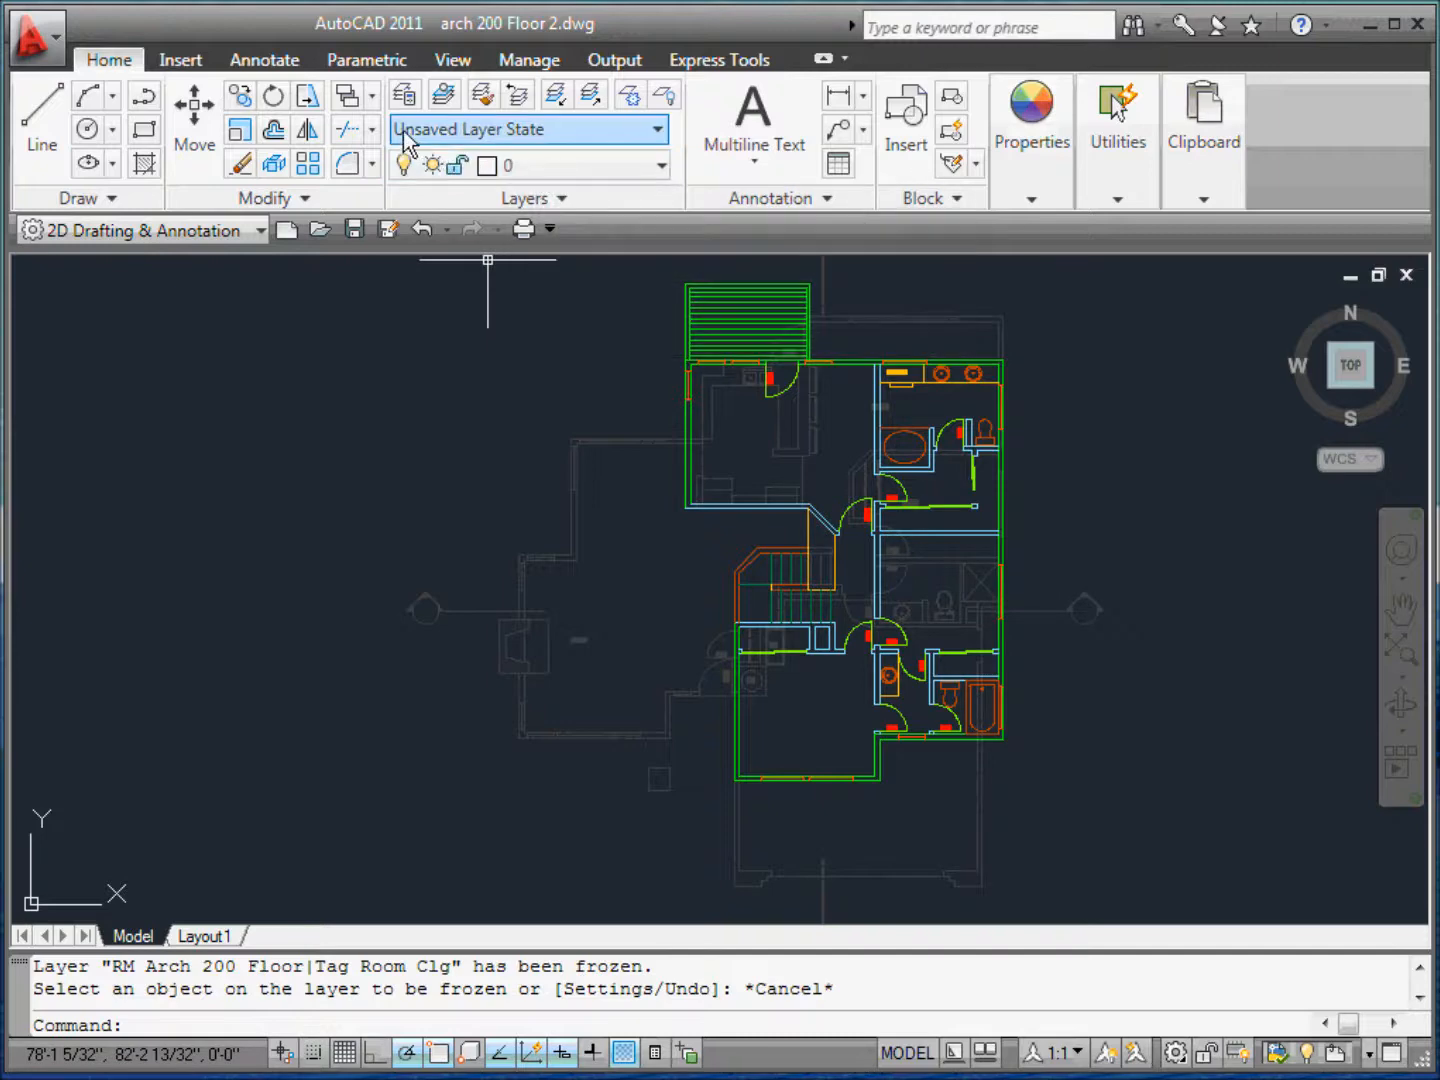
- Open the layer properties for the RM Arch 200 Floor xref and set its section mark layer's color to blue
left_click(405, 95)
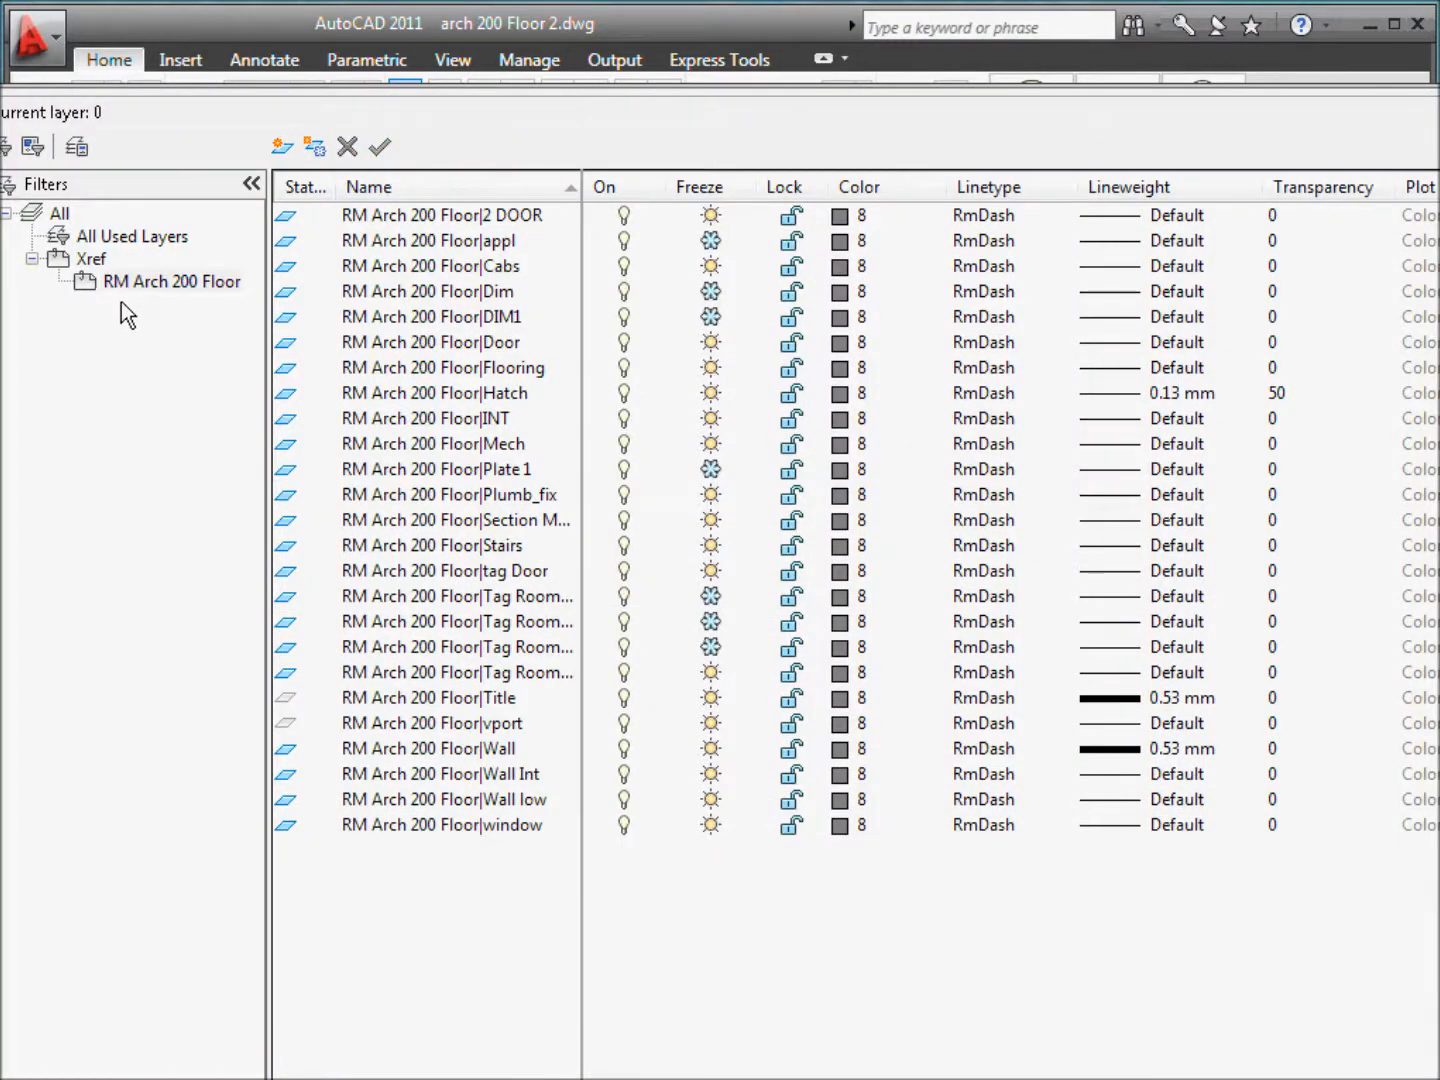
left_click(129, 290)
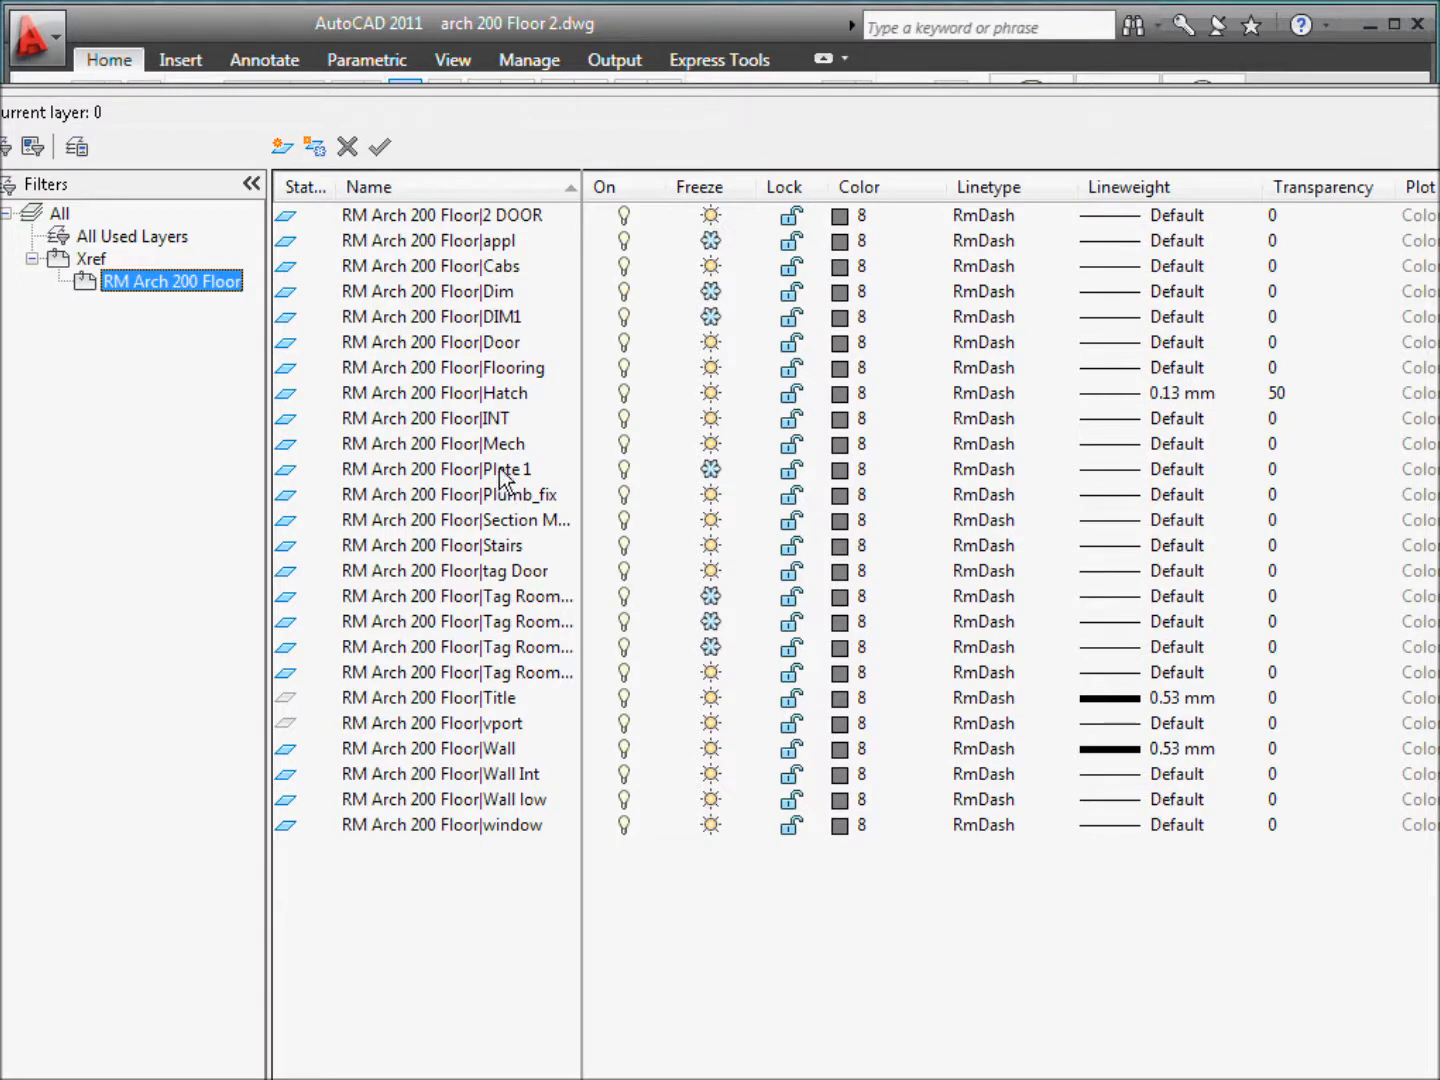
left_click(536, 522)
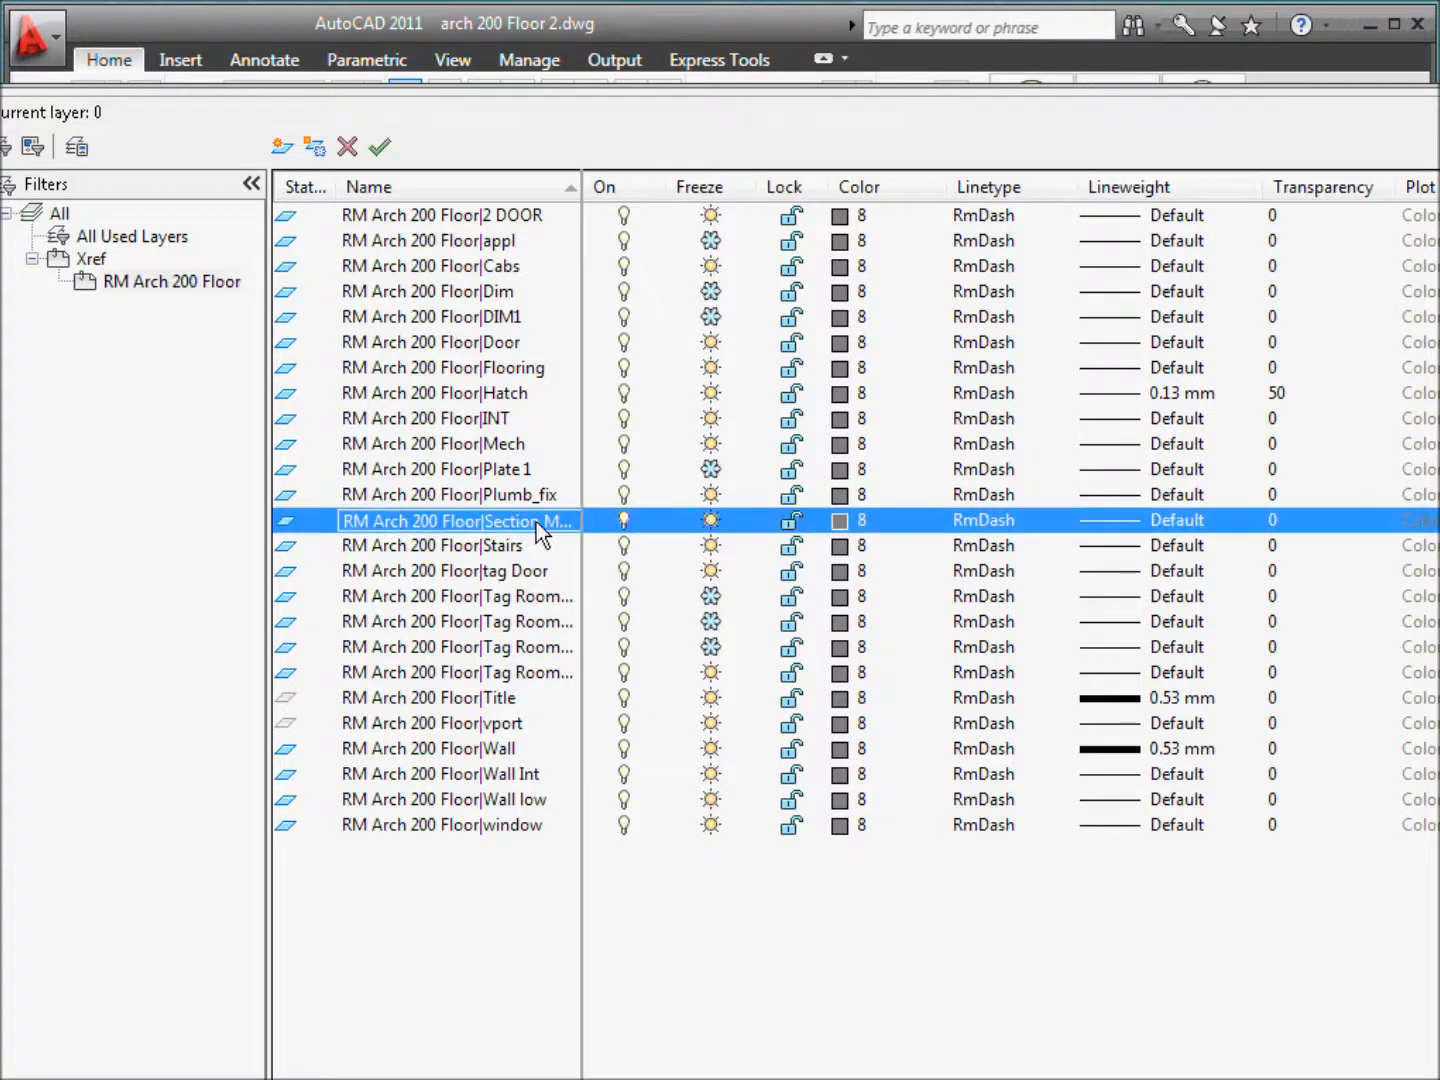
left_click(847, 522)
left_click(604, 595)
left_click(687, 756)
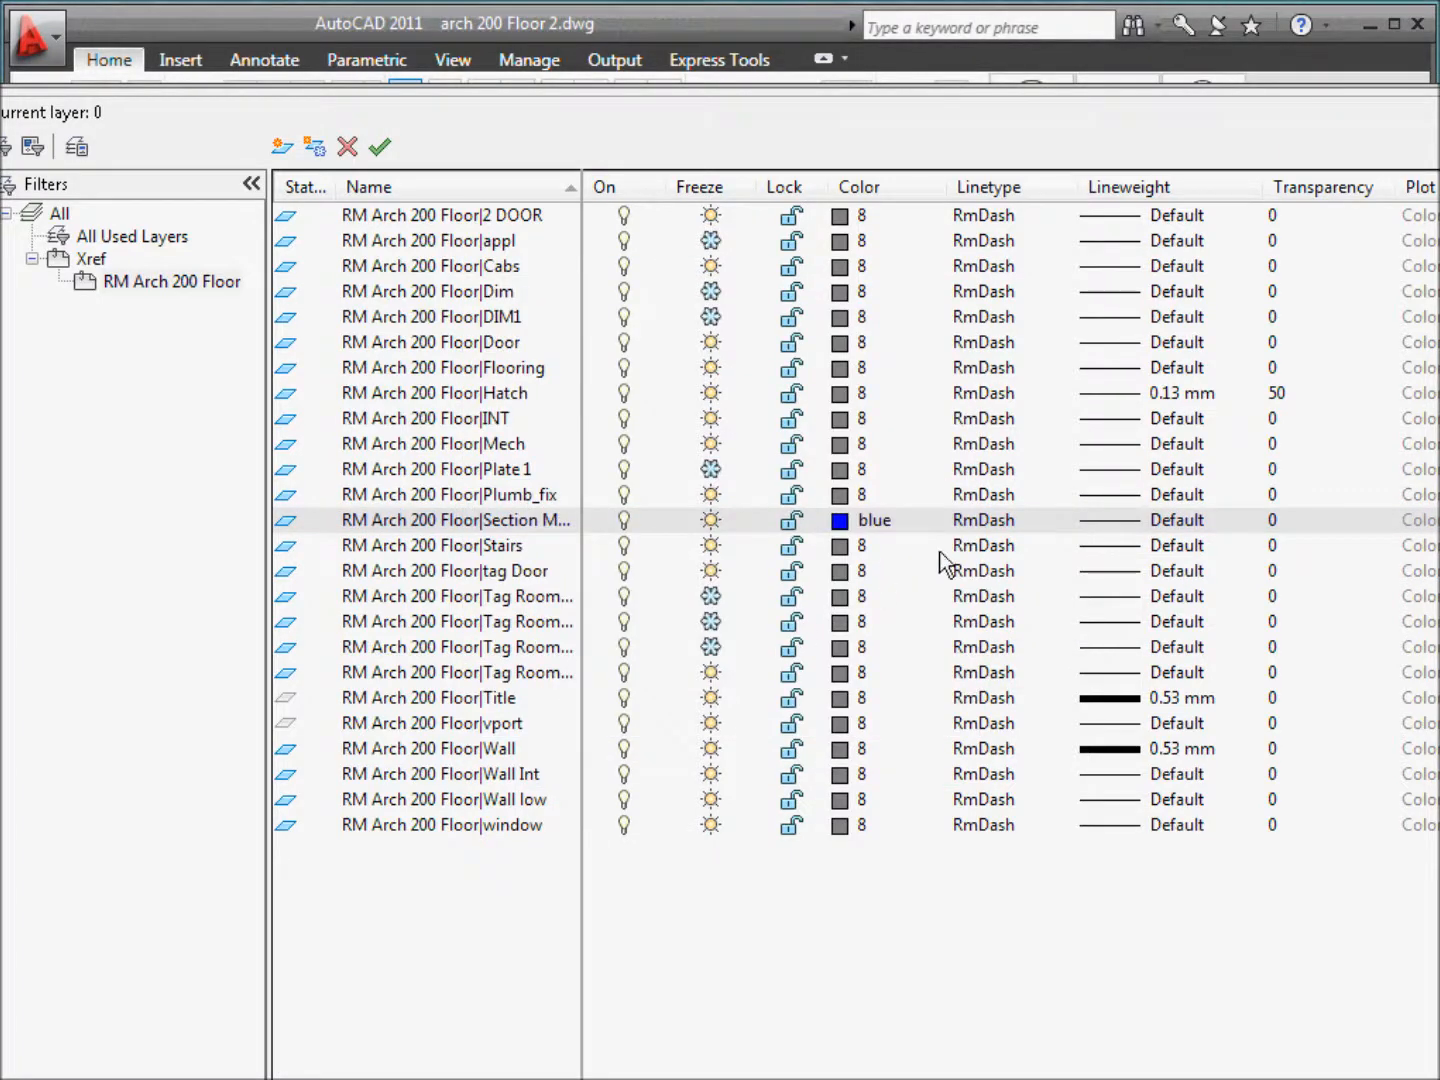
- Set the linetype of the xref's section mark layer to Continuous and close the layer properties
left_click(984, 521)
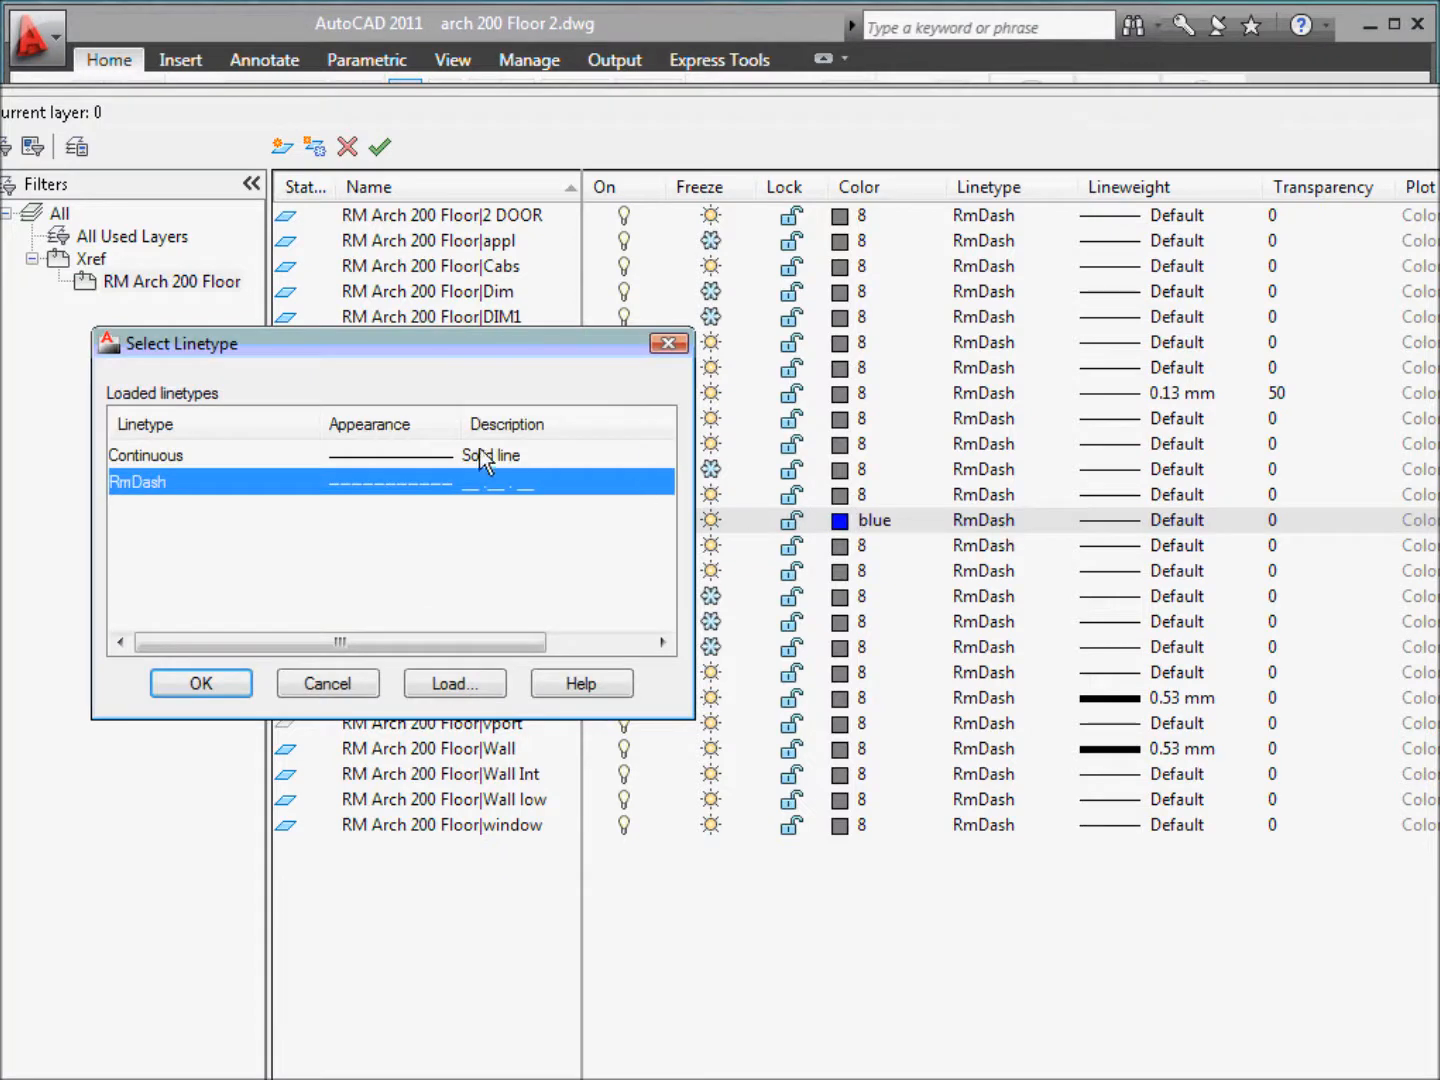
left_click(389, 454)
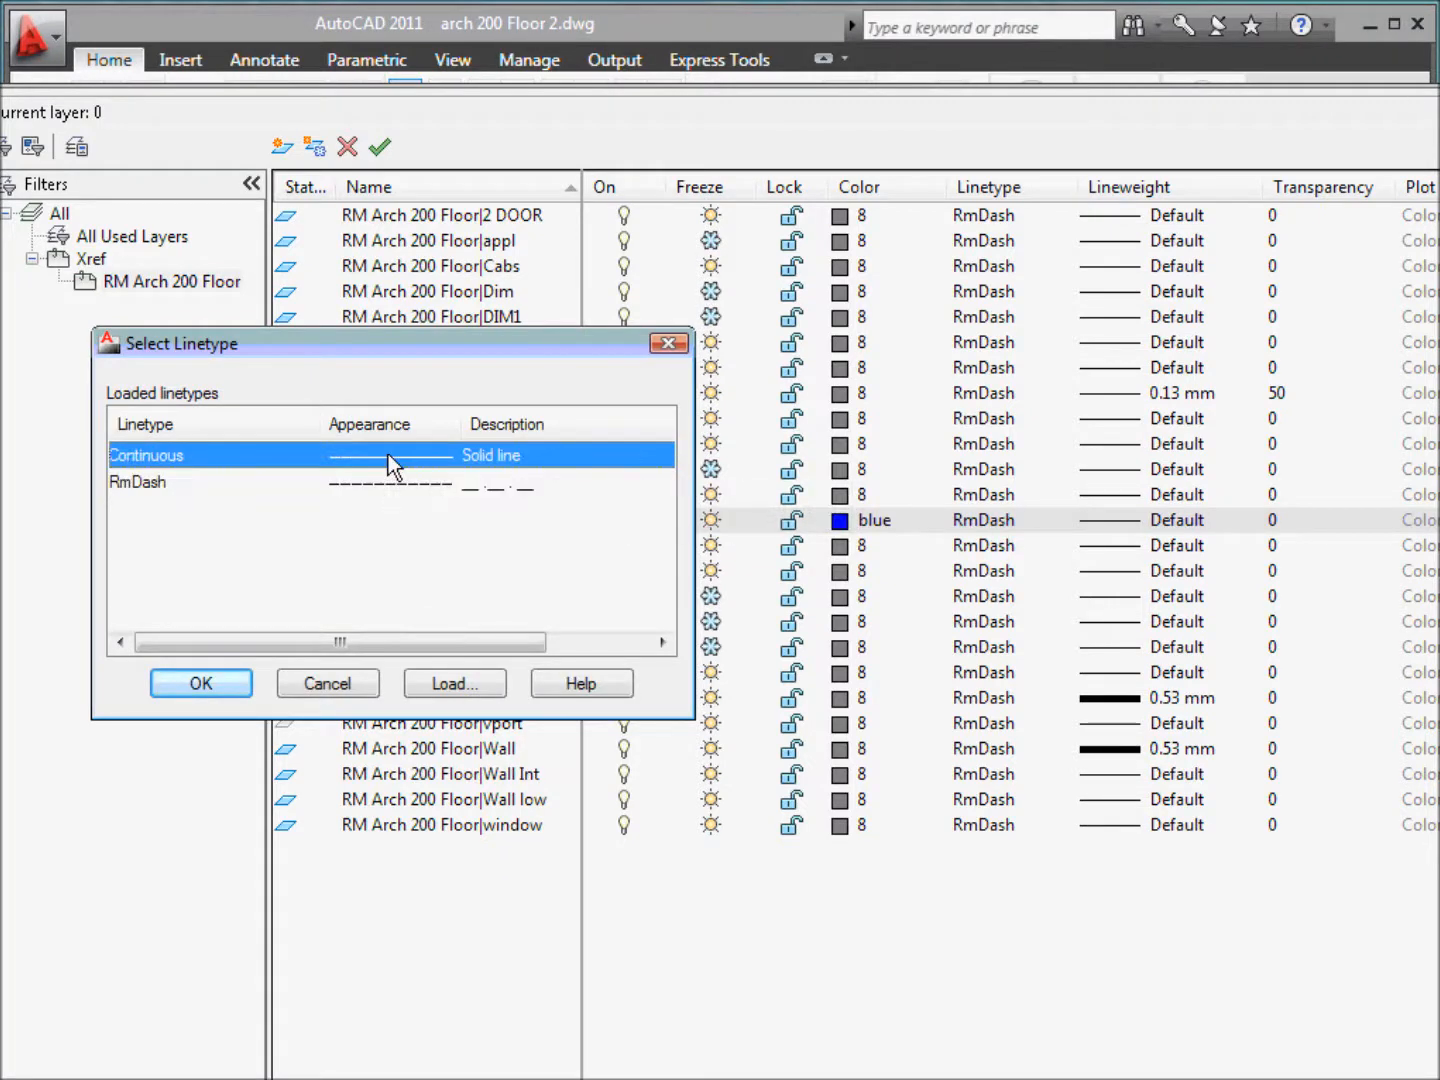
left_click(237, 683)
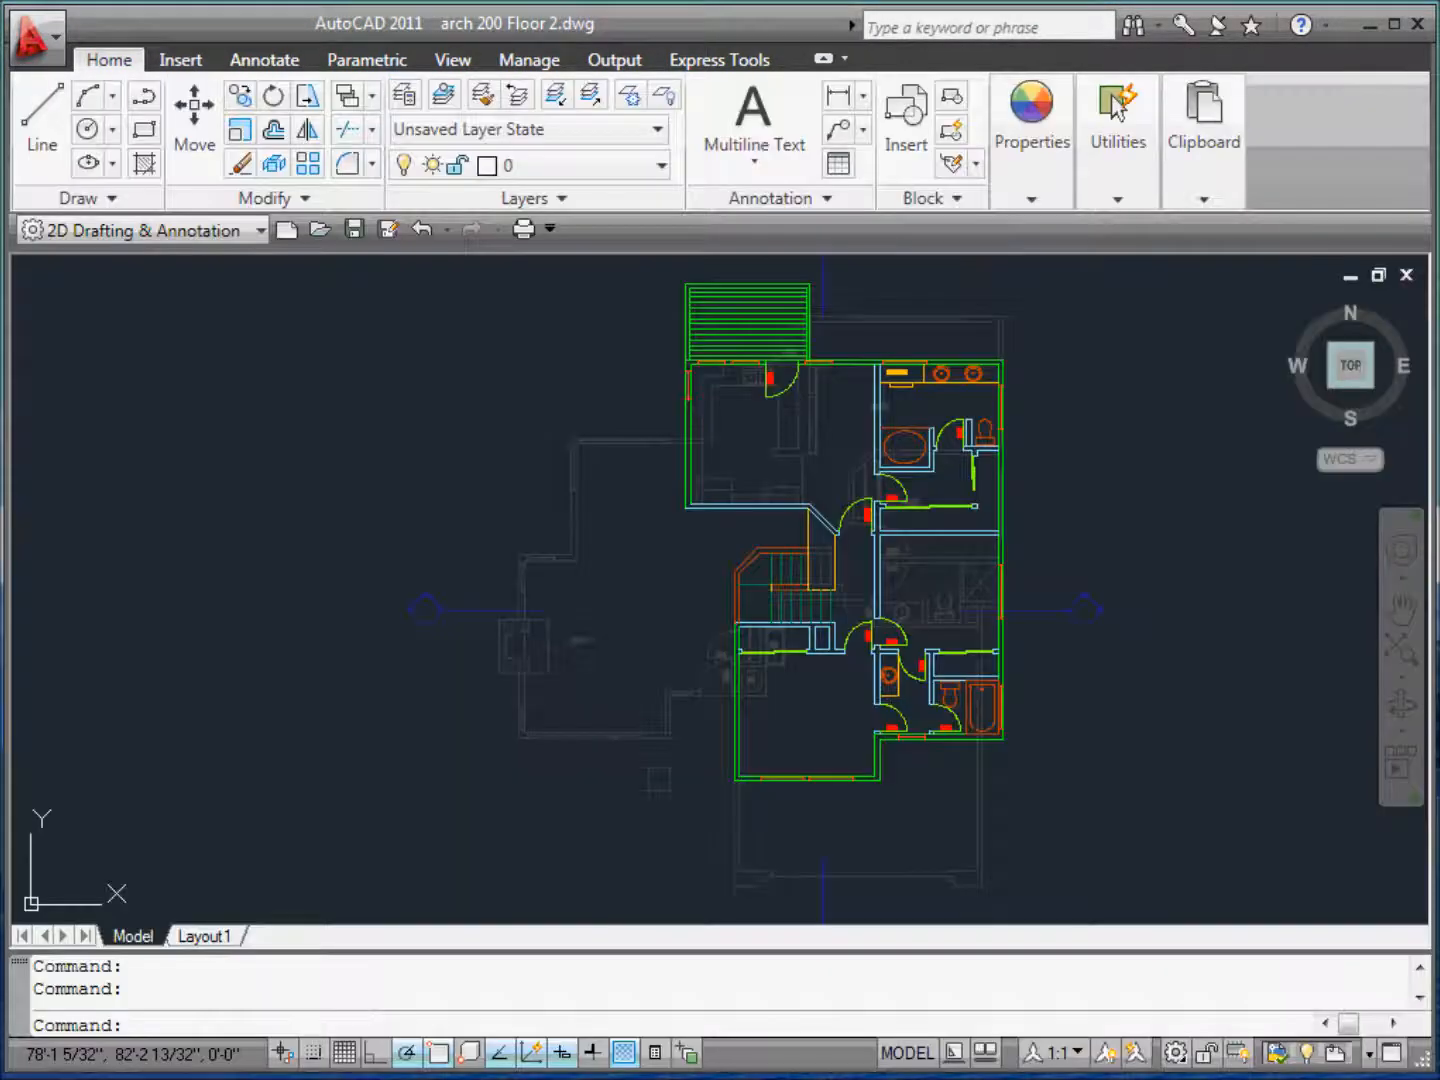
key("Escape")
scroll(1100, 675, "up", 4)
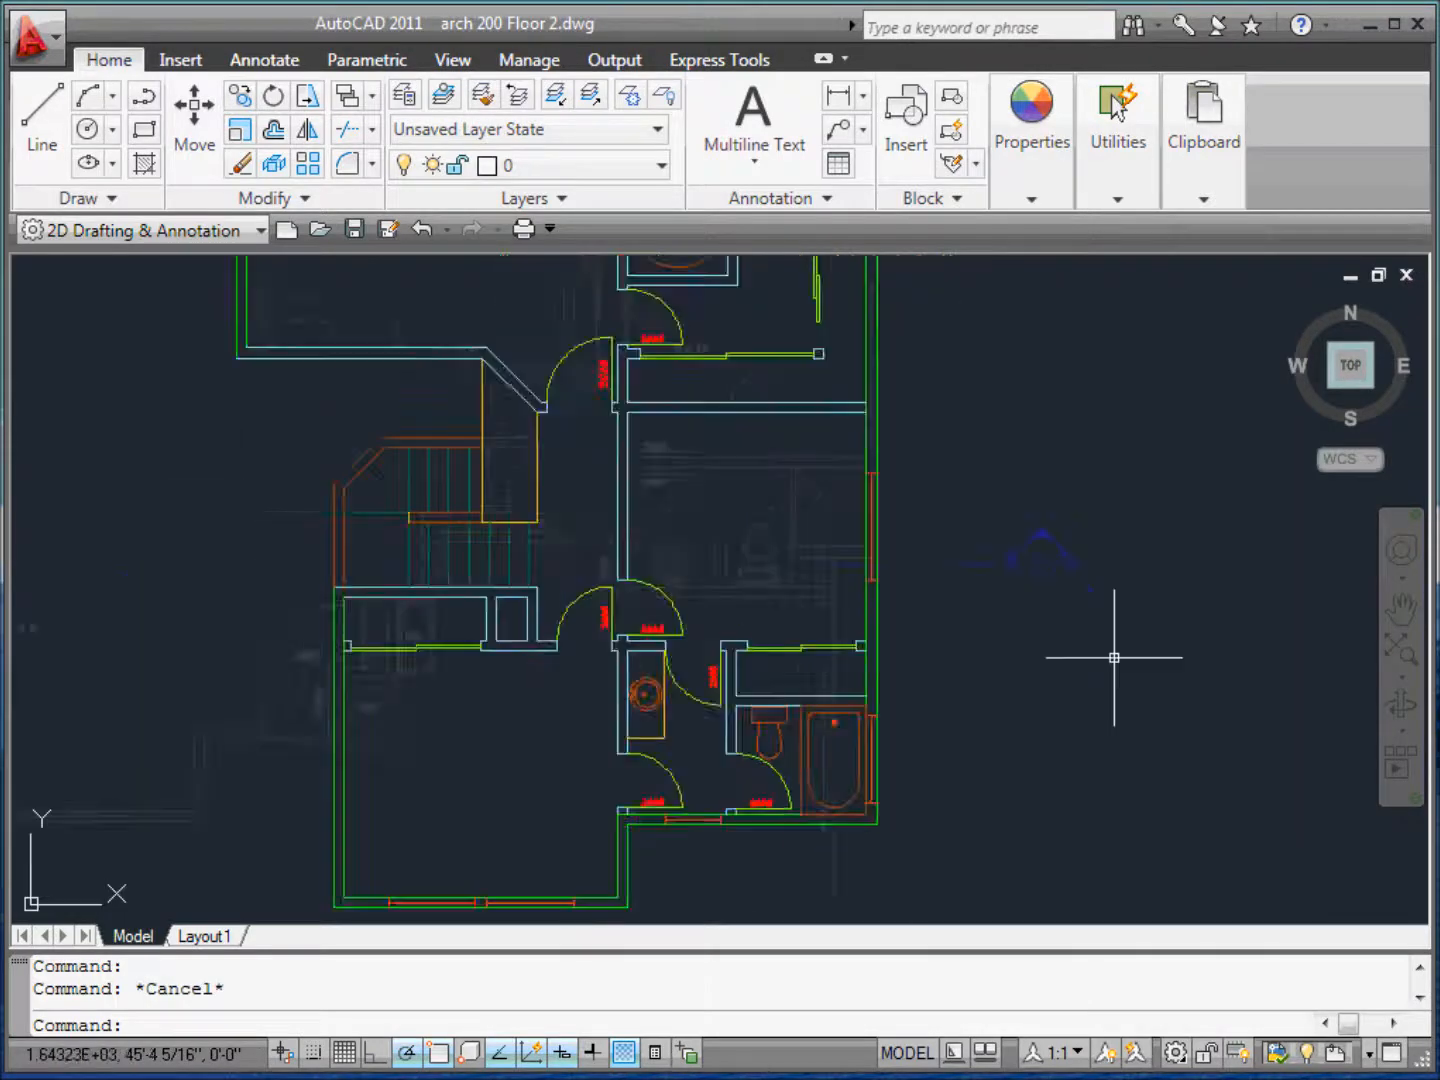
scroll(1041, 491, "up", 3)
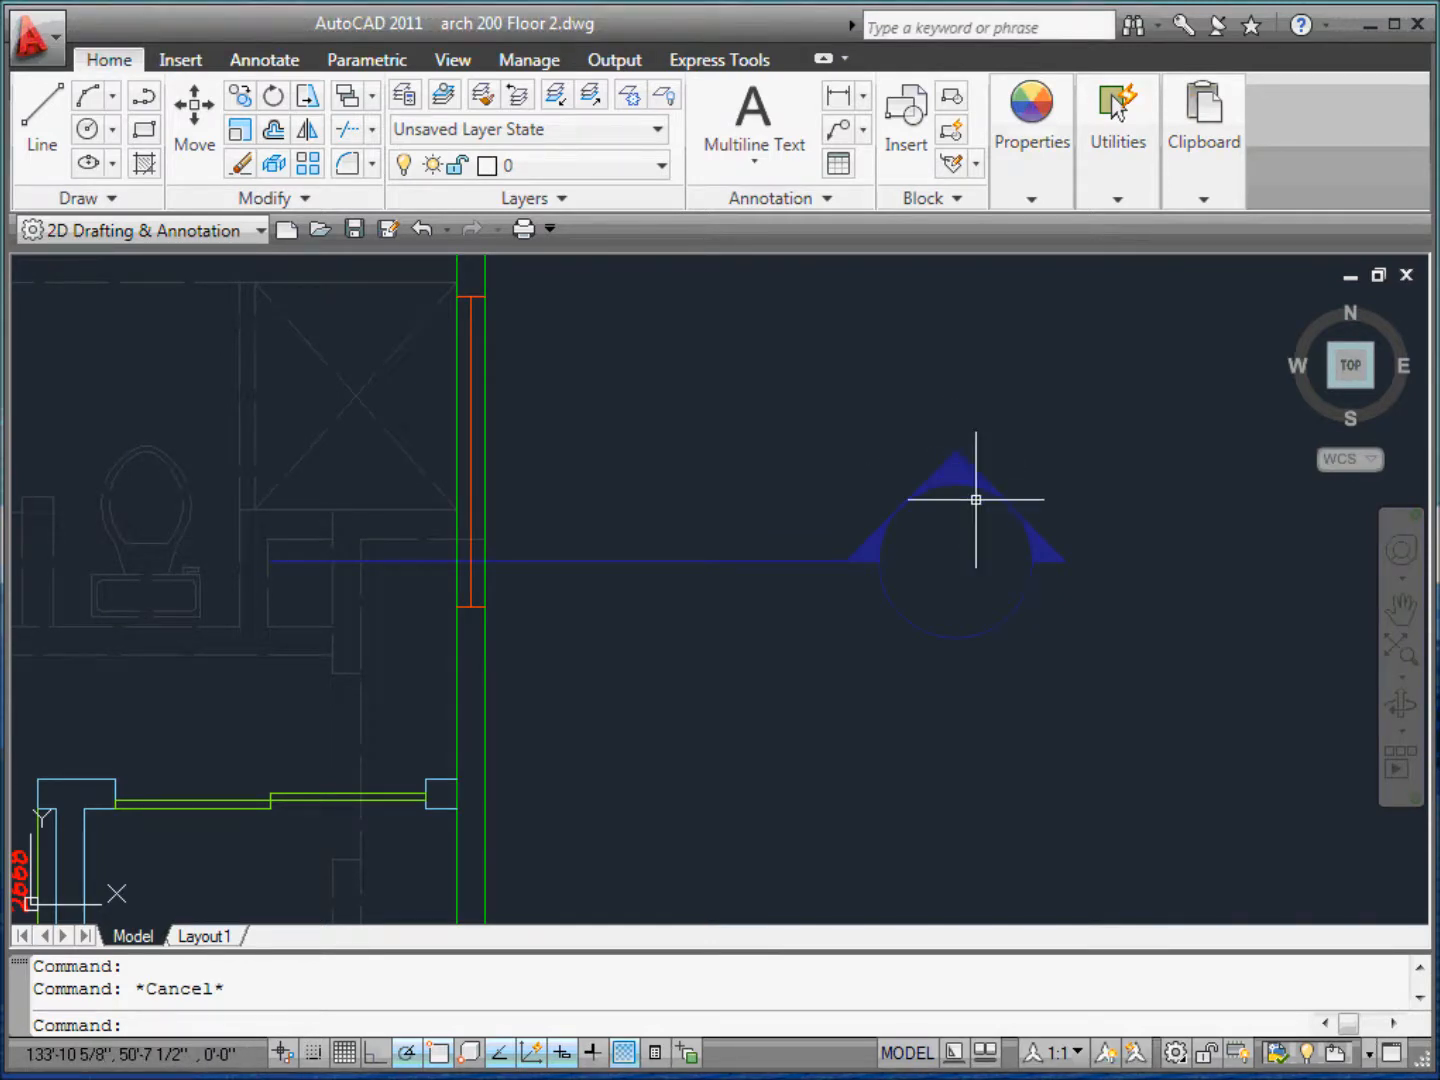
scroll(983, 508, "down", 3)
scroll(983, 509, "down", 5)
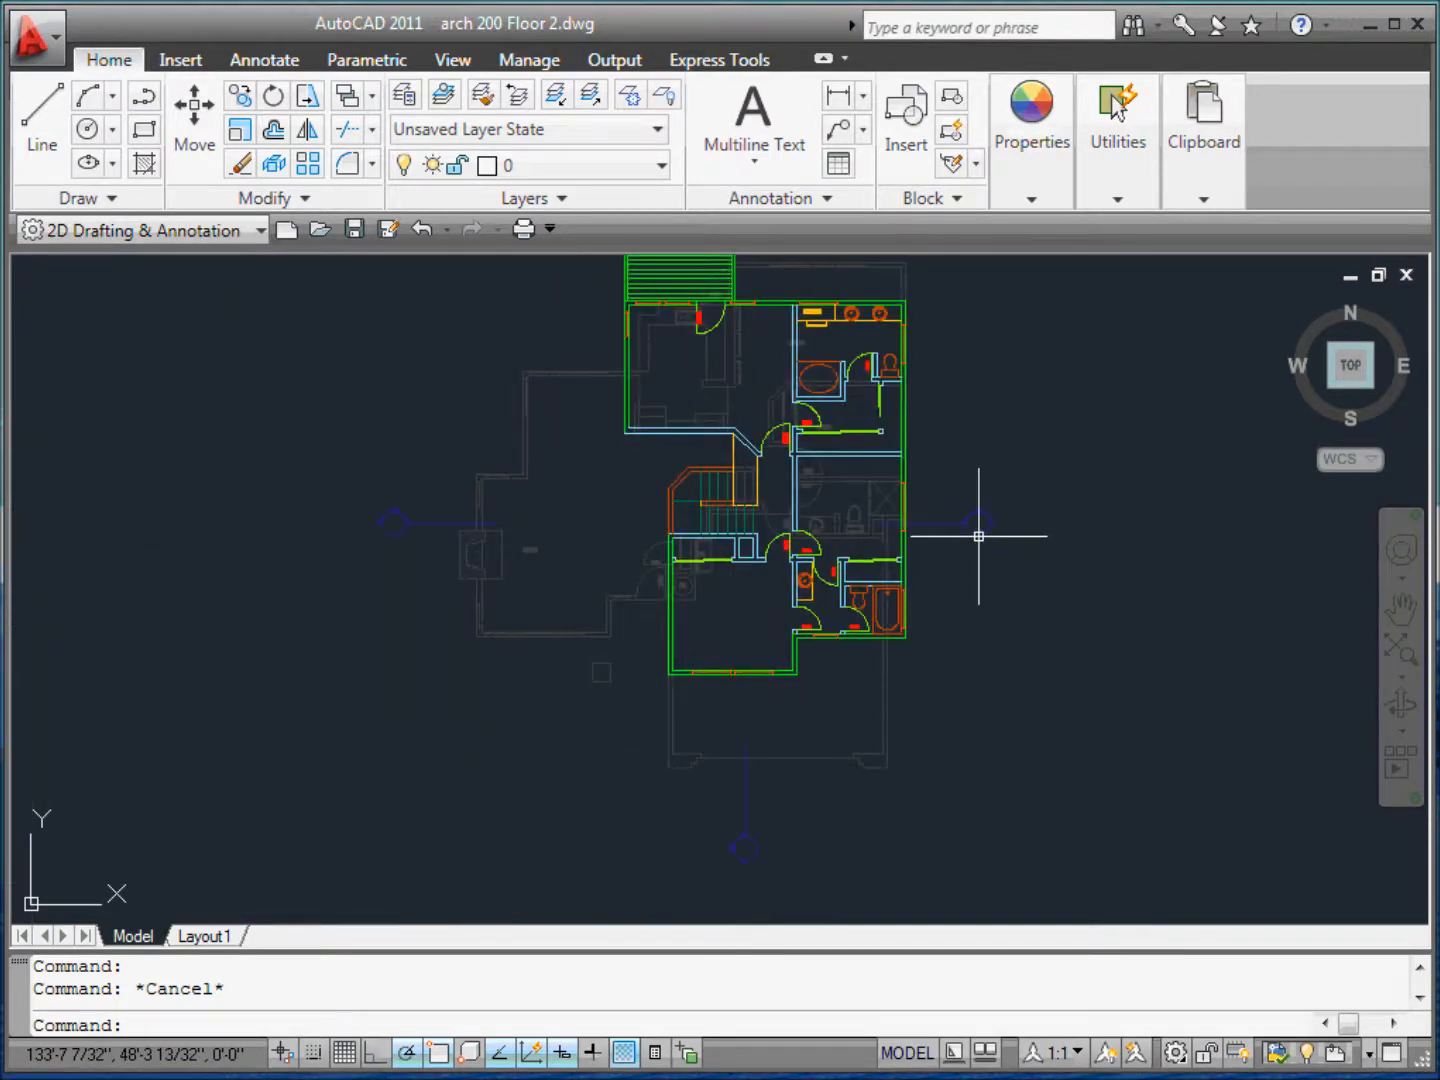
scroll(988, 507, "down", 2)
scroll(980, 378, "up", 2)
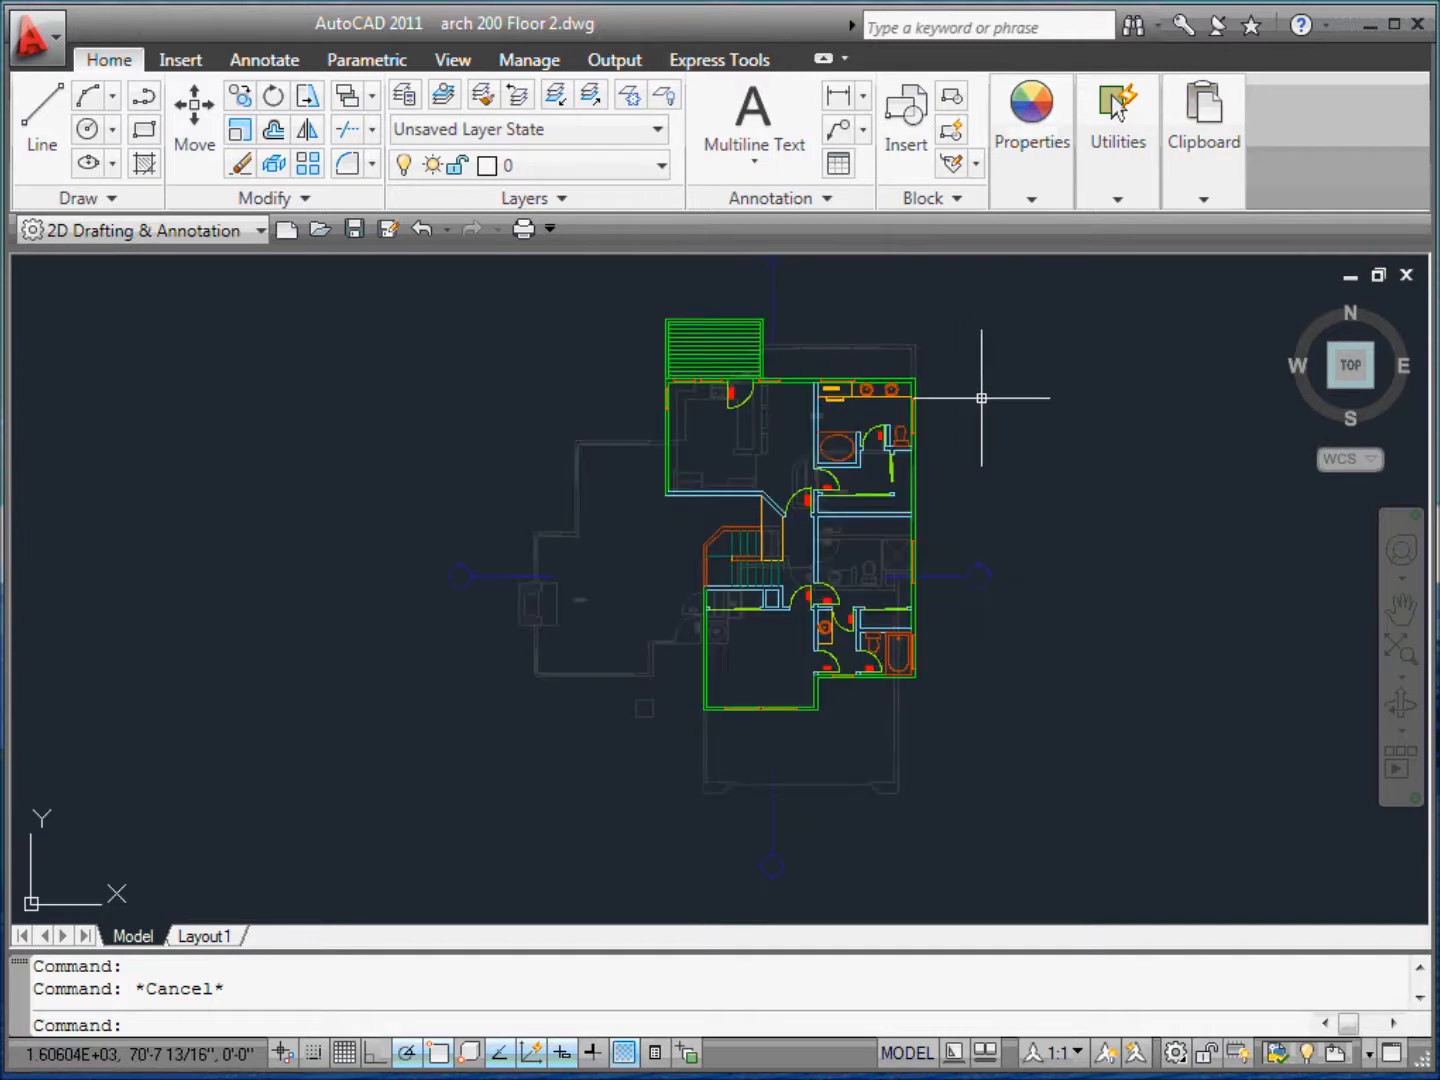